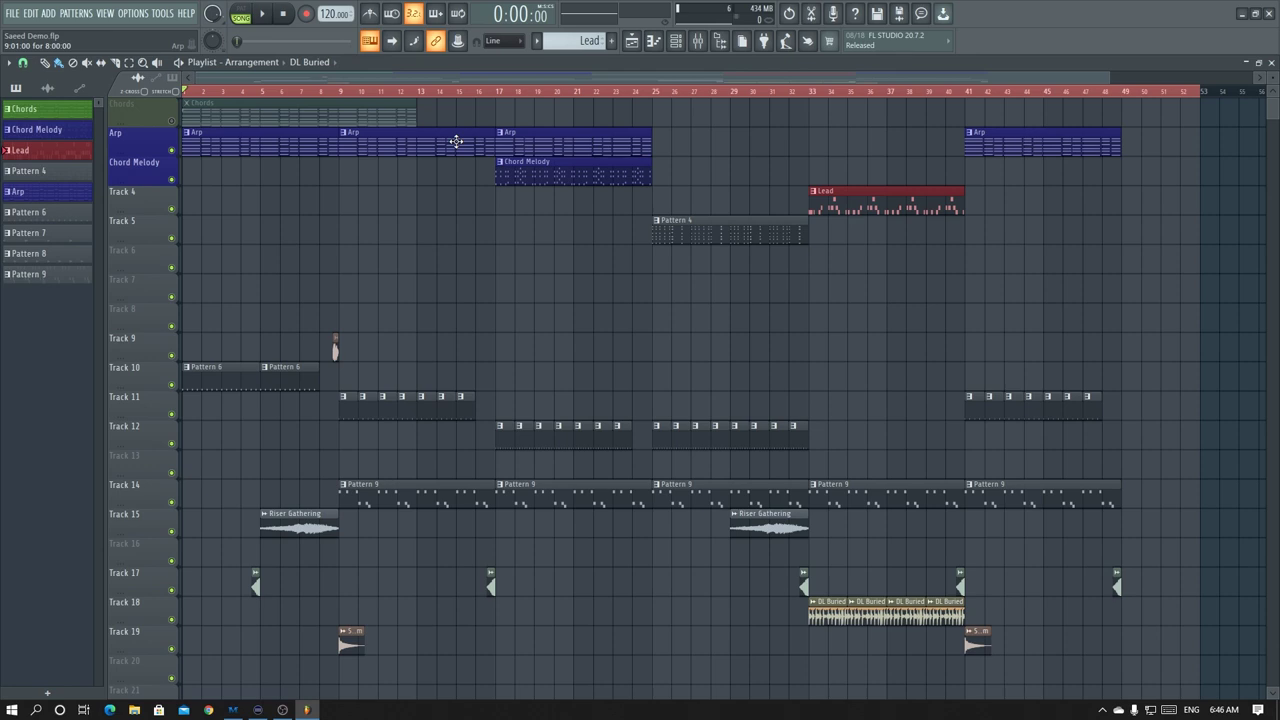
Unmute the Chords track in the playlist and open the mixer below it
key("space")
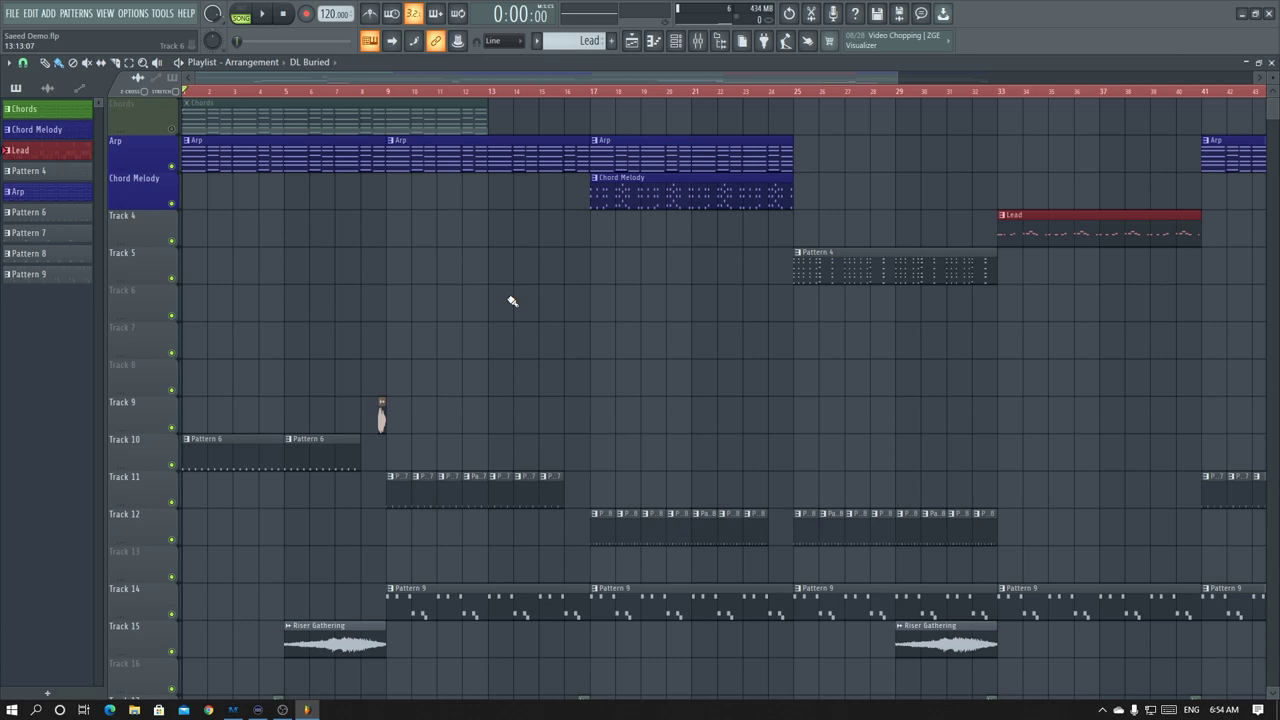
left_click_drag(914, 92, 720, 91)
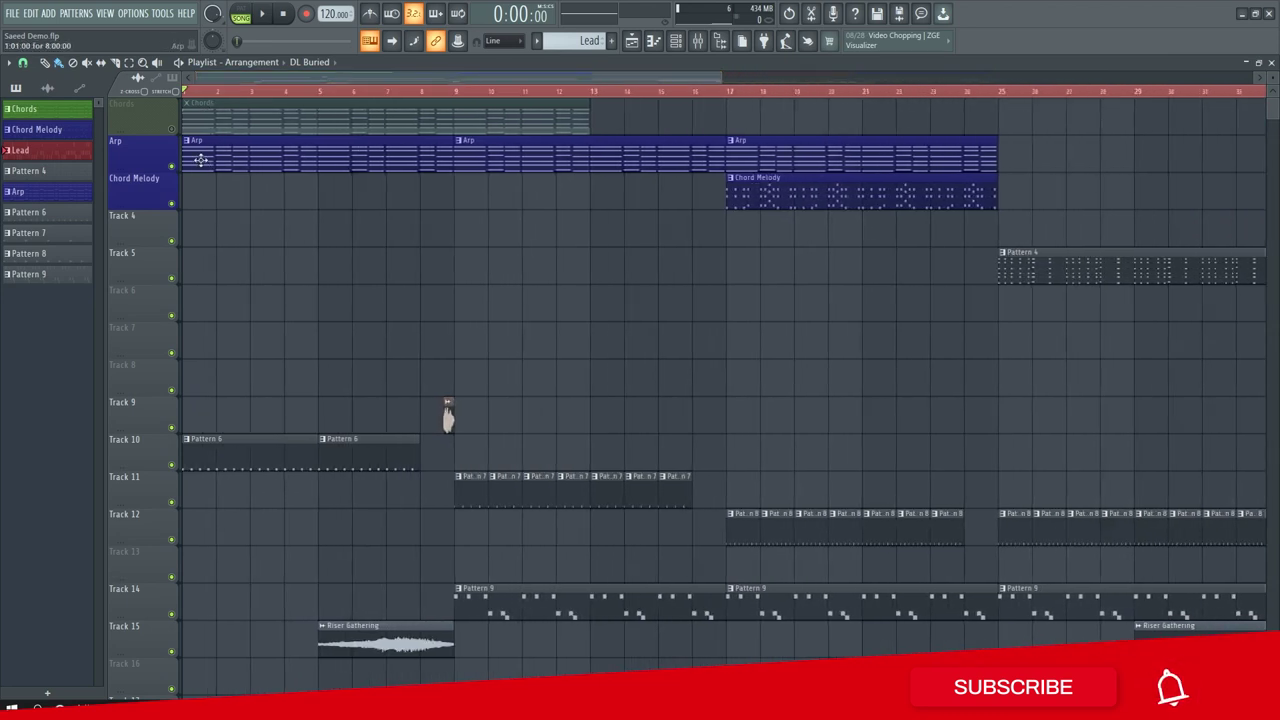
left_click(171, 128)
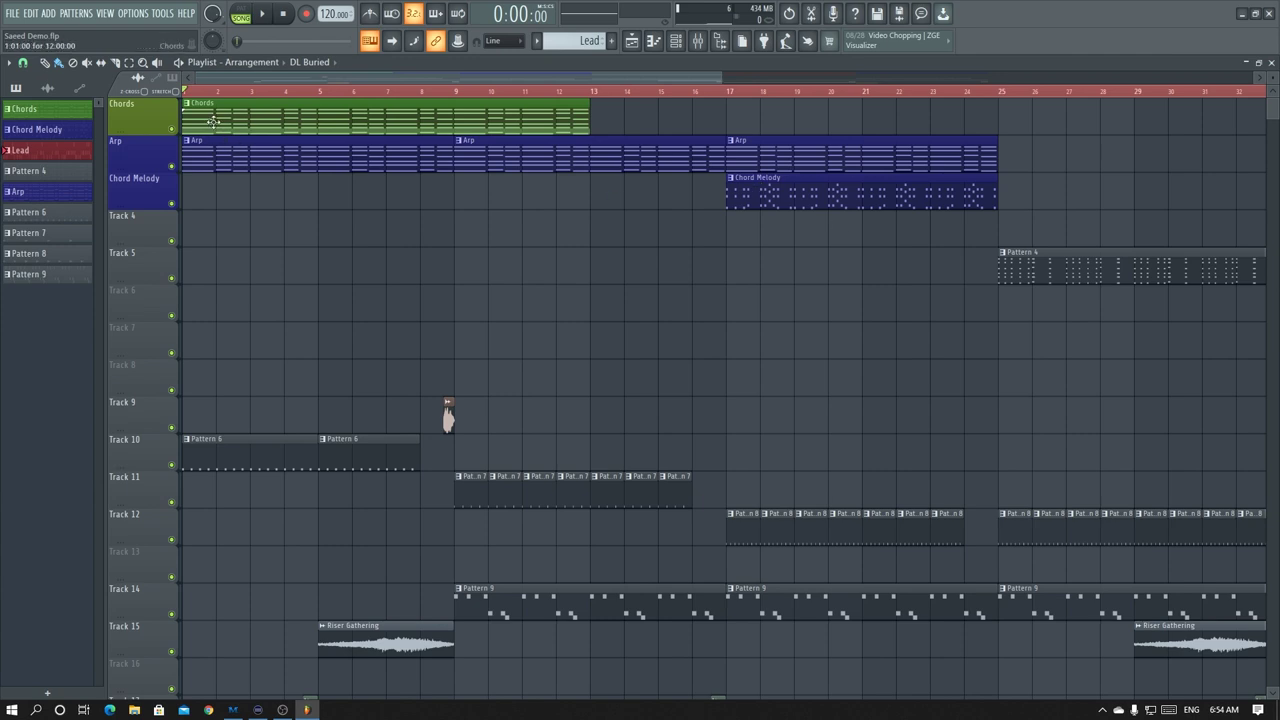
left_click(699, 41)
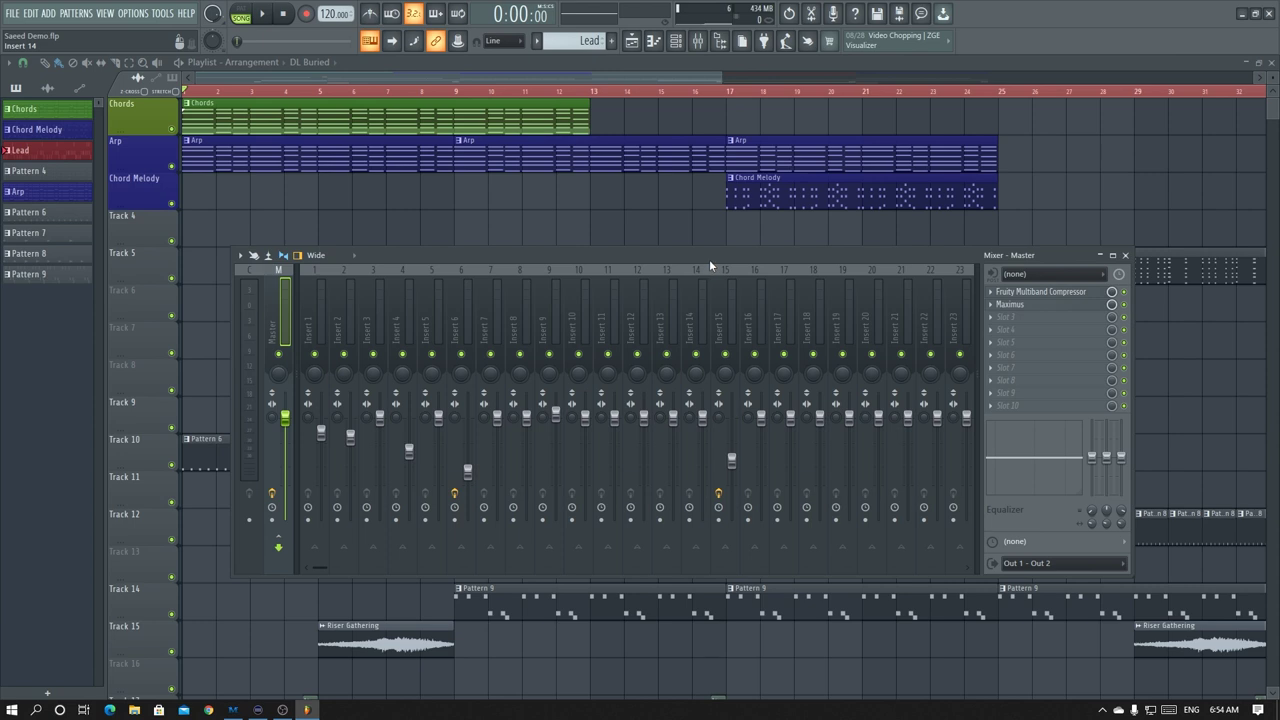
left_click_drag(710, 266, 765, 237)
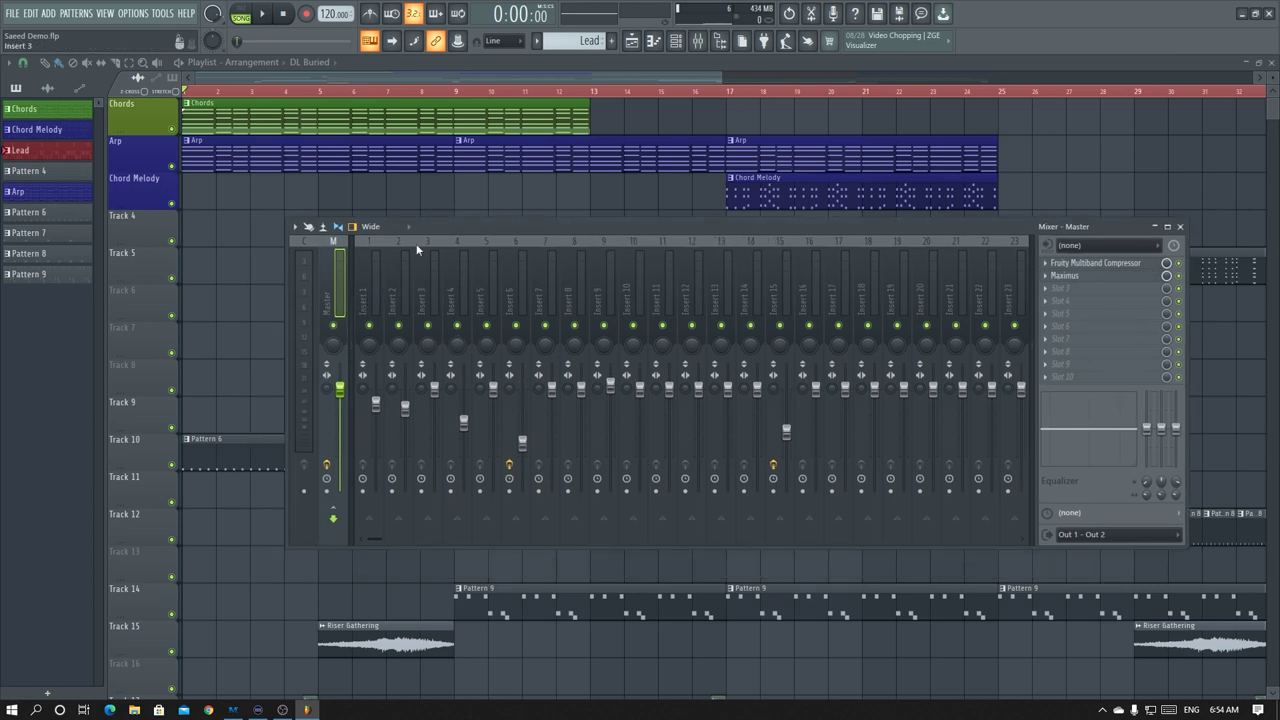
left_click_drag(469, 227, 473, 270)
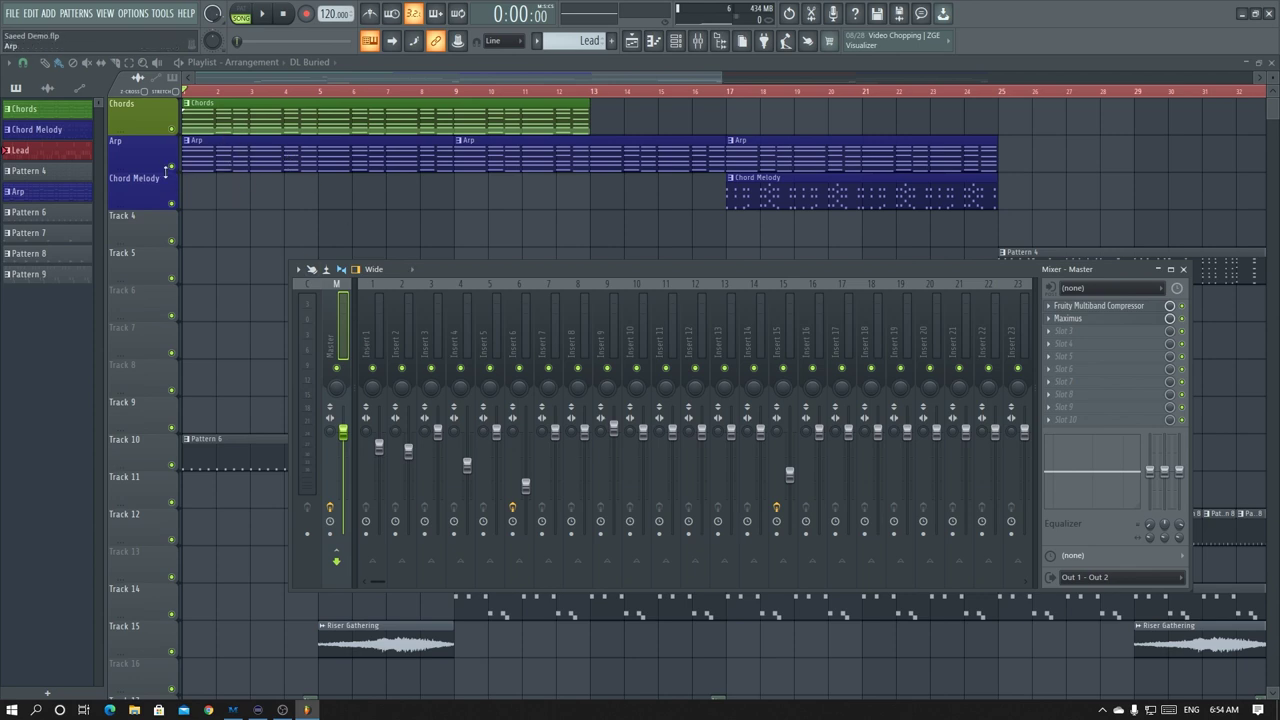
Solo the Chords track and play it with the mixer open to identify which insert it is routed to
right_click(172, 131)
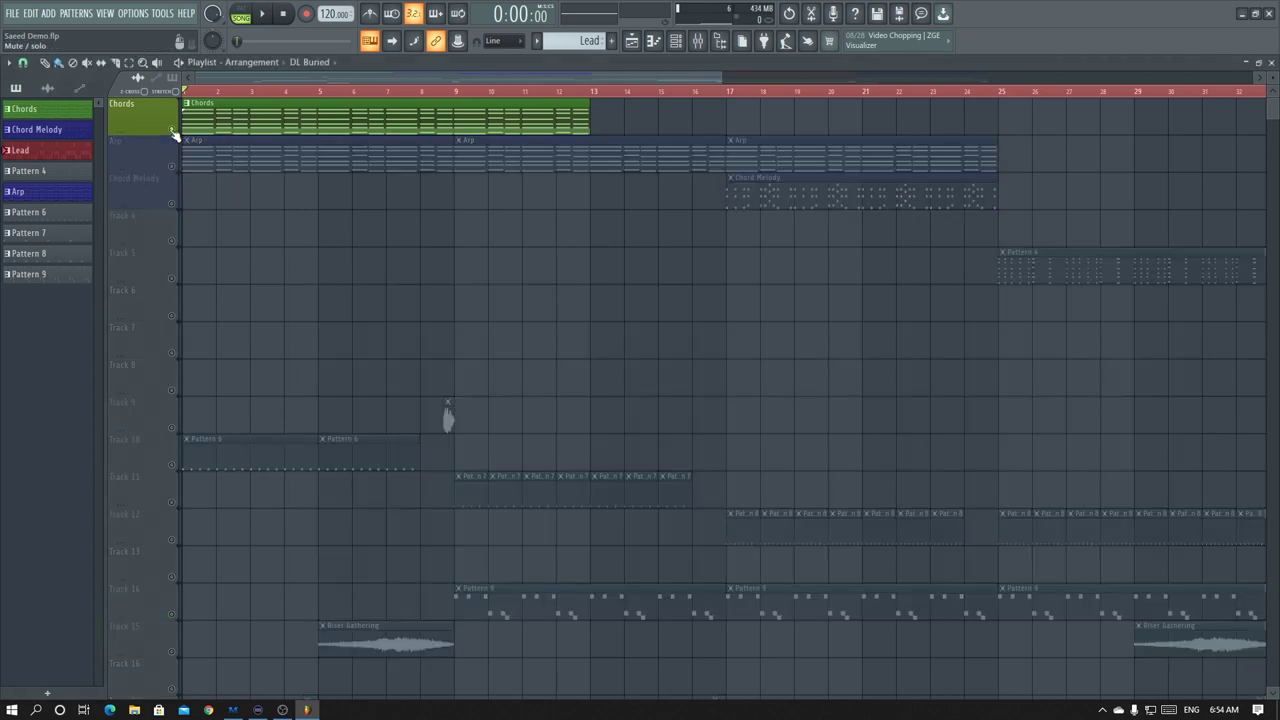
left_click(697, 40)
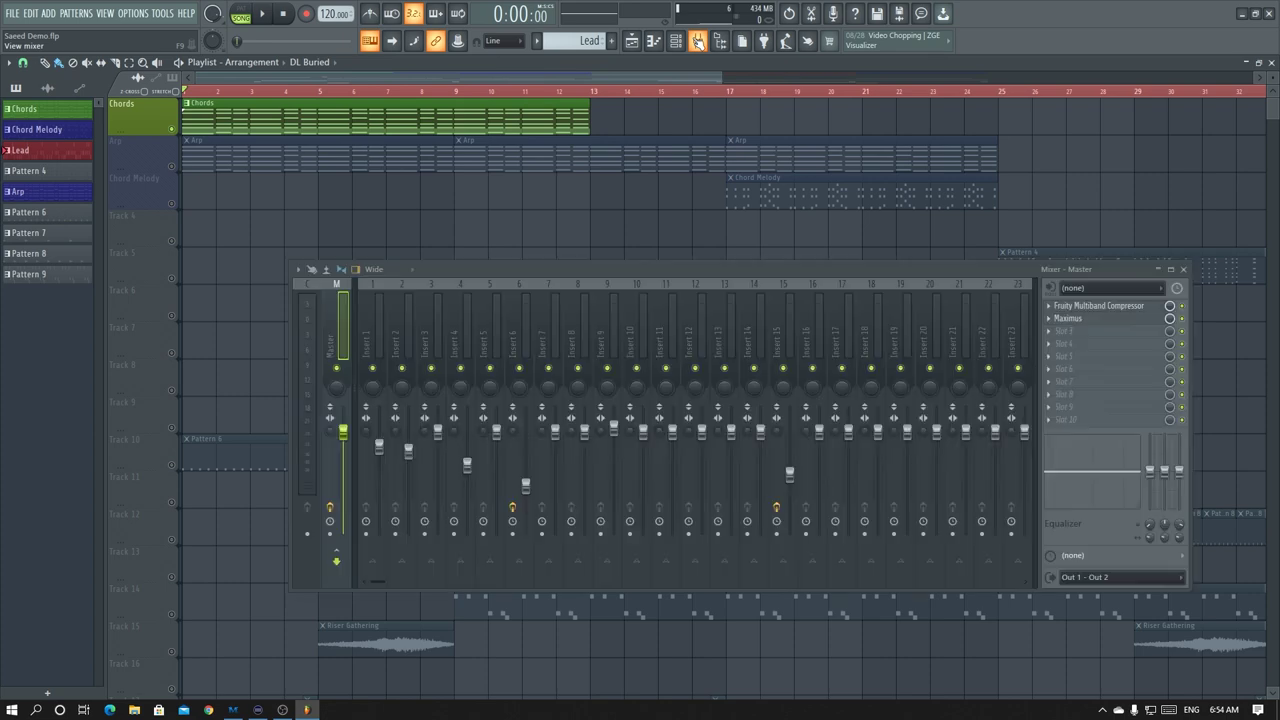
left_click(297, 270)
left_click(536, 302)
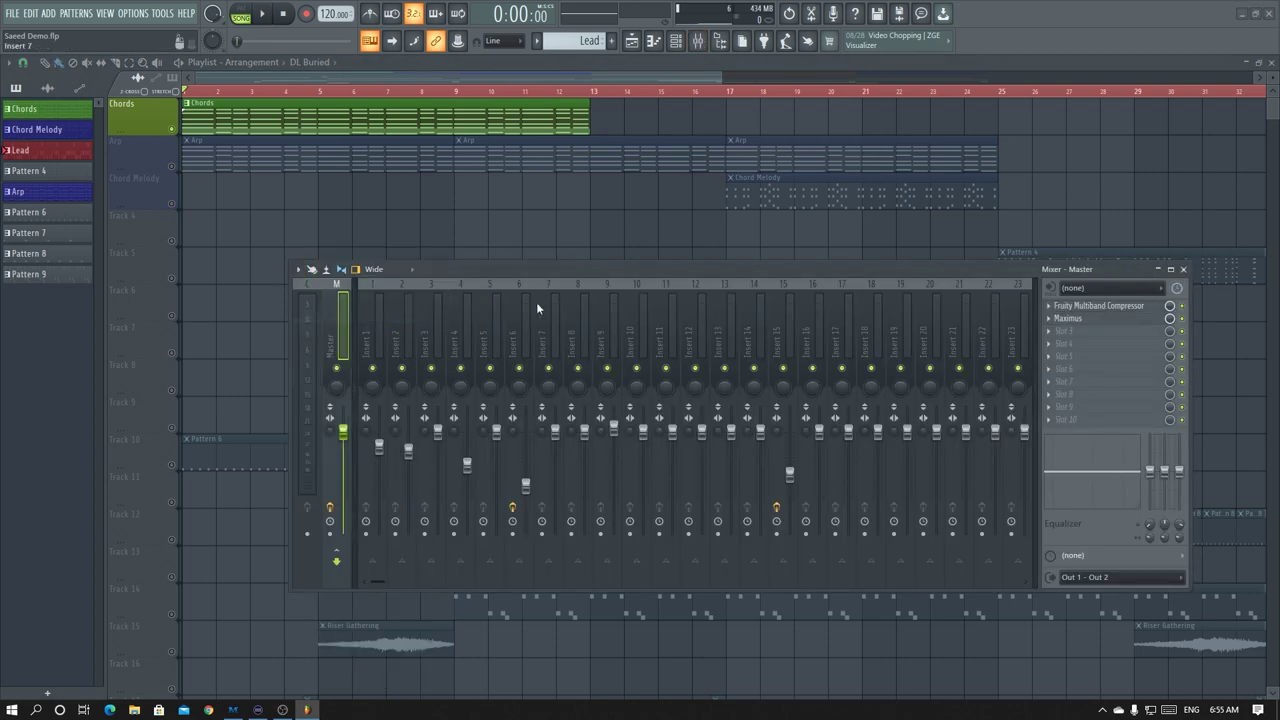
key("space")
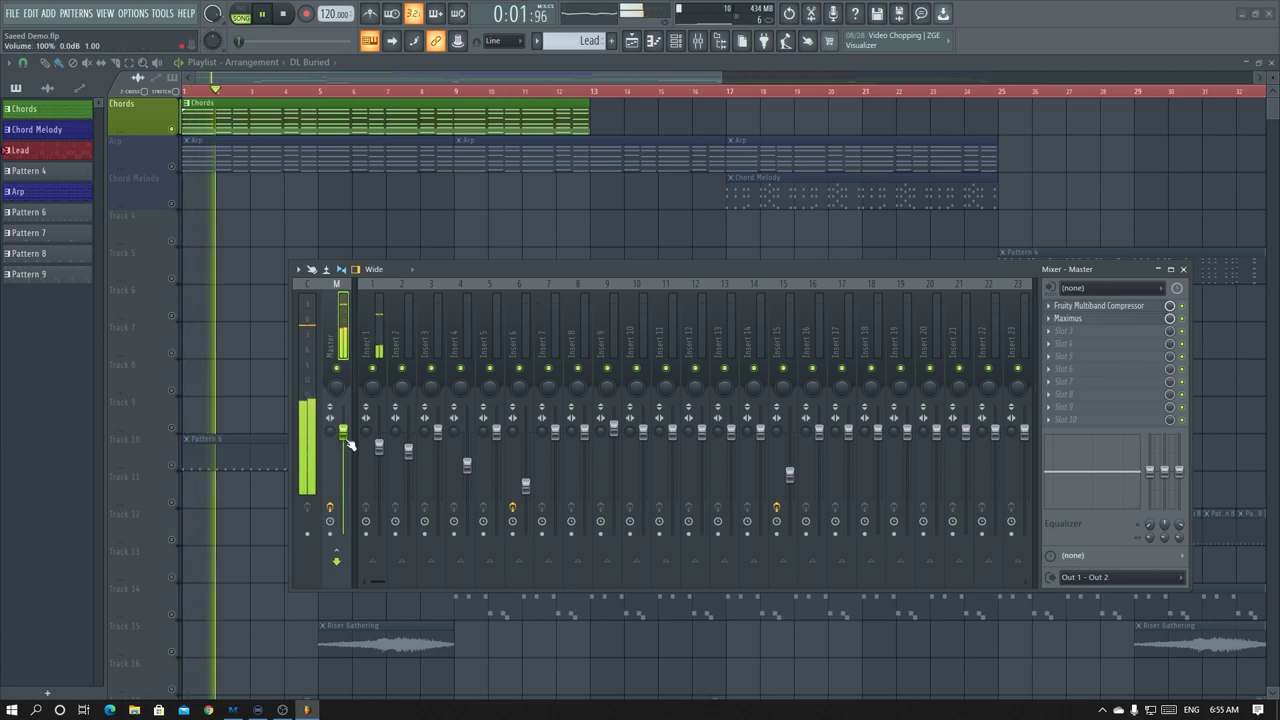
key("space")
Name mixer insert 1 with the Piano preset
left_click(378, 330)
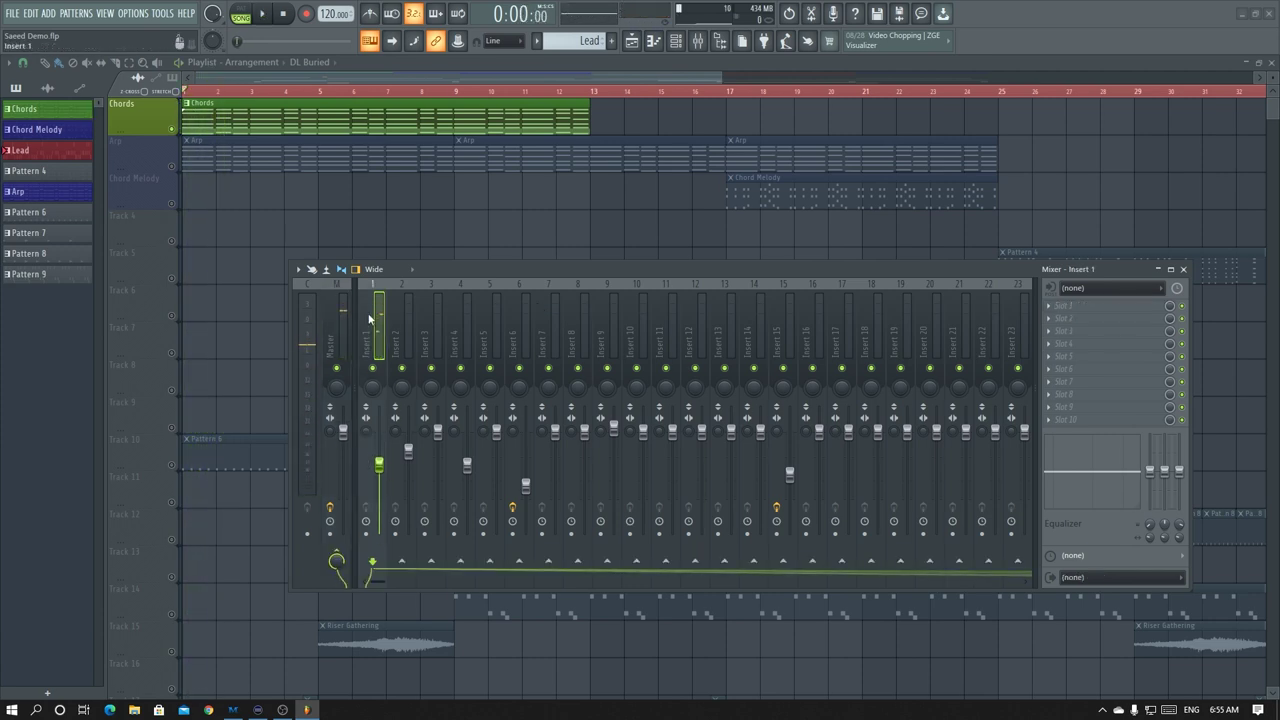
right_click(375, 338)
left_click(452, 288)
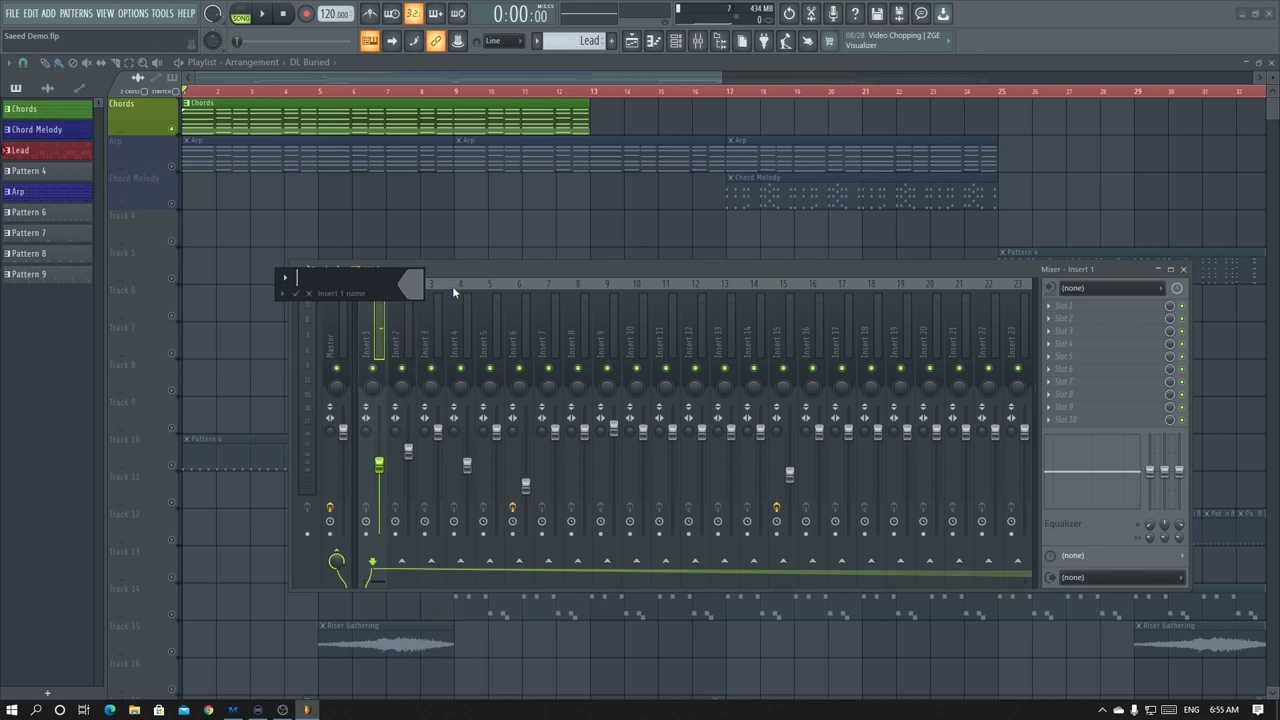
left_click(282, 293)
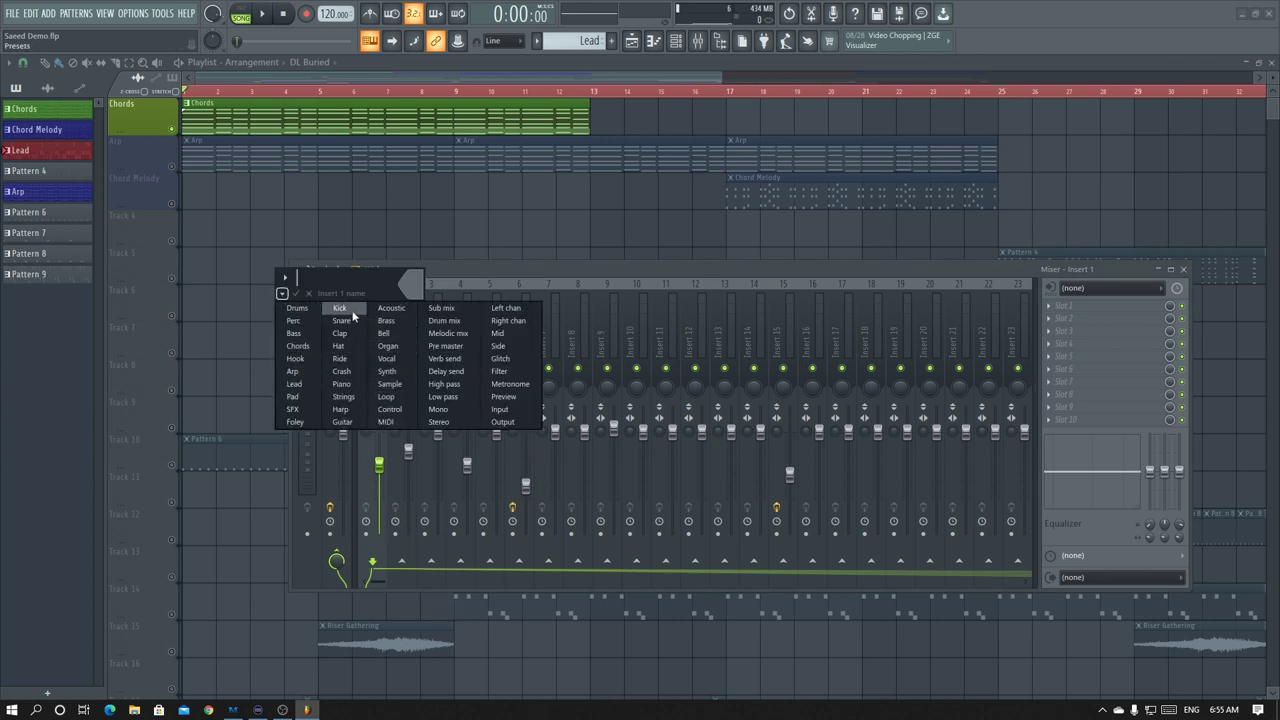
left_click(341, 384)
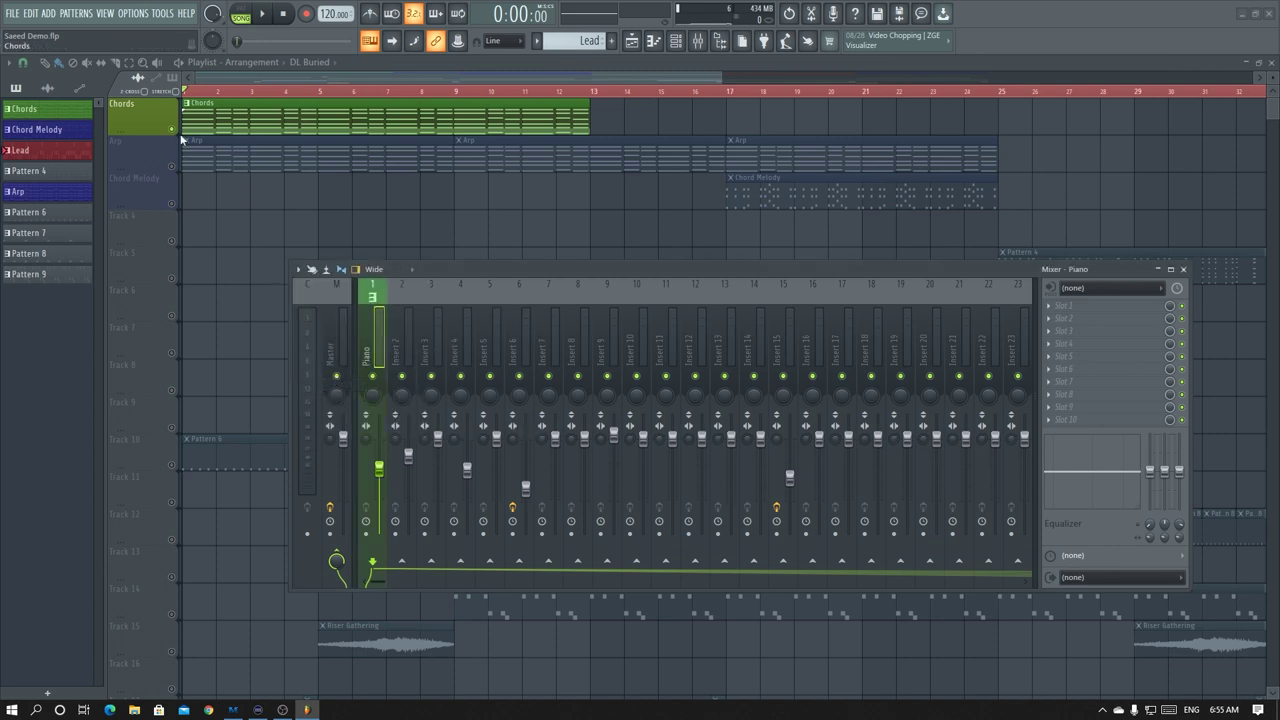
Solo the Arp track during playback and name mixer insert 4 with the Arp preset
right_click(173, 167)
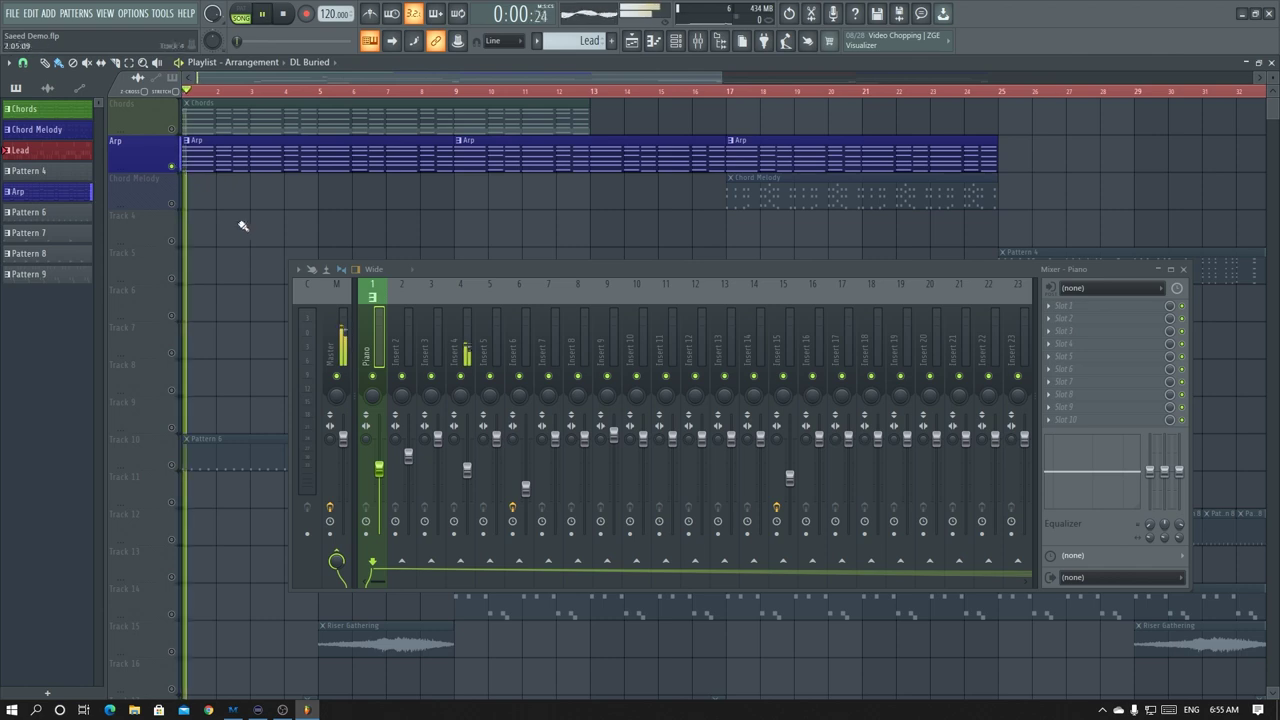
right_click(466, 320)
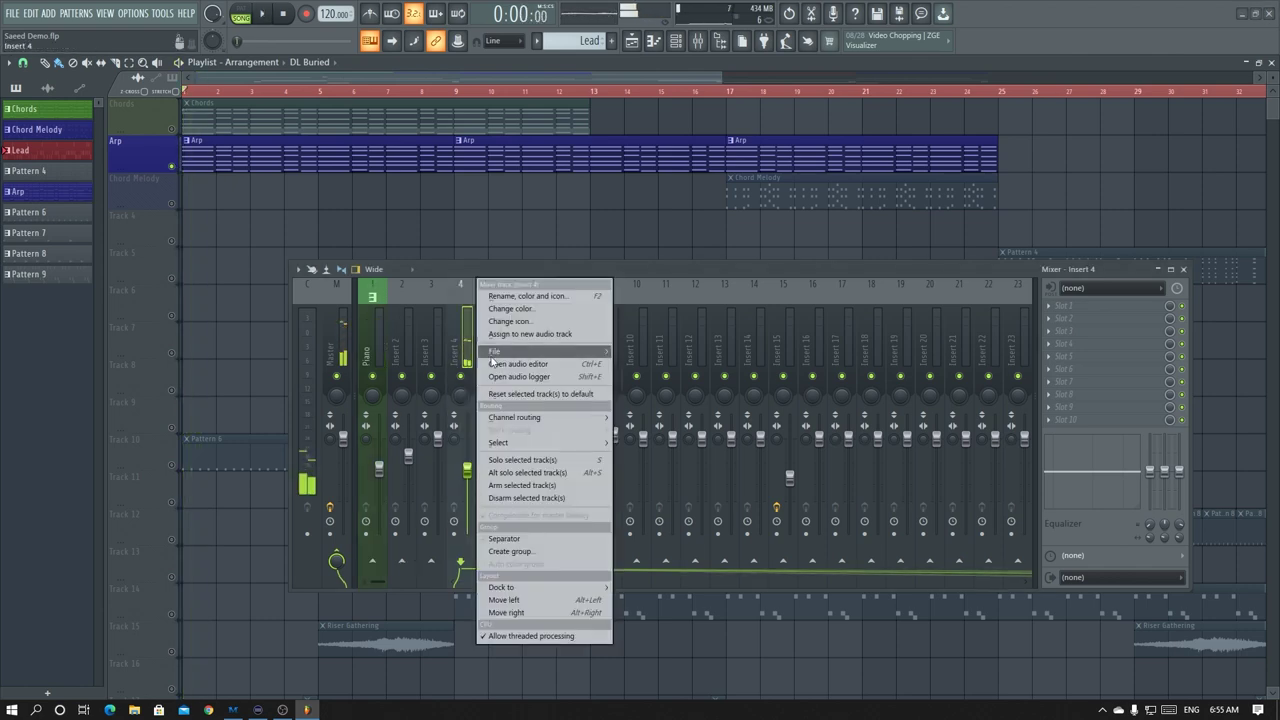
left_click(528, 296)
left_click(389, 292)
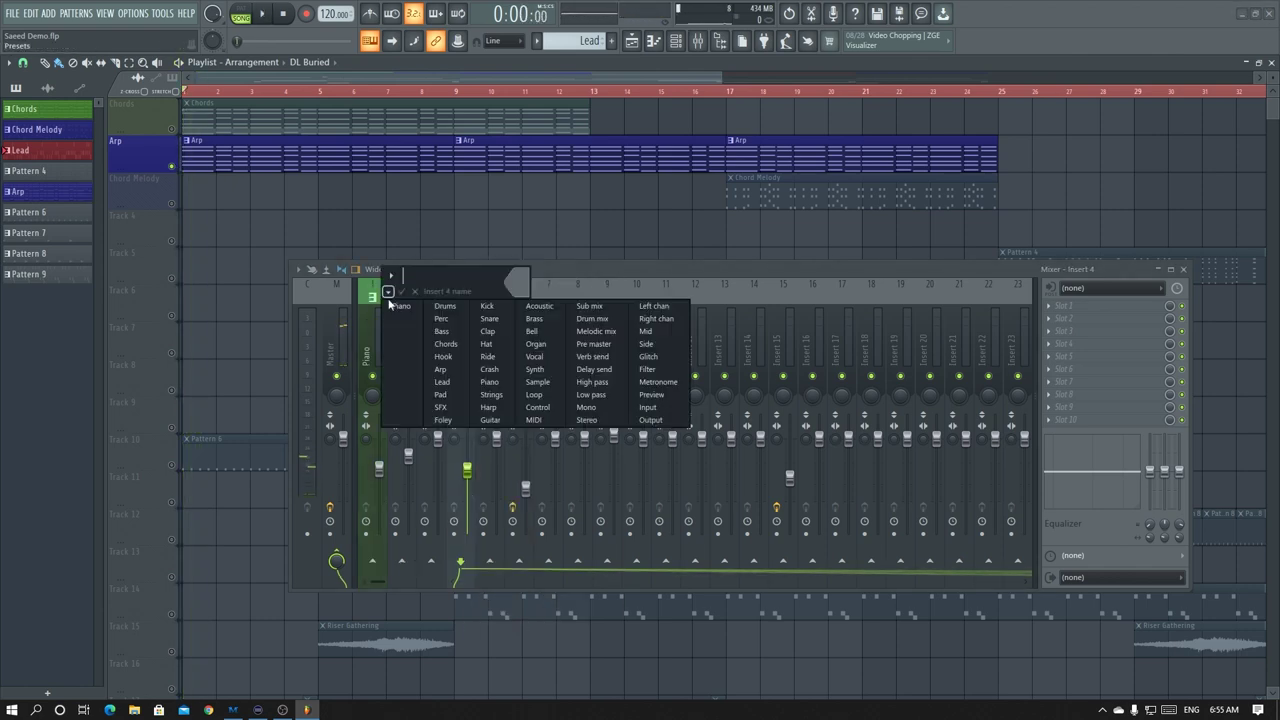
left_click(441, 369)
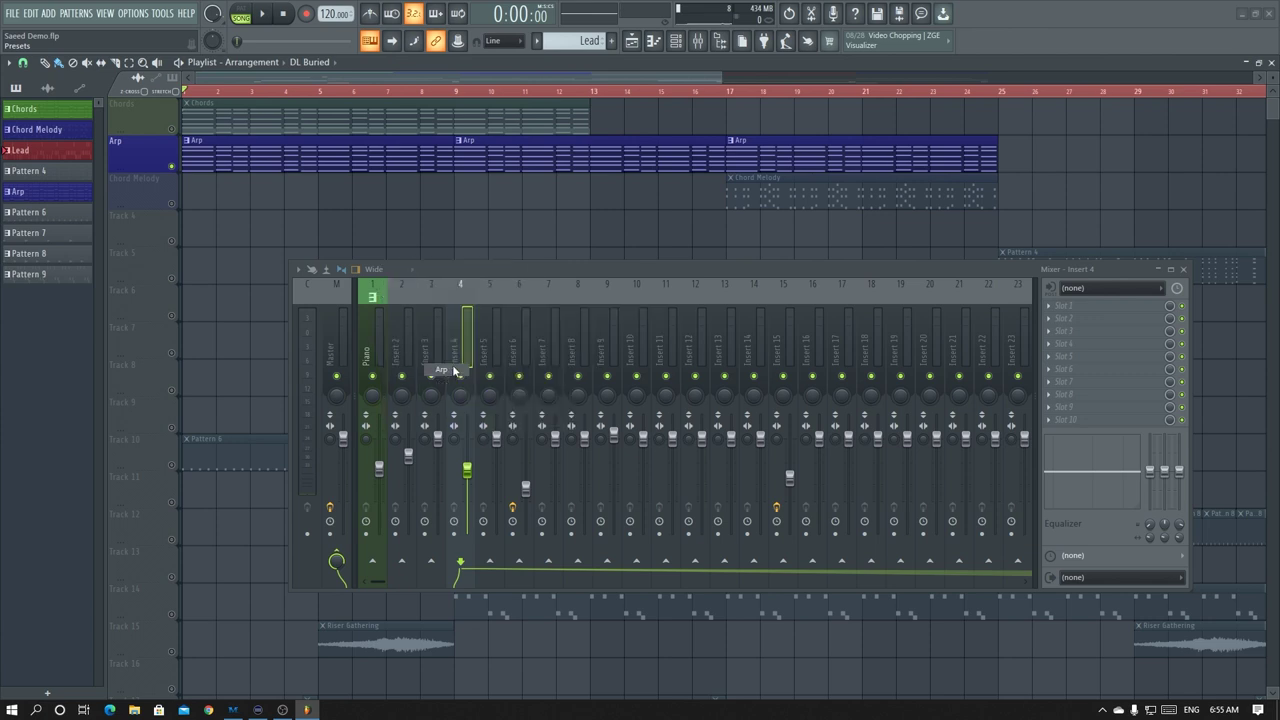
With the Chords track unmuted, create a volume automation clip for the Arp mixer insert and move it onto the Arp track
left_click(172, 129)
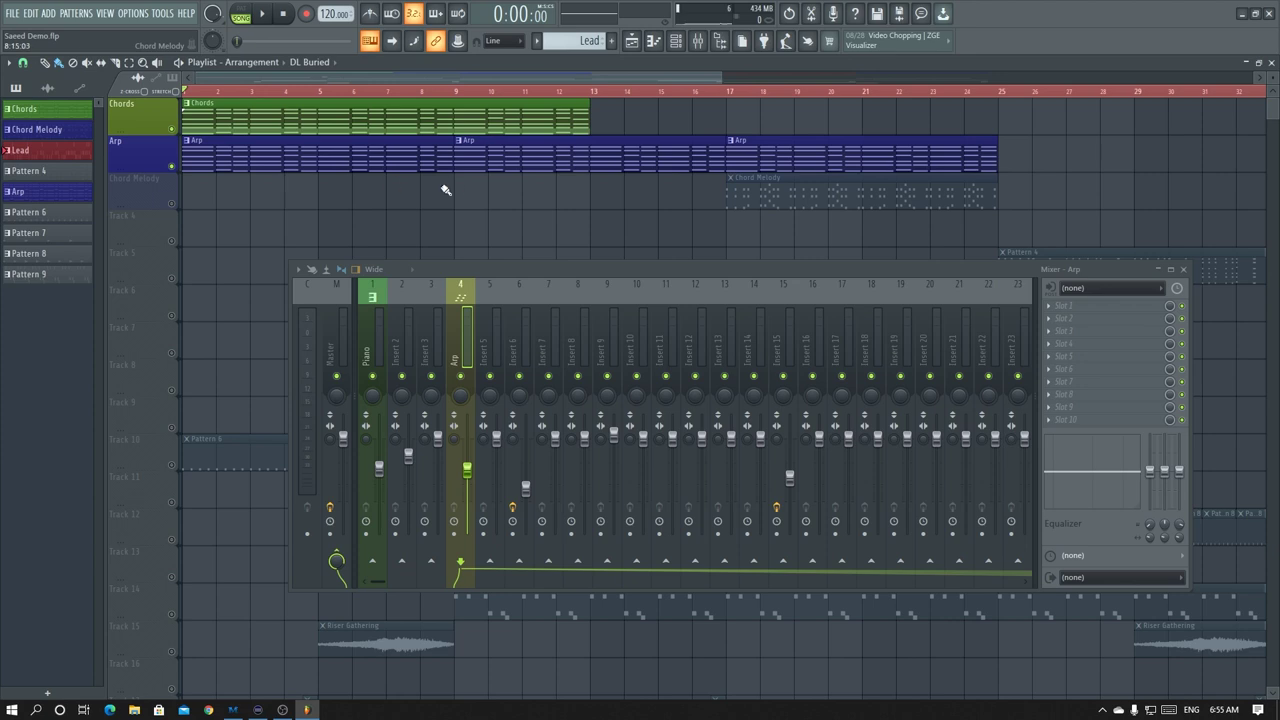
left_click_drag(530, 266, 467, 258)
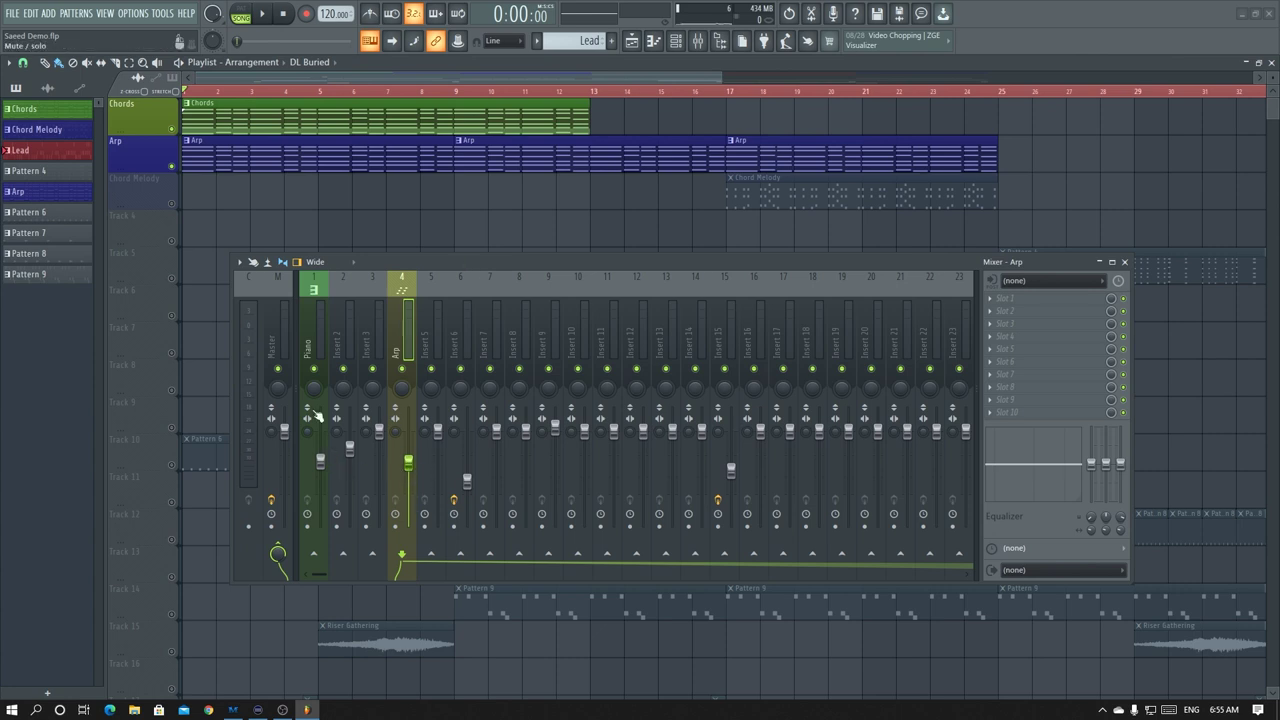
right_click(409, 466)
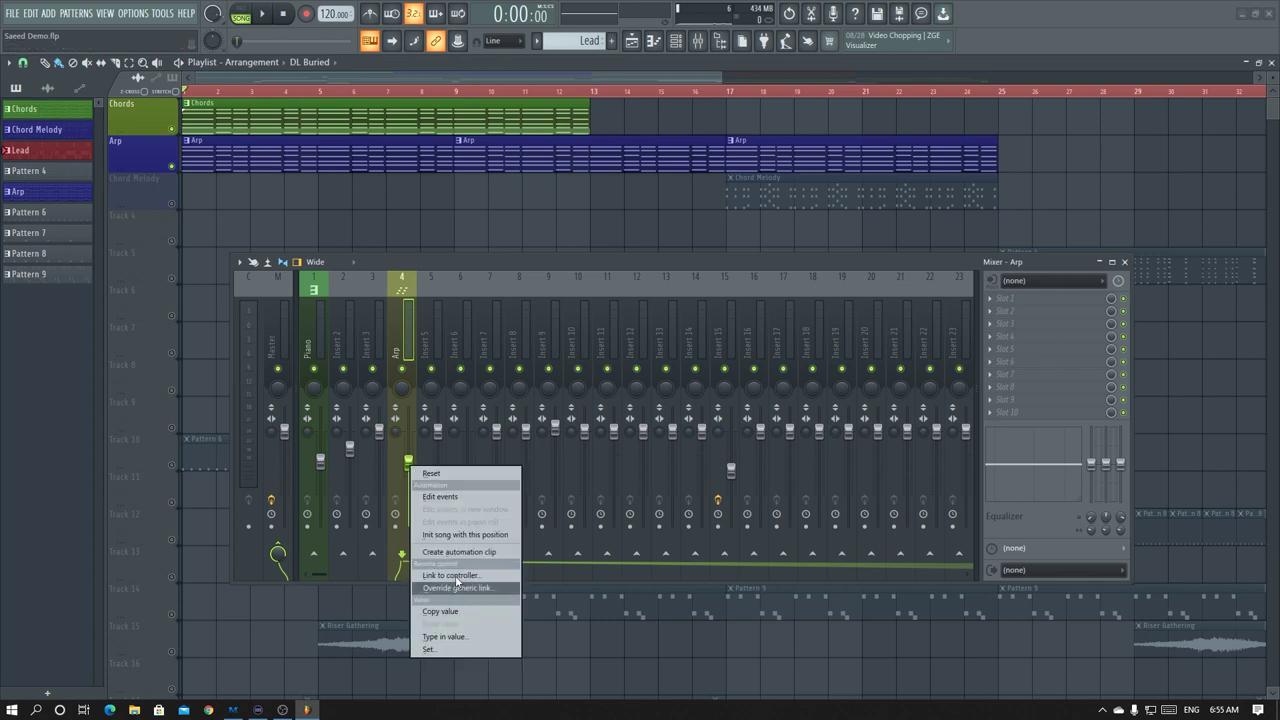
left_click(461, 556)
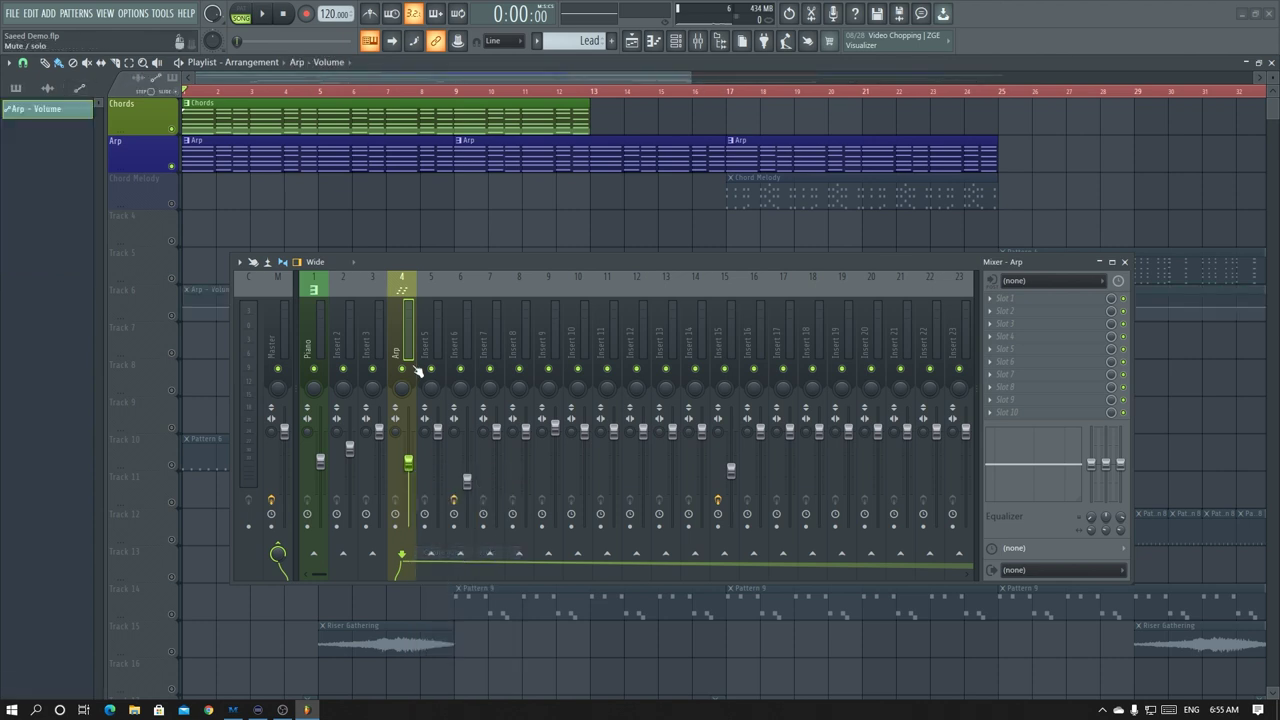
left_click_drag(479, 264, 470, 387)
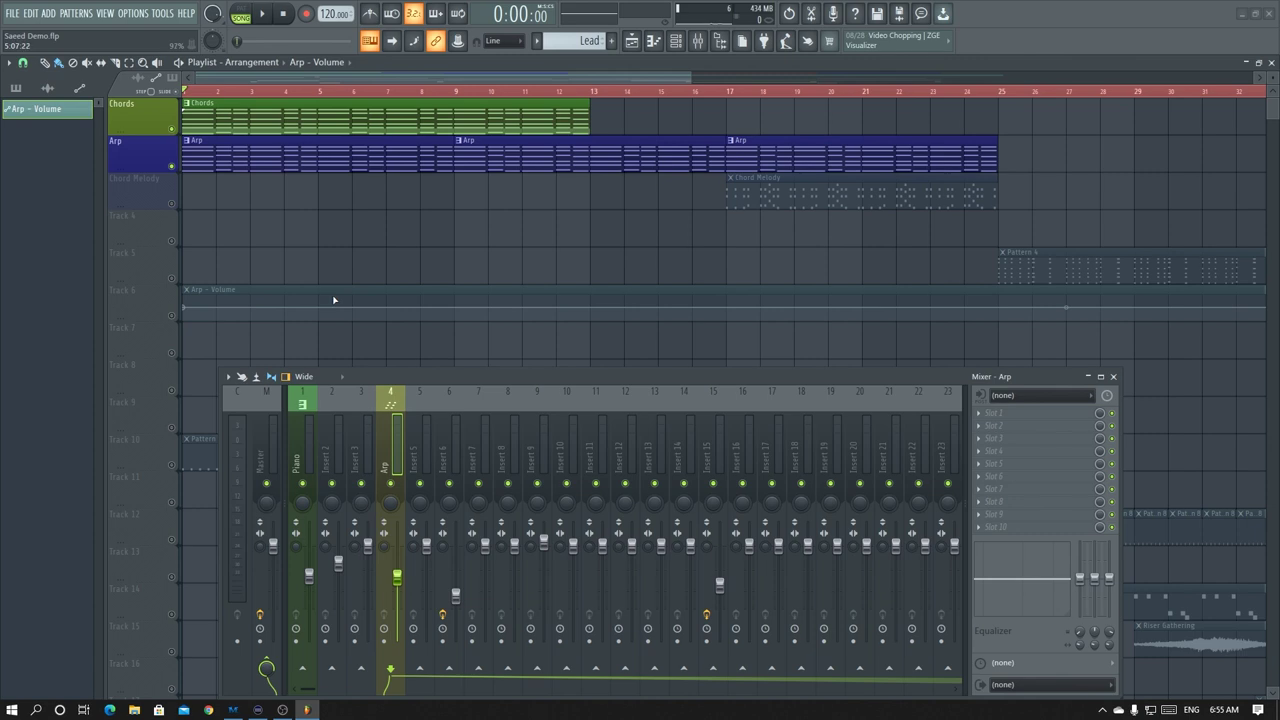
left_click_drag(344, 288, 332, 145)
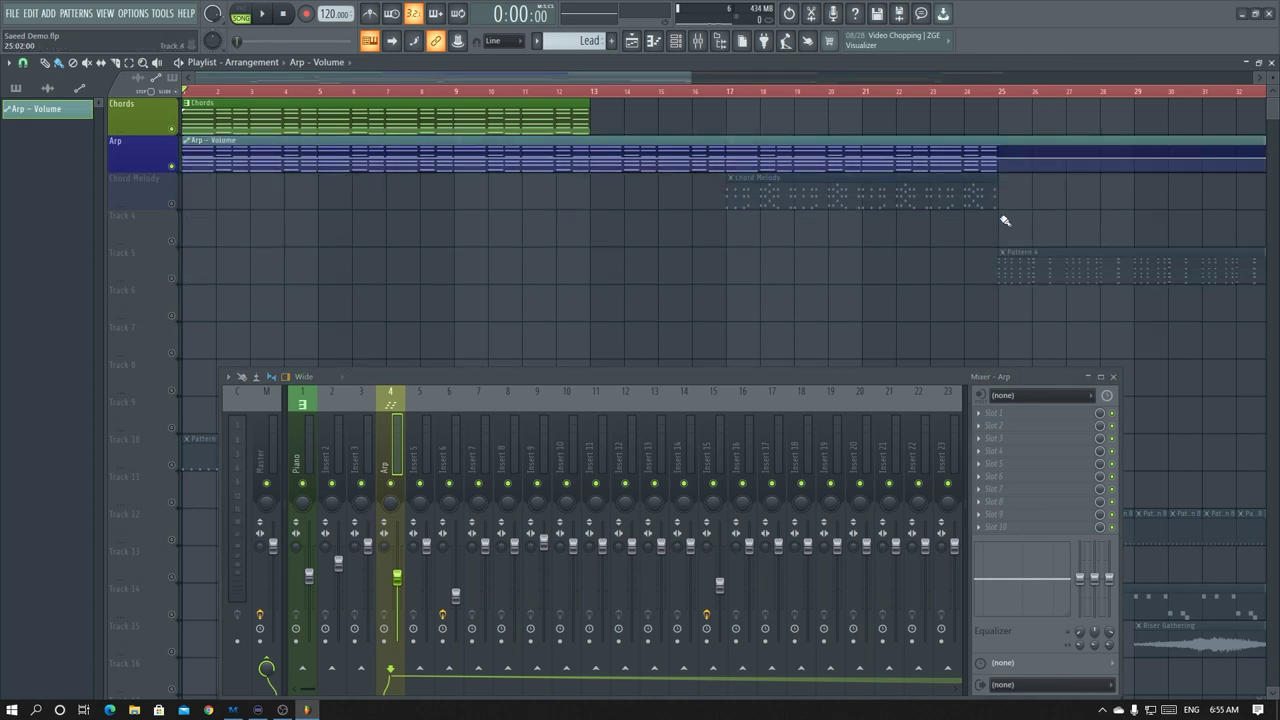
Shape the Arp volume automation as a curved rise from zero at bar 1 to about 34% at bar 13, held level to the end
scroll(470, 155, "up", 3)
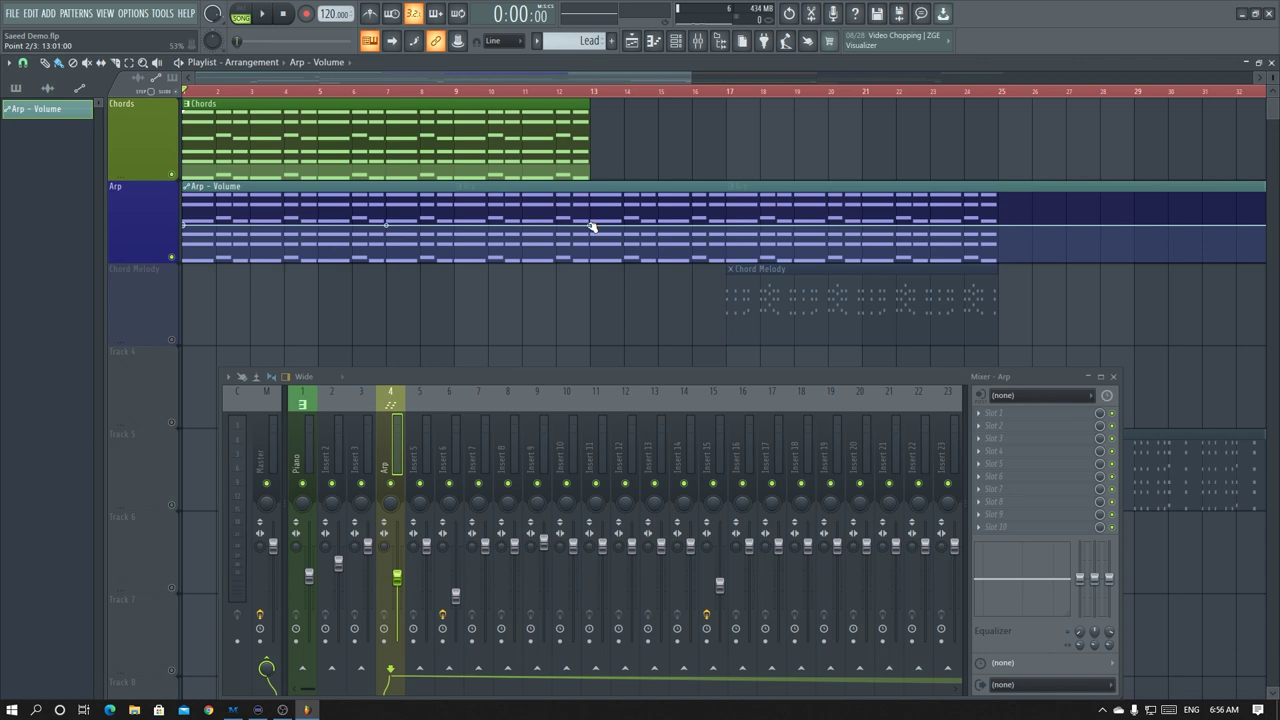
left_click_drag(184, 226, 184, 261)
mouse_move(388, 236)
left_mouse_down()
mouse_move(388, 180)
mouse_move(393, 253)
left_mouse_up()
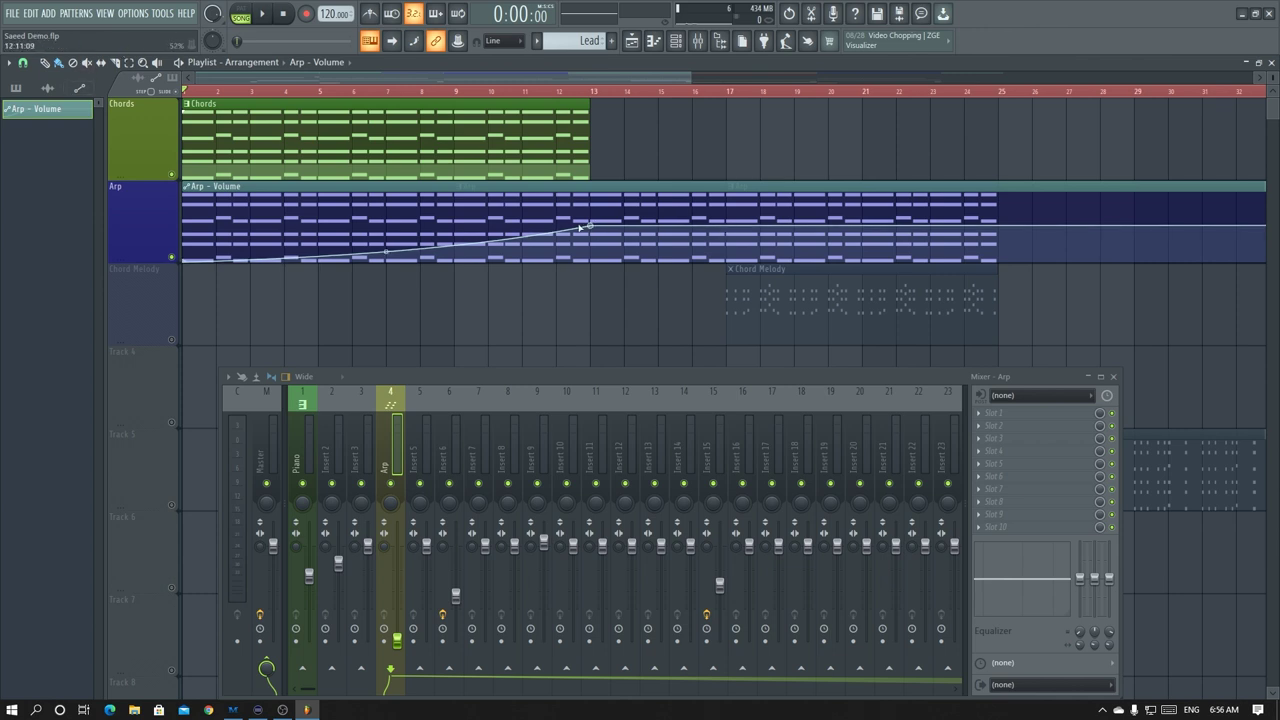
left_click_drag(593, 227, 591, 241)
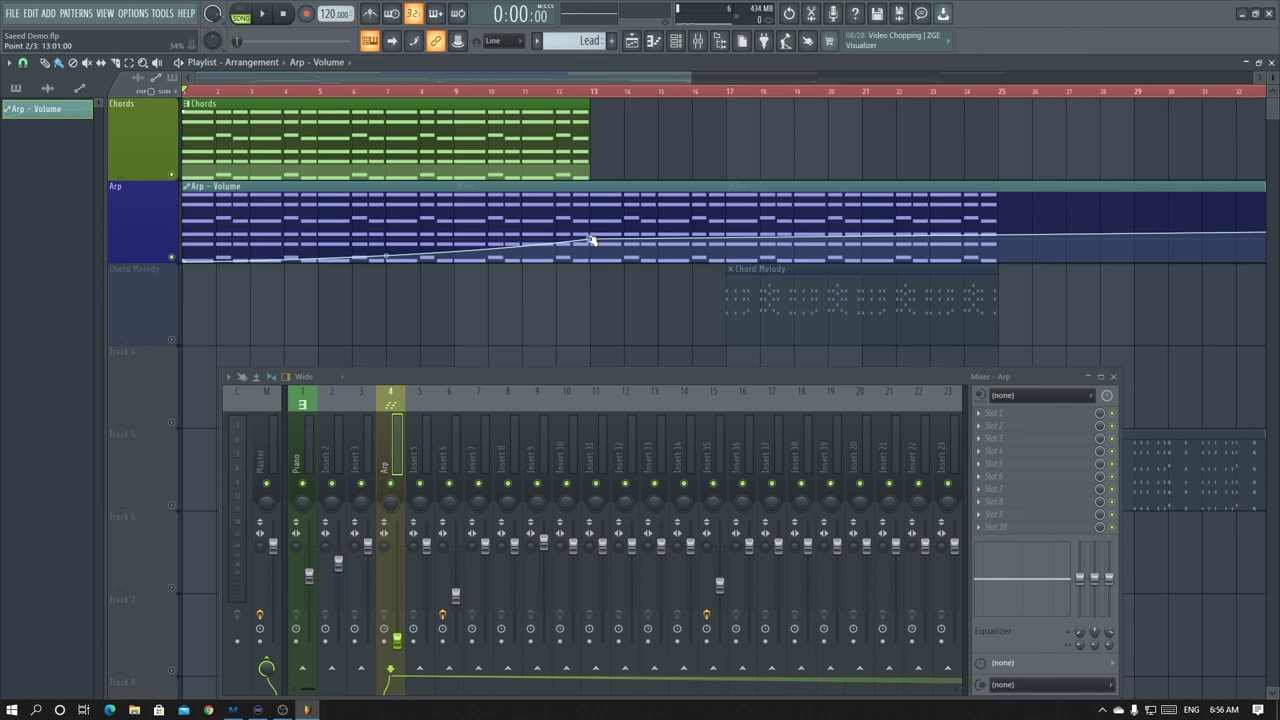
scroll(626, 101, "down", 5)
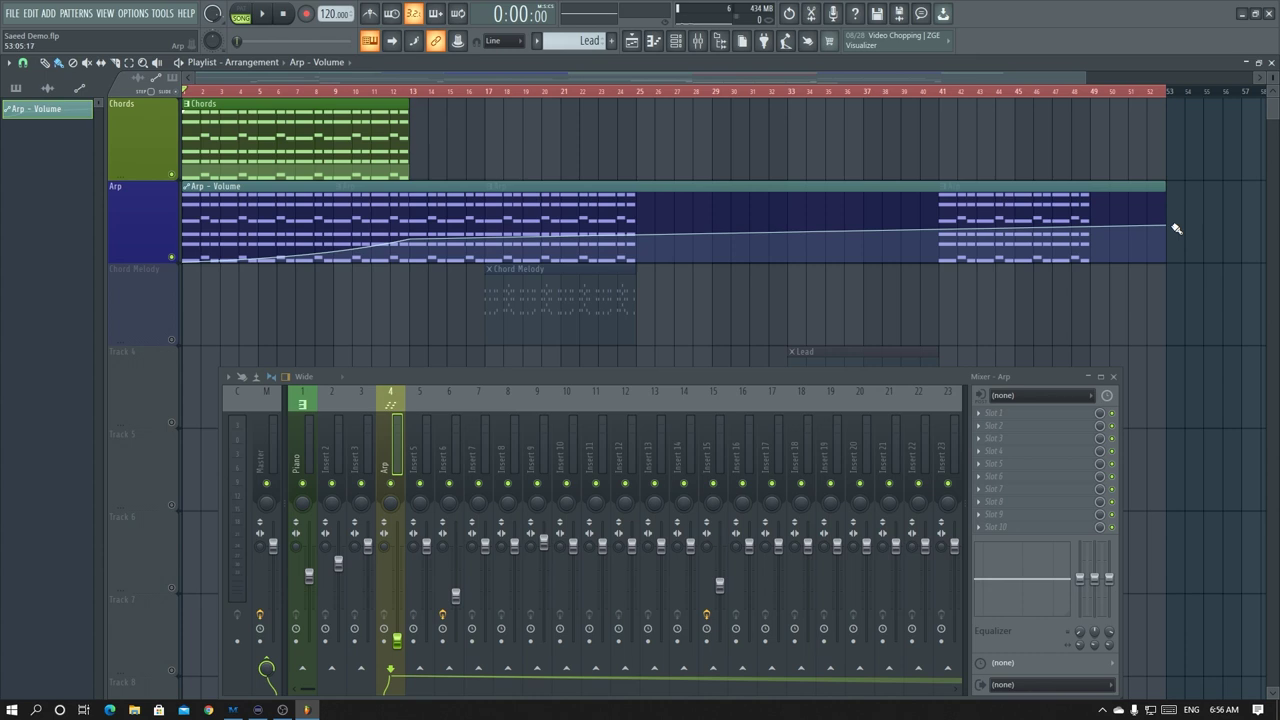
left_click_drag(1173, 227, 1166, 241)
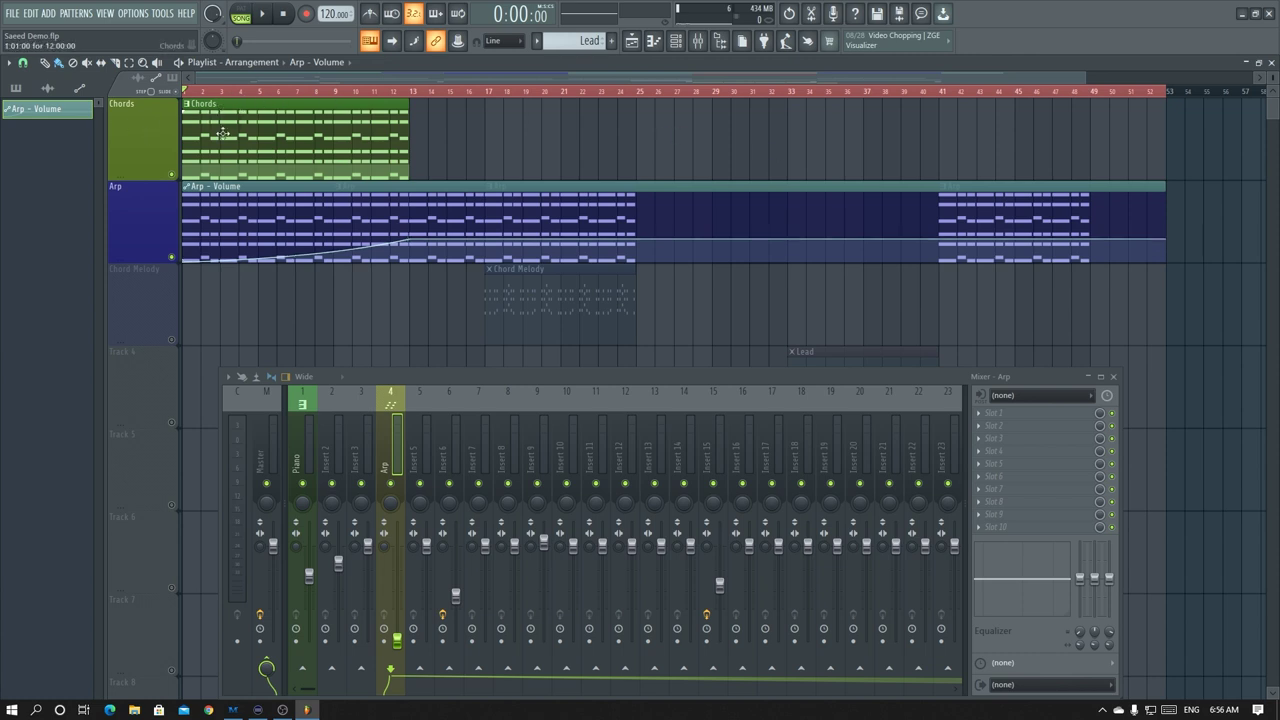
Create a volume automation clip for the Piano mixer insert and move it onto the Chords track
left_click(697, 42)
left_click(697, 42)
left_click_drag(546, 376, 556, 237)
left_click(319, 438)
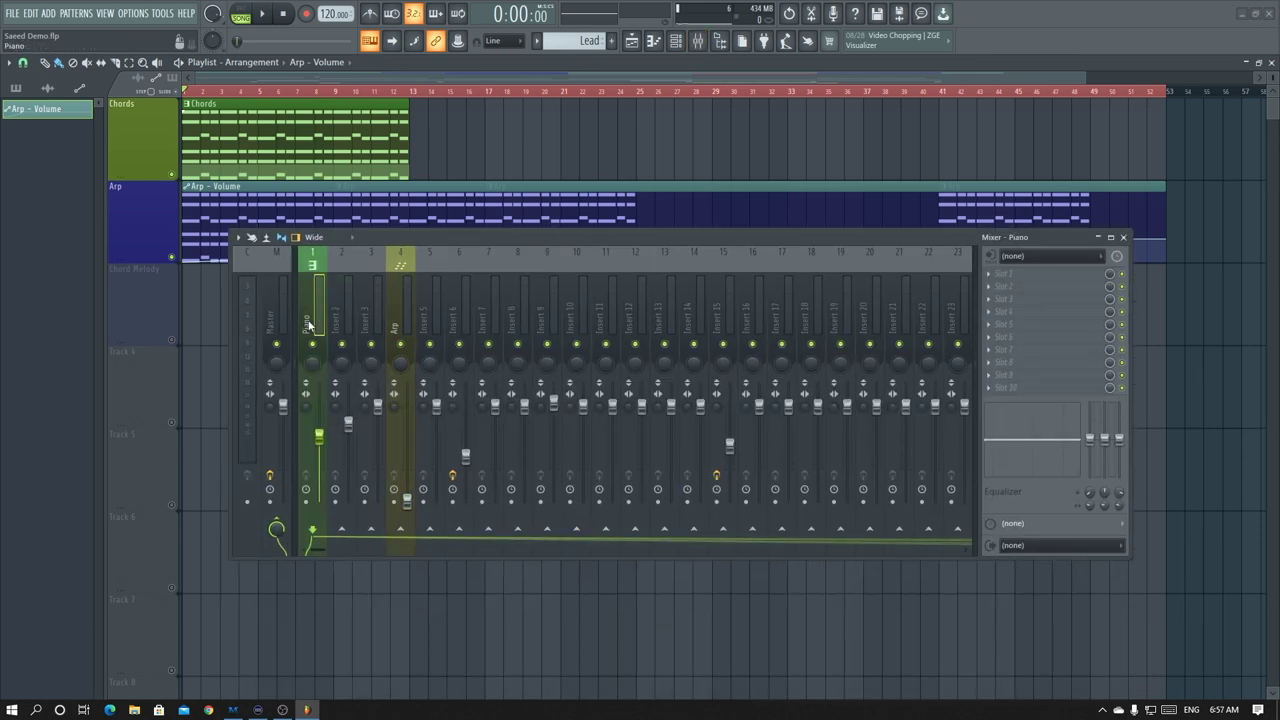
right_click(320, 444)
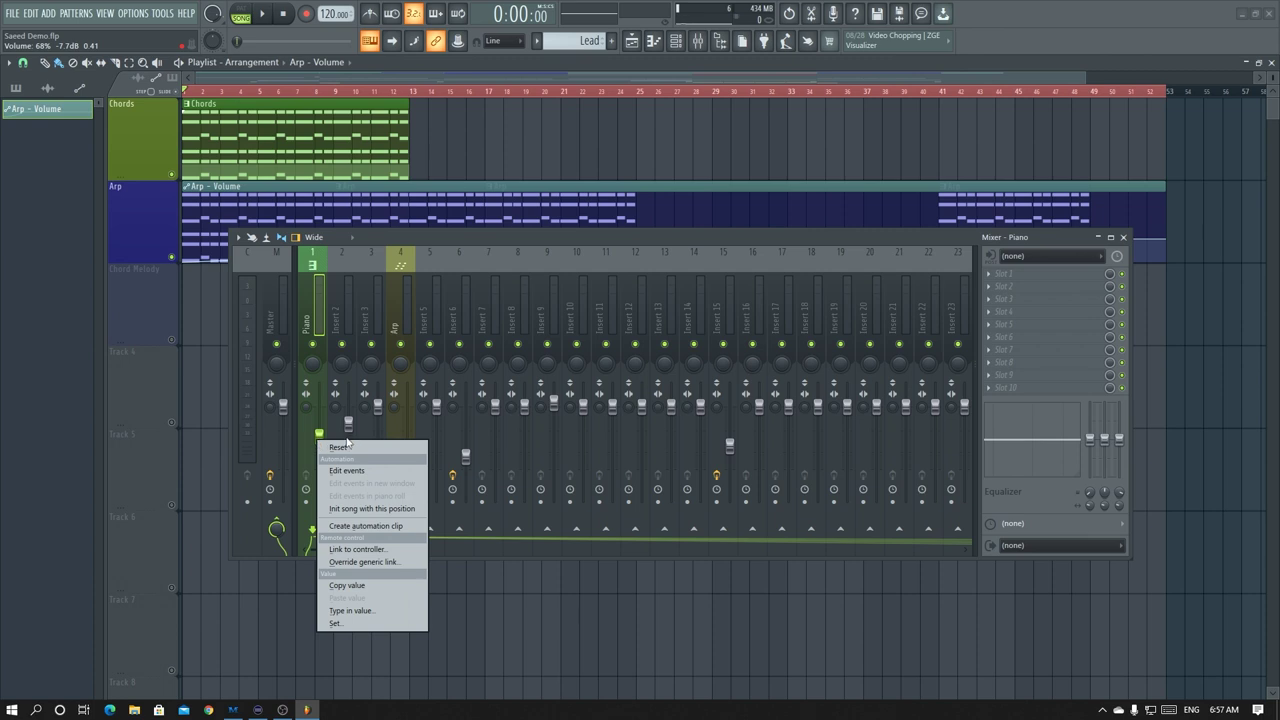
left_click(368, 529)
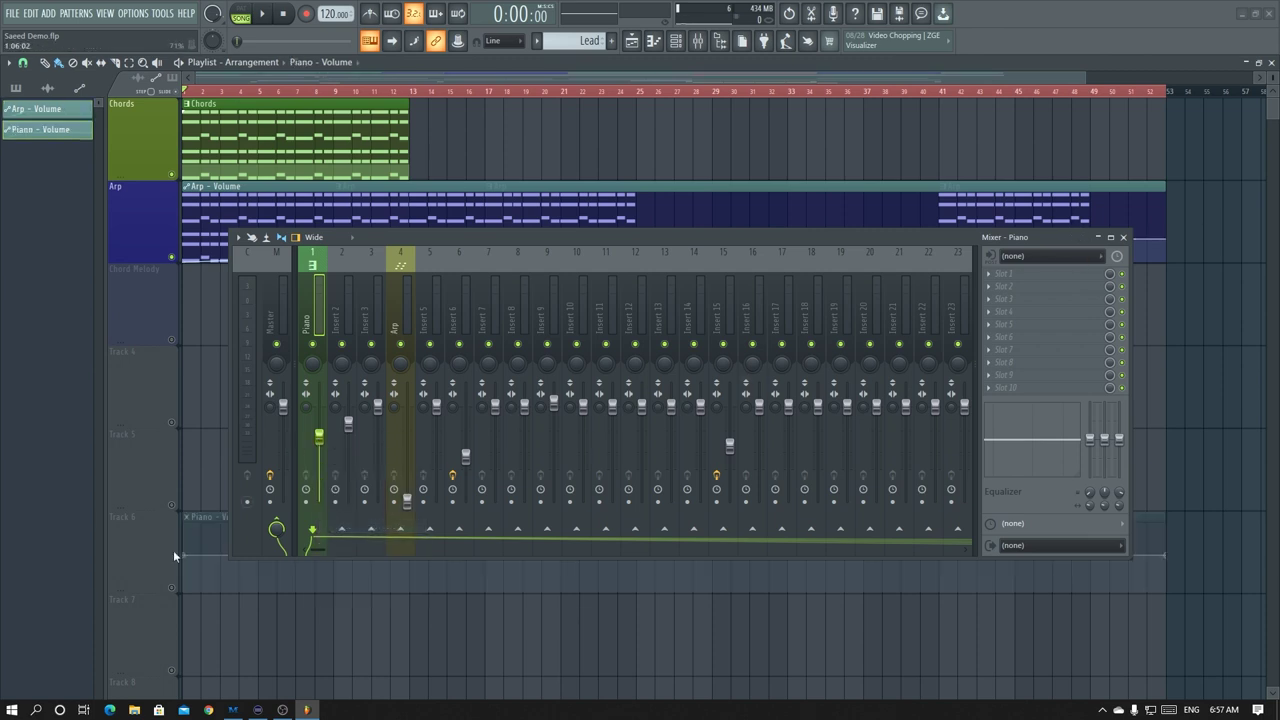
left_click_drag(203, 519, 197, 100)
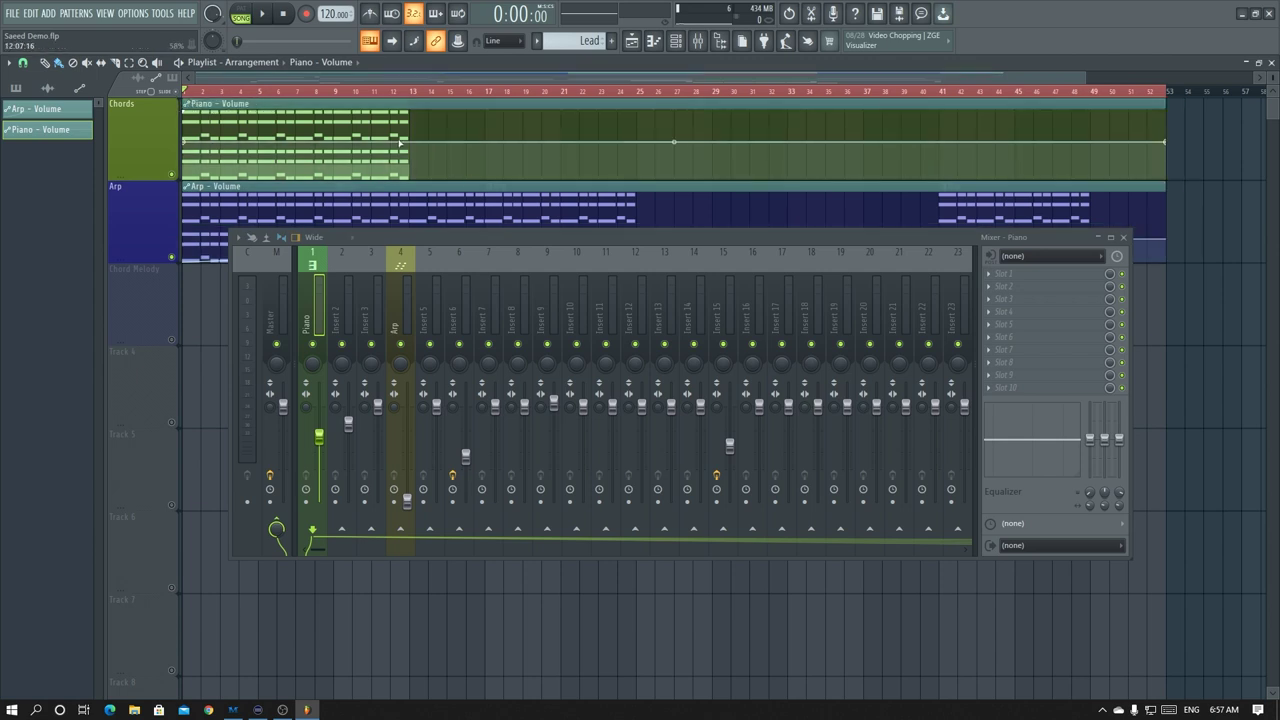
Shape the Piano volume automation as a rise from zero at bar 1 to about 31% at bar 5, held level to the end
left_click_drag(444, 247, 379, 437)
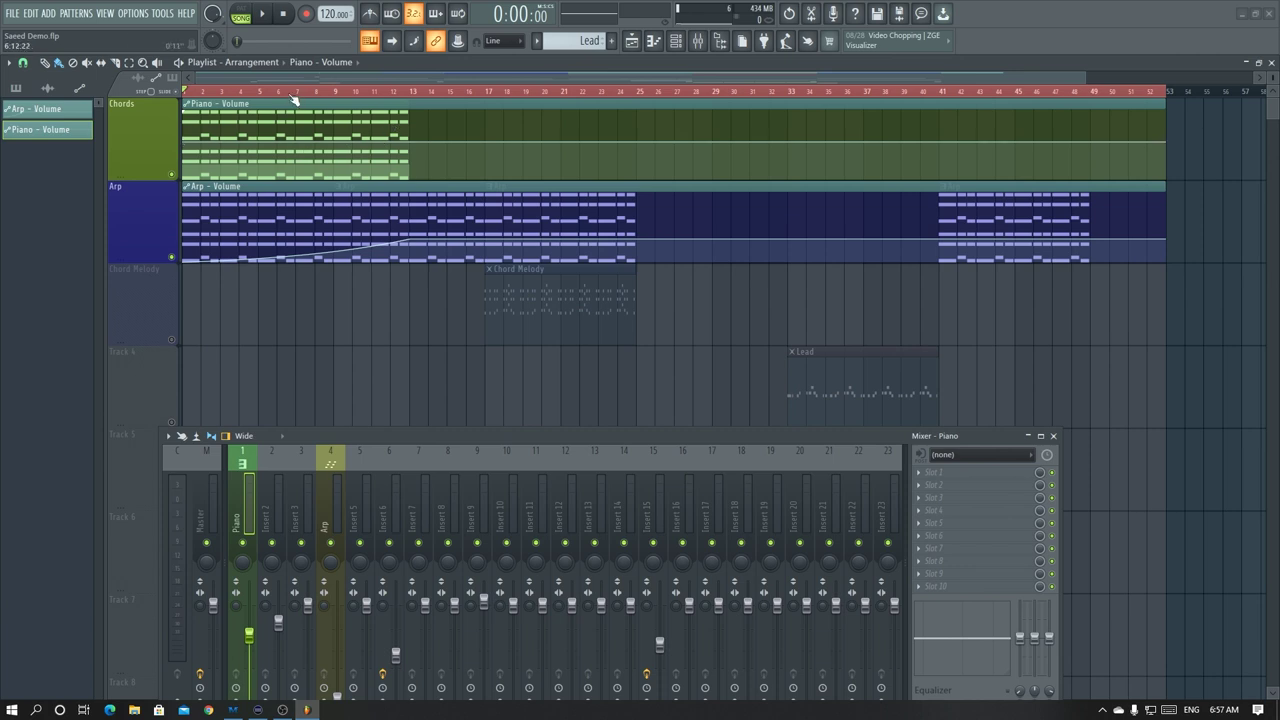
right_click(260, 142)
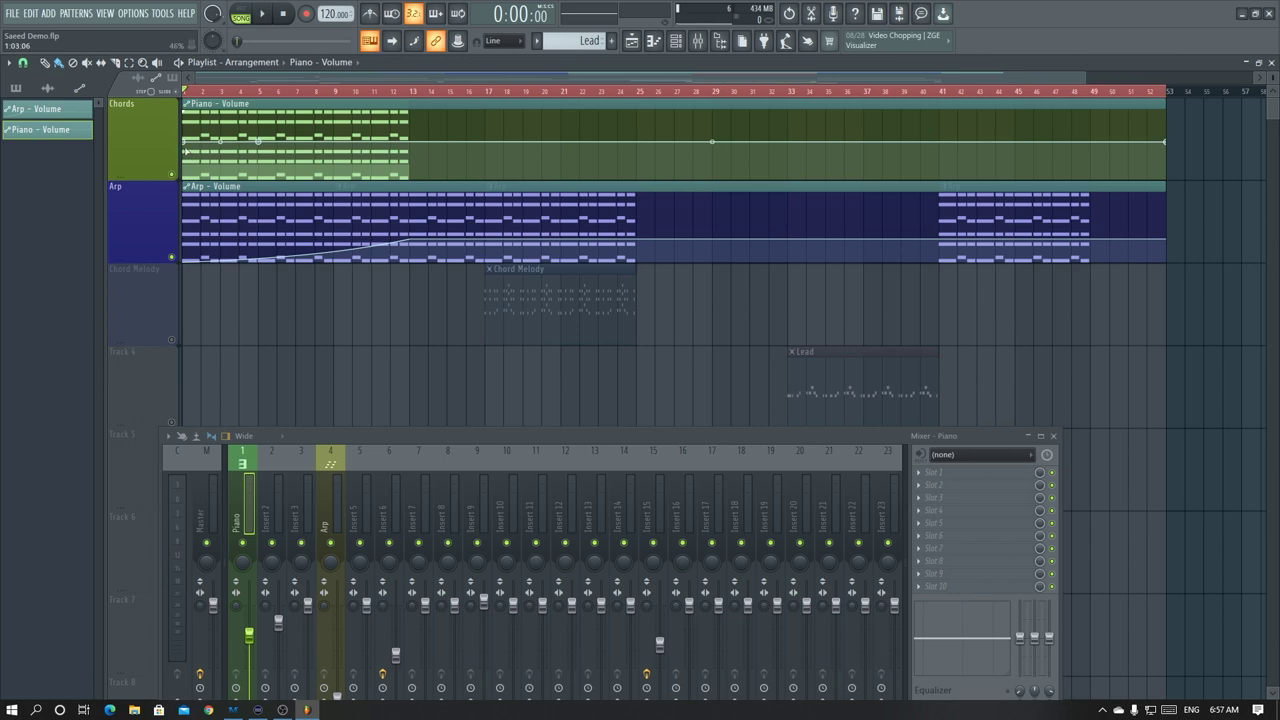
left_click_drag(186, 146, 176, 210)
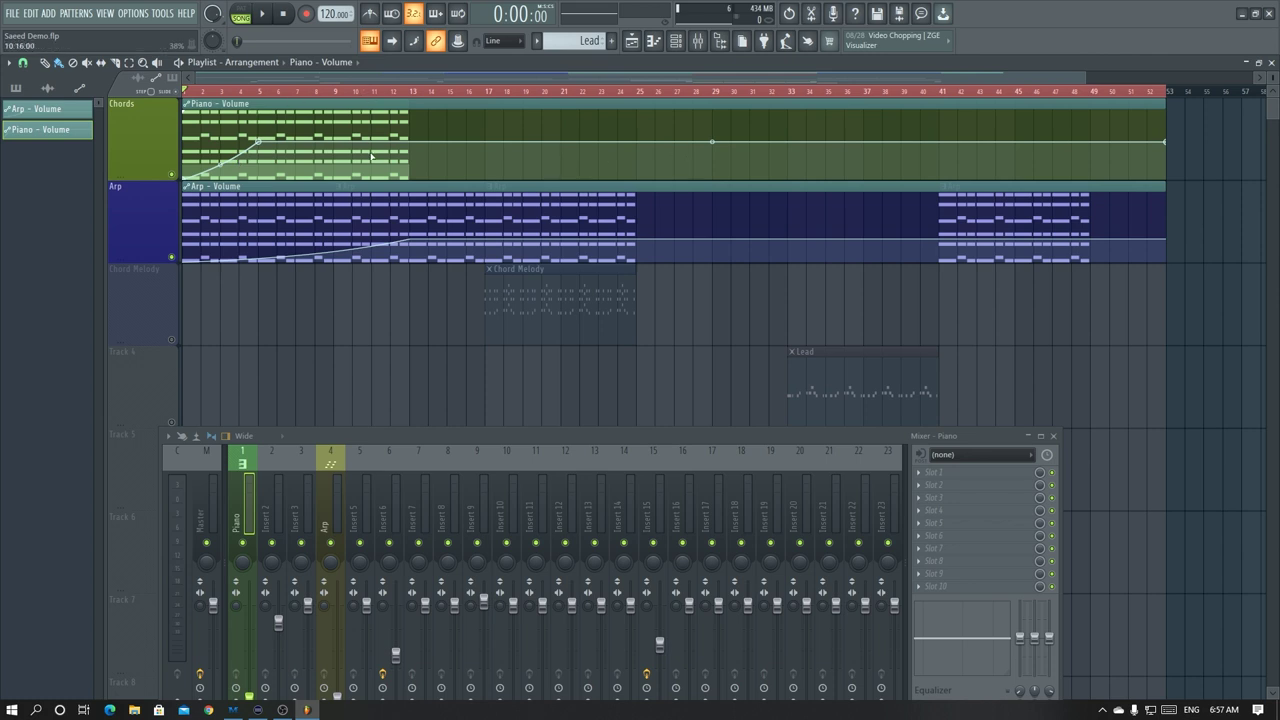
left_click_drag(260, 143, 260, 160)
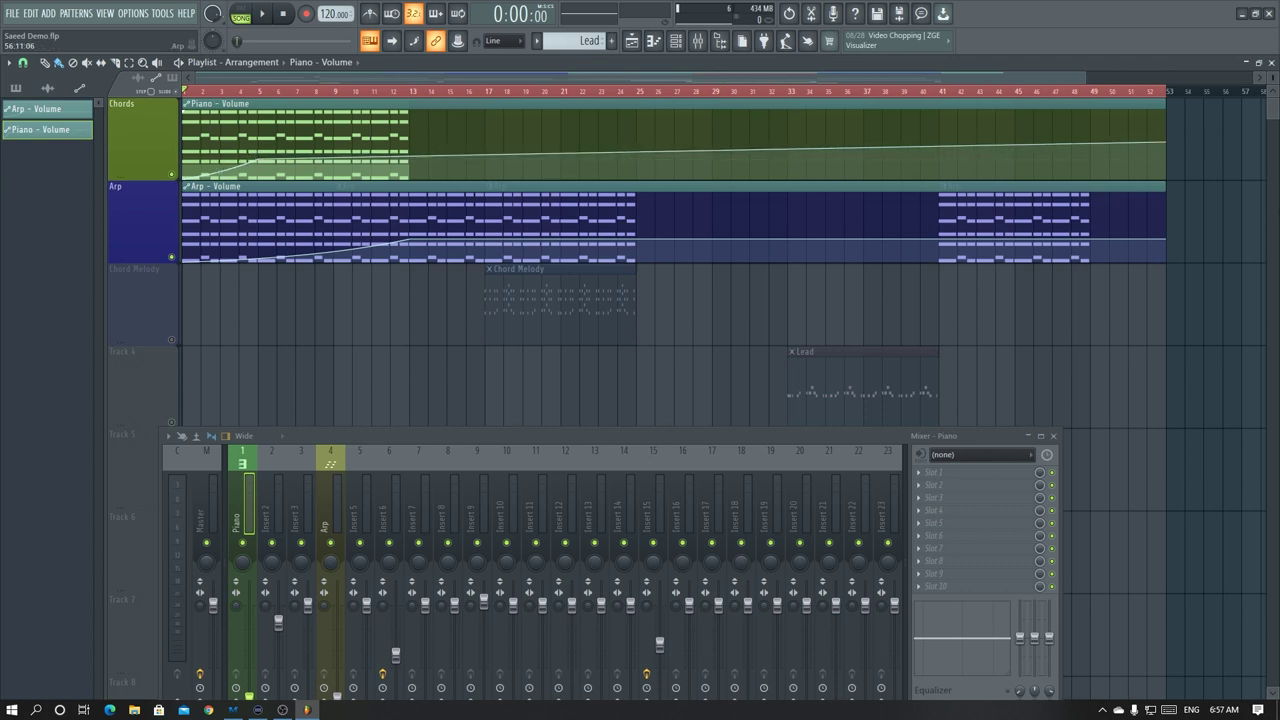
mouse_move(1167, 142)
left_mouse_down()
mouse_move(1168, 160)
mouse_move(828, 140)
mouse_move(413, 157)
mouse_move(1174, 172)
mouse_move(1177, 159)
left_mouse_up()
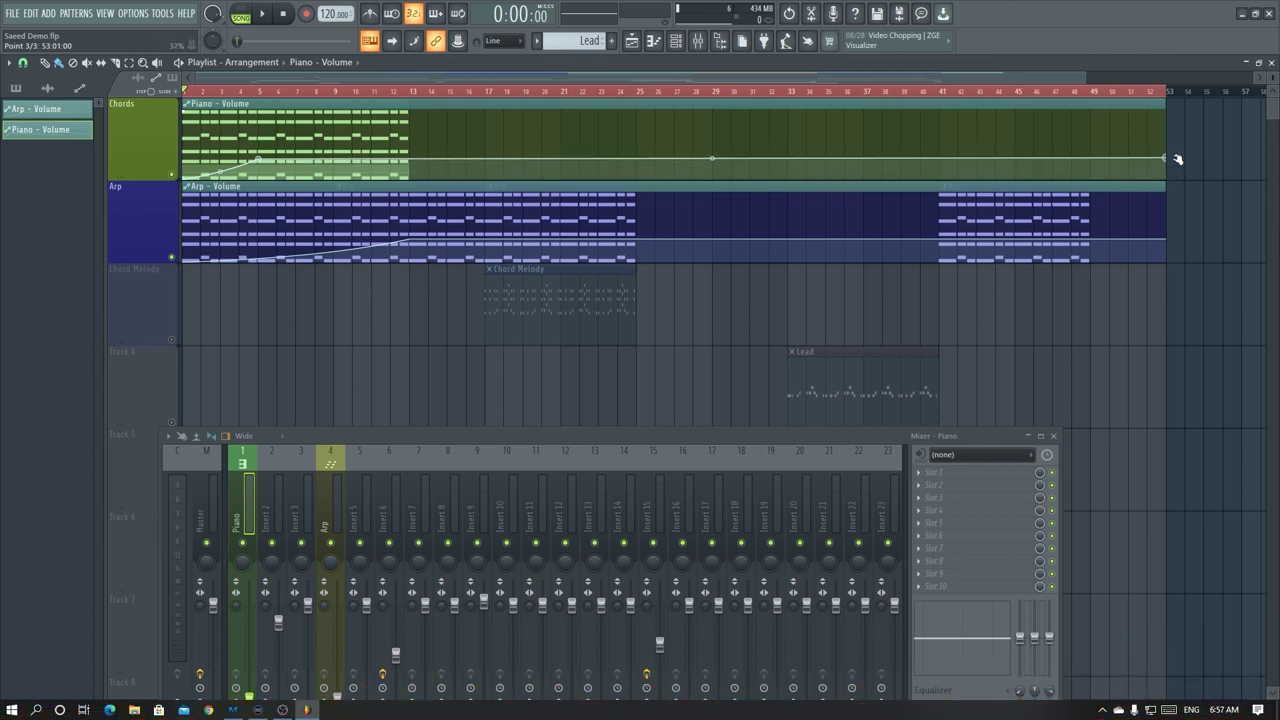
left_click_drag(1177, 158, 1177, 160)
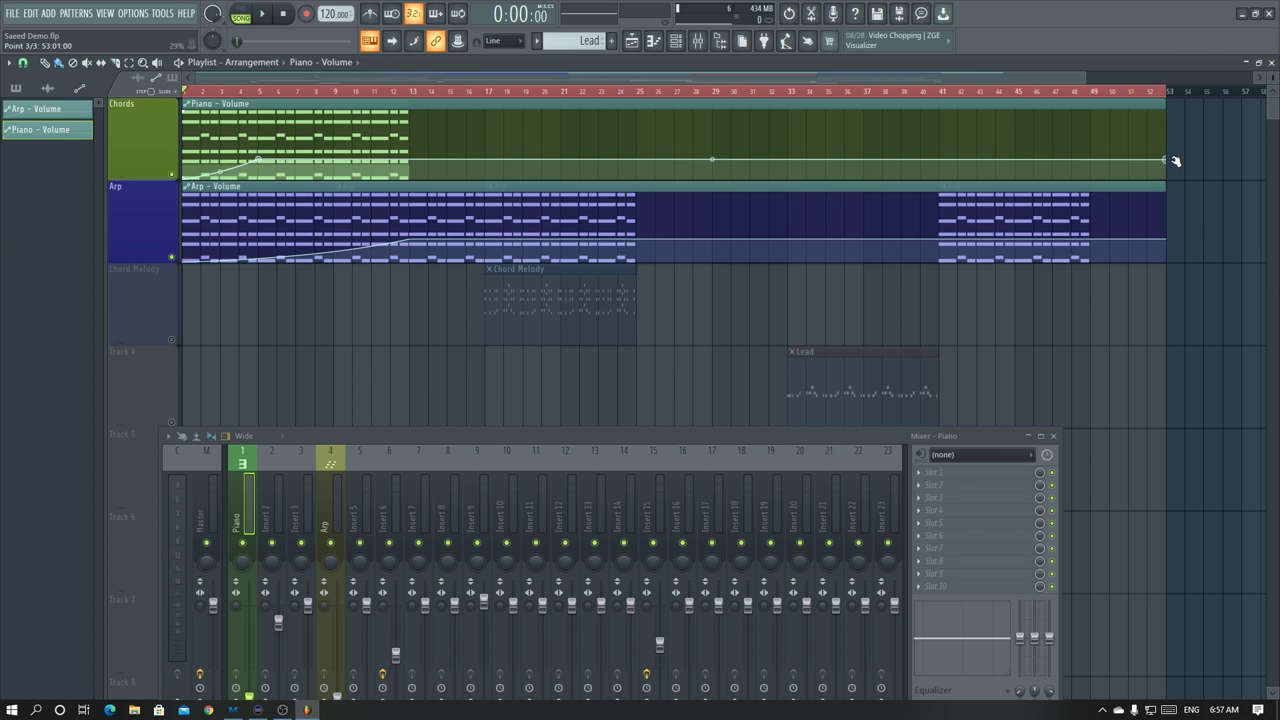
left_click_drag(1177, 160, 1177, 159)
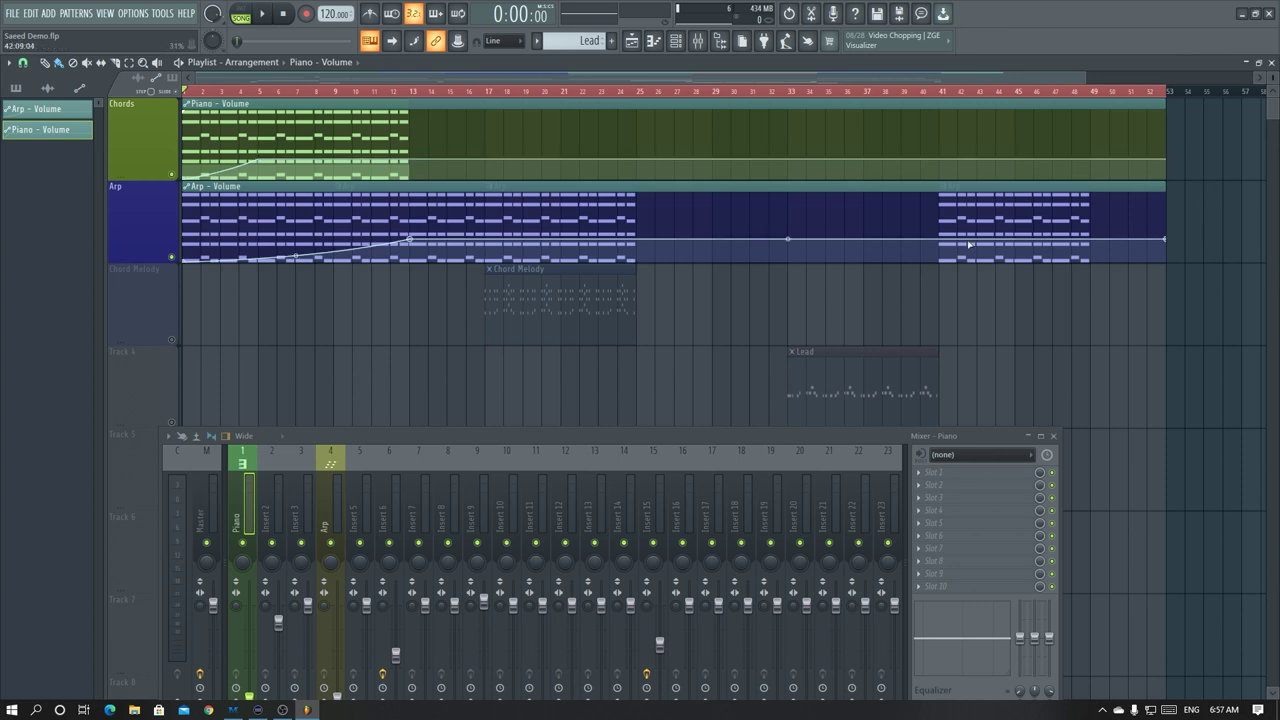
Unmute all playlist tracks and play the arrangement from the start with the mixer in view
left_click_drag(510, 441, 526, 273)
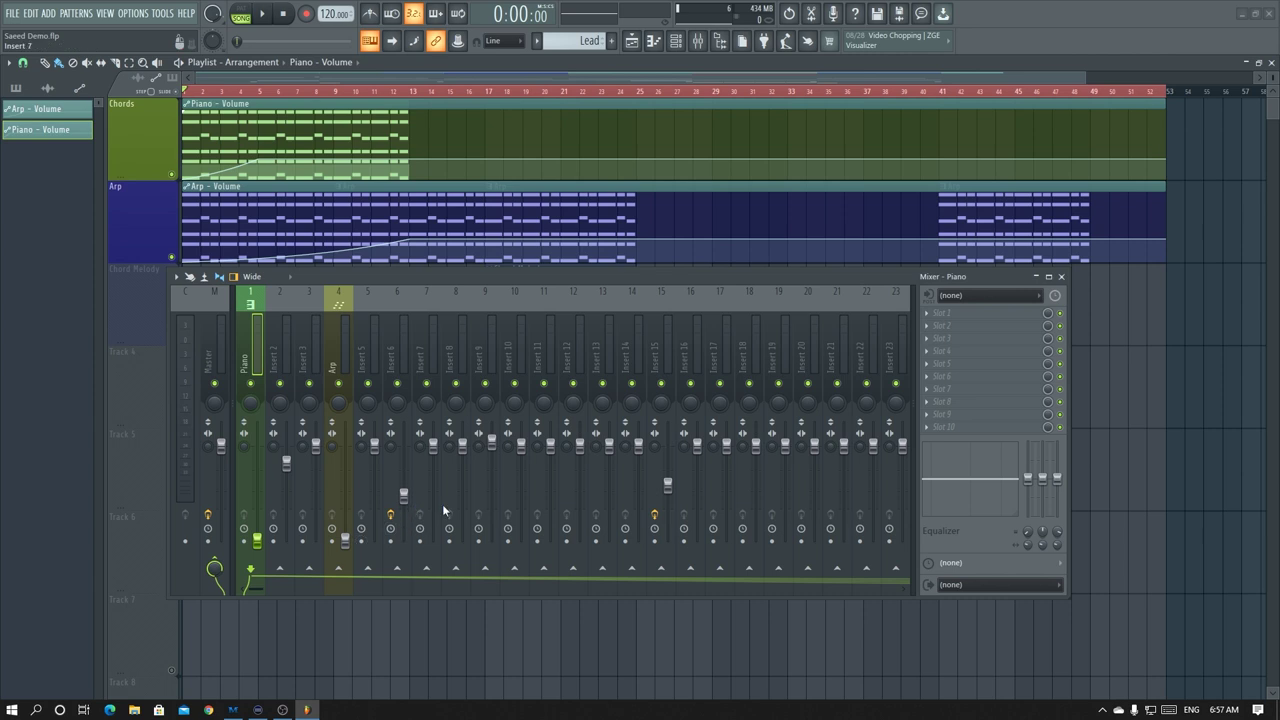
right_click(173, 175)
right_click(173, 175)
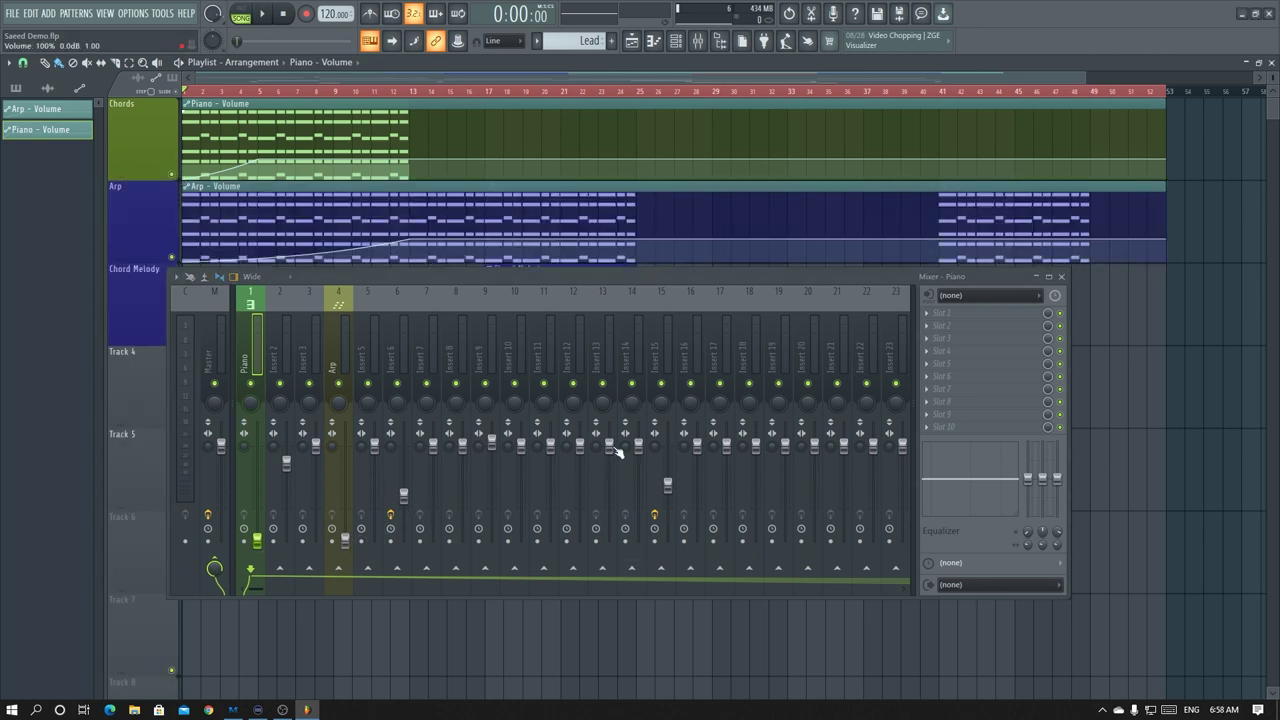
key("space")
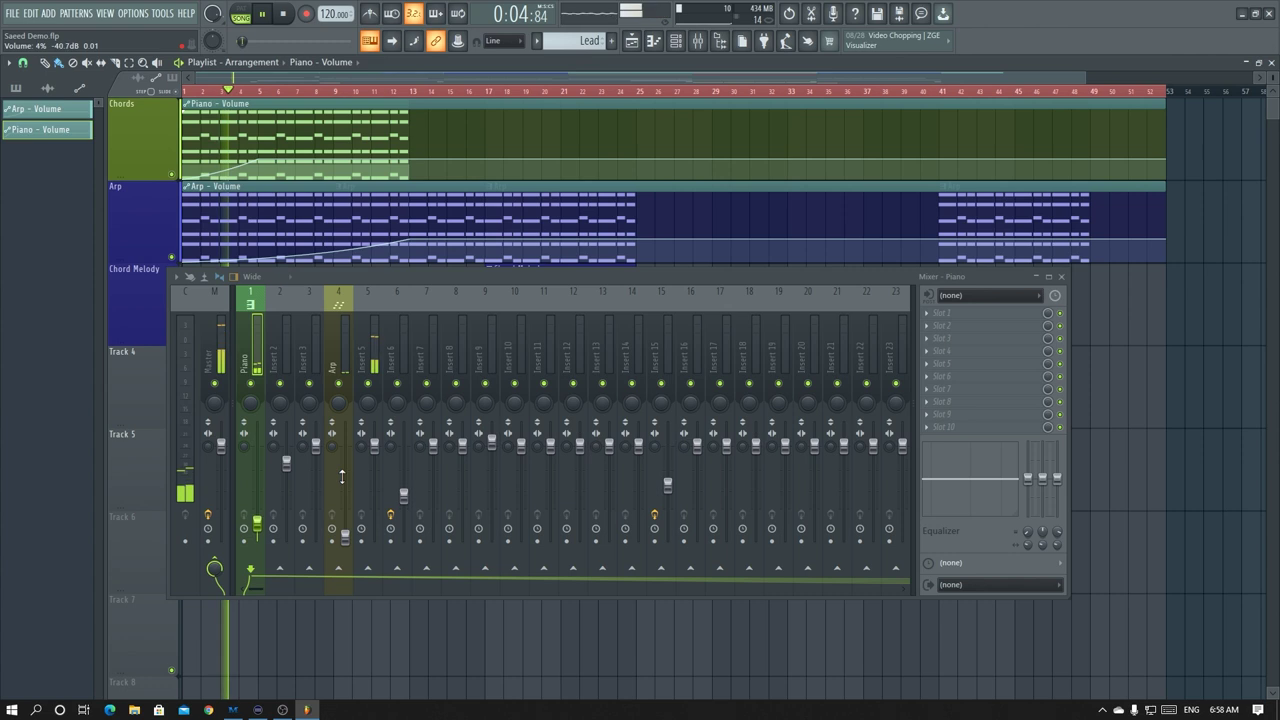
left_click_drag(461, 280, 477, 344)
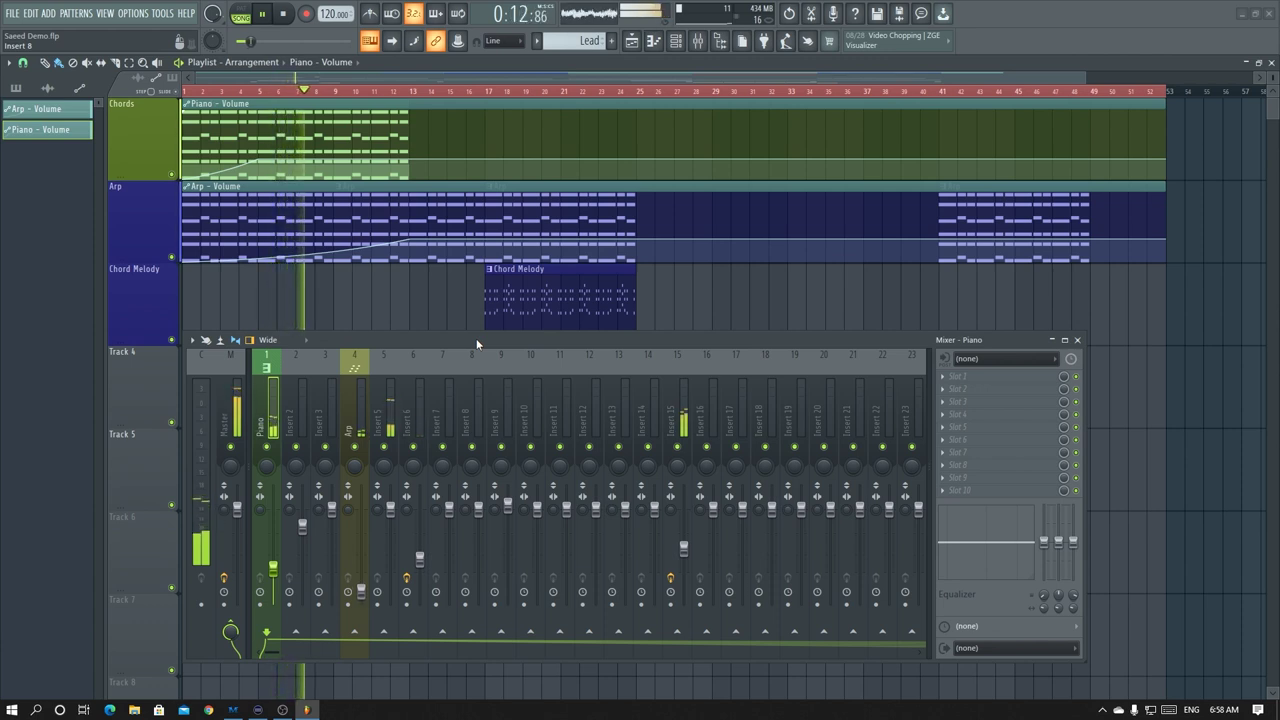
left_click_drag(476, 343, 476, 313)
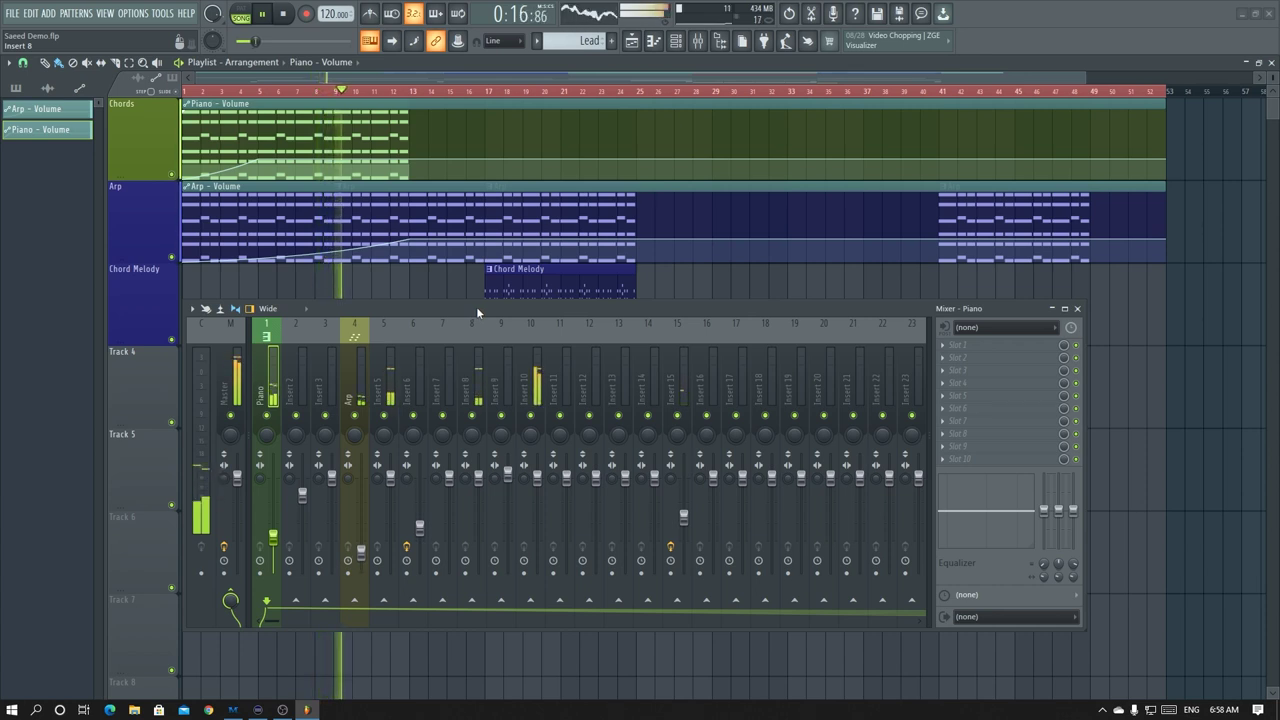
Slightly lower the volume faders of mixer inserts 10 and 5 during playback and stop the song
left_click_drag(537, 478, 537, 488)
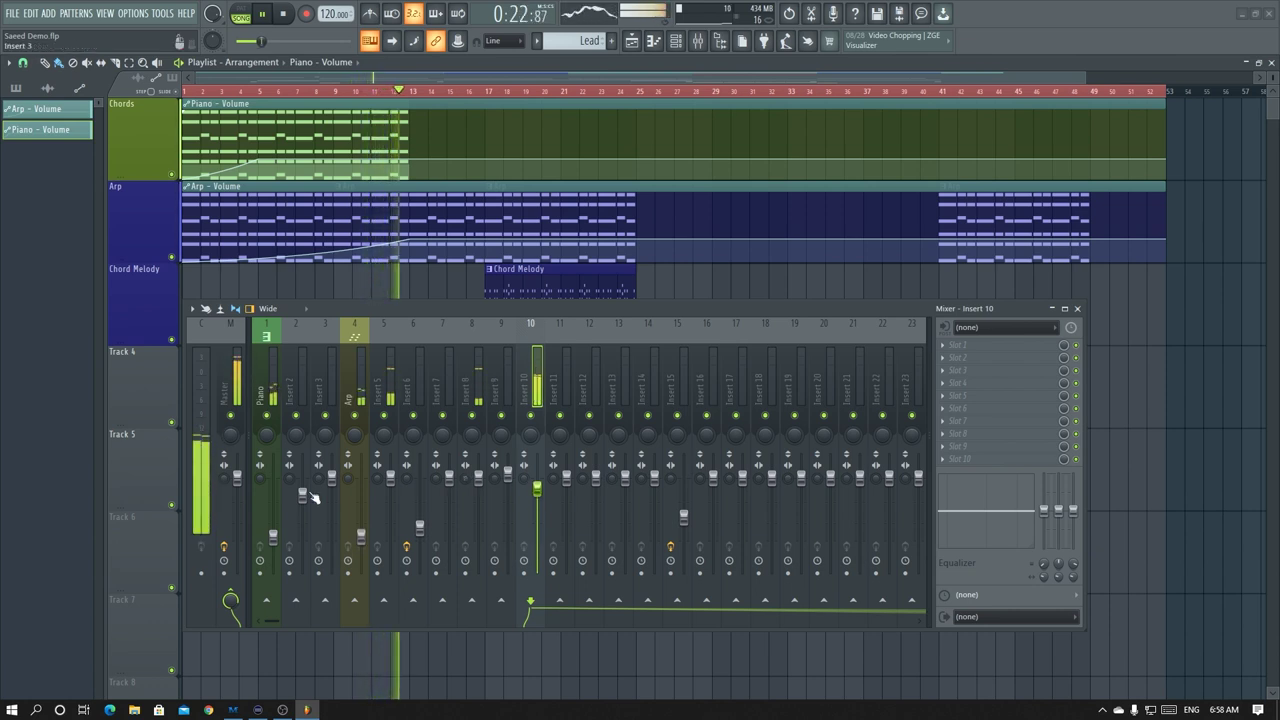
left_click_drag(390, 478, 390, 494)
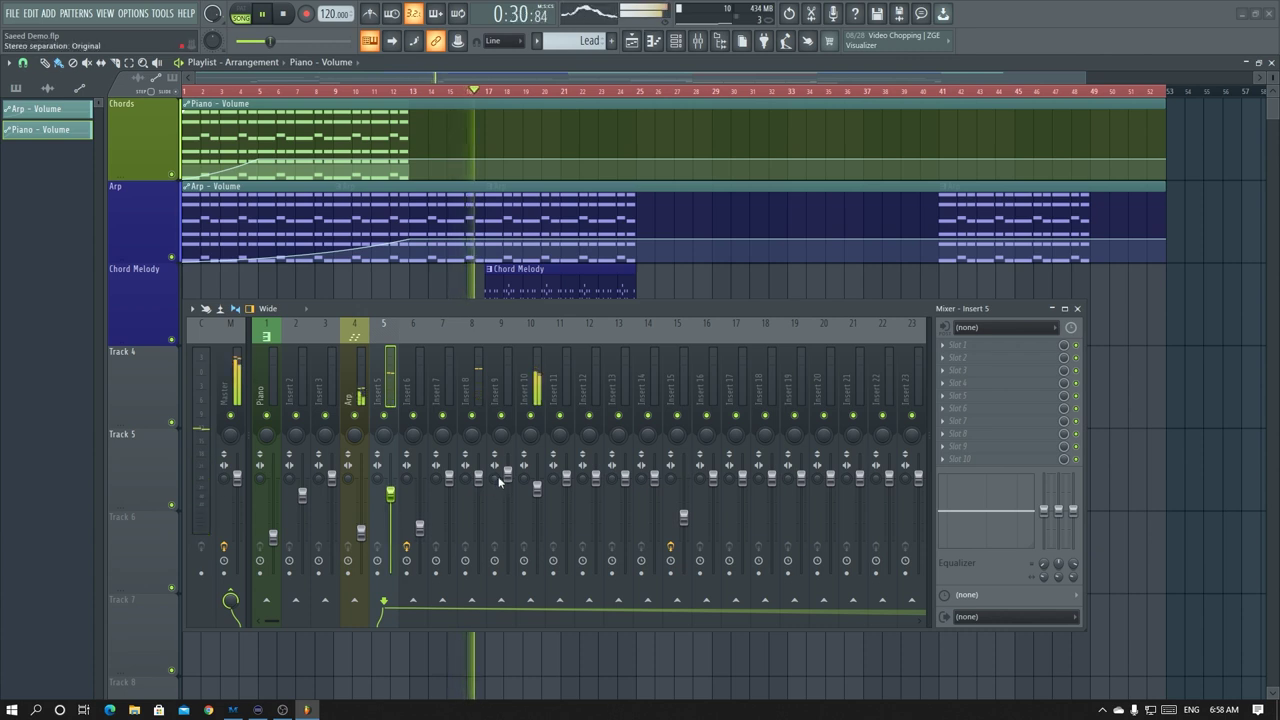
key("space")
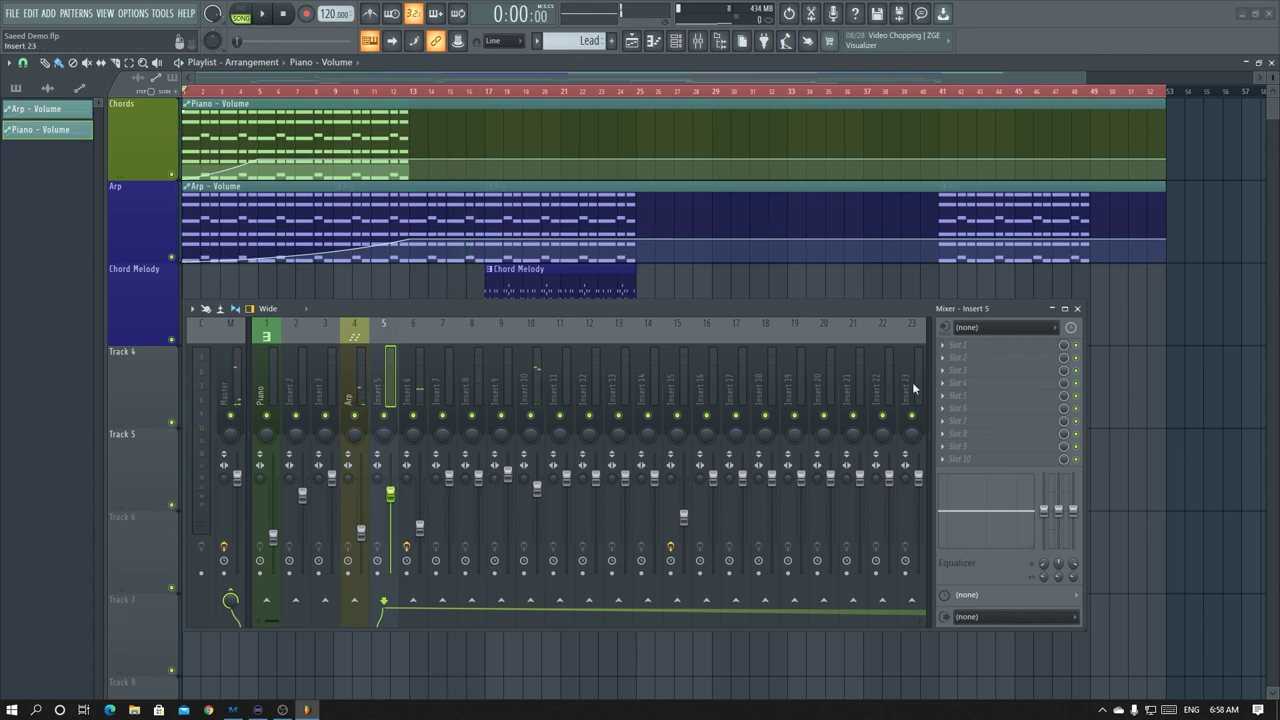
Close the mixer, solo Track 10 and briefly play its pattern to identify the sound
left_click(1076, 309)
scroll(423, 390, "down", 3)
scroll(423, 390, "down", 4)
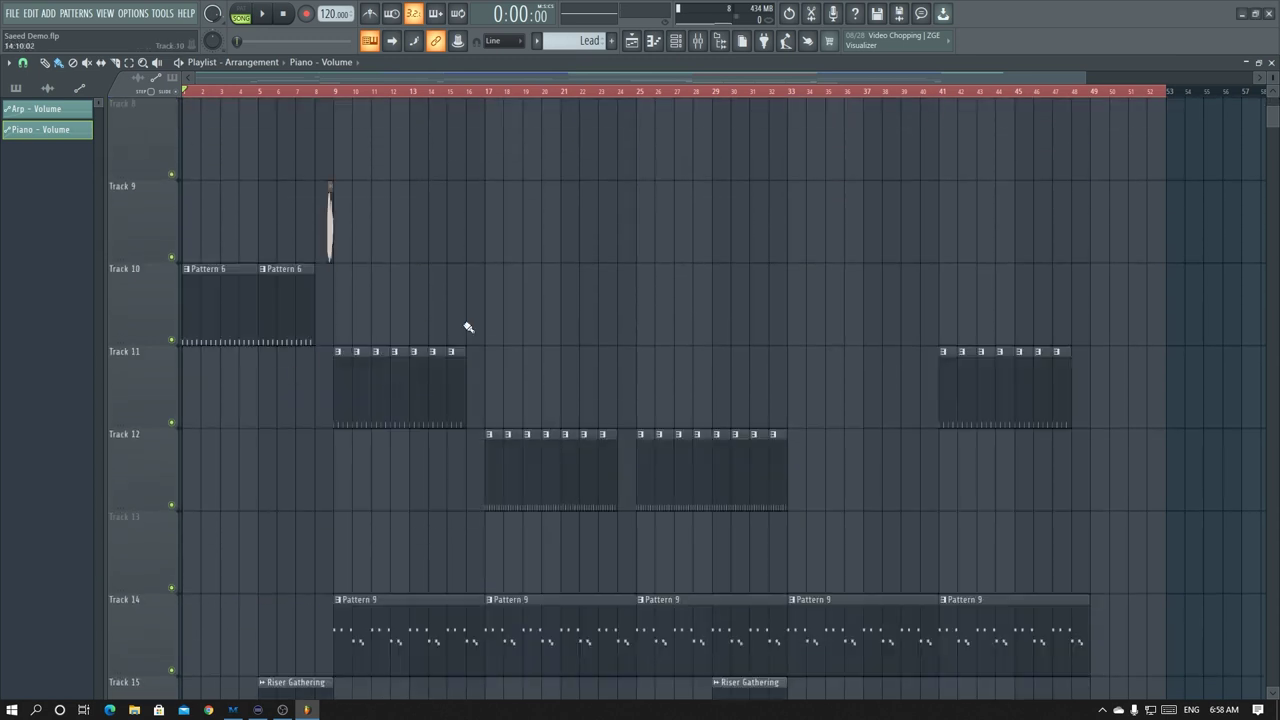
key("space")
right_click(172, 341)
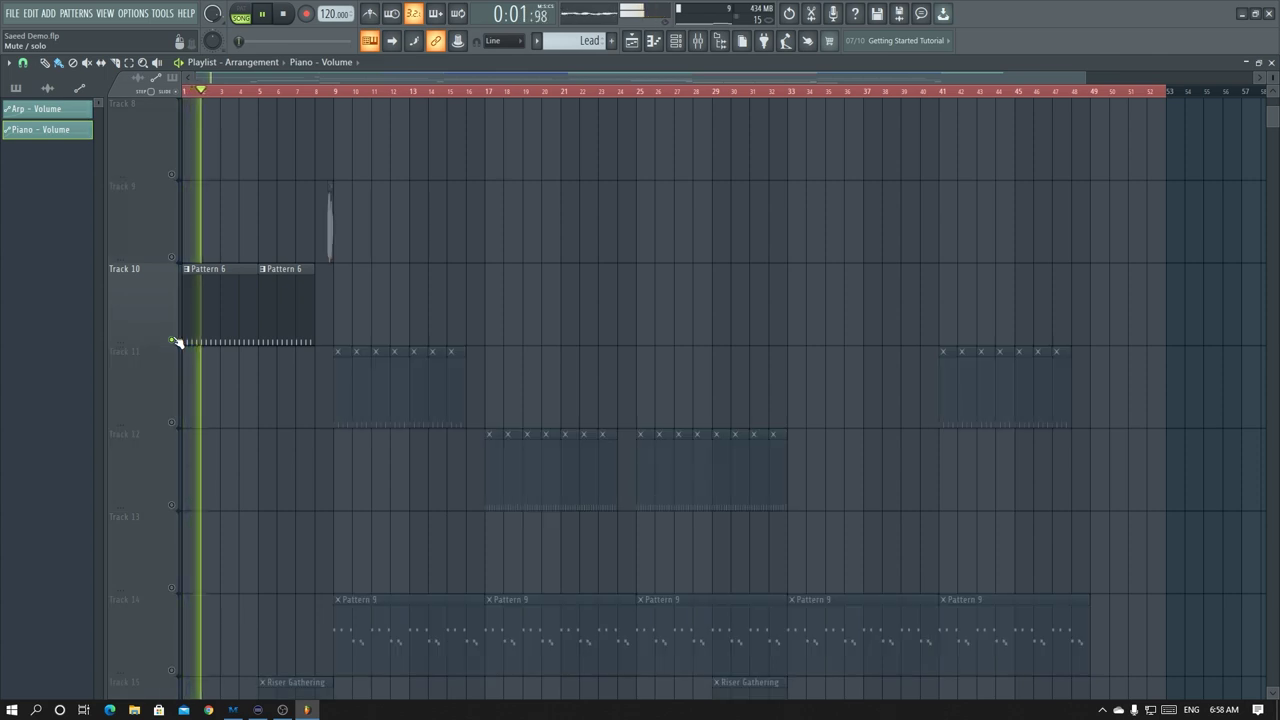
key("space")
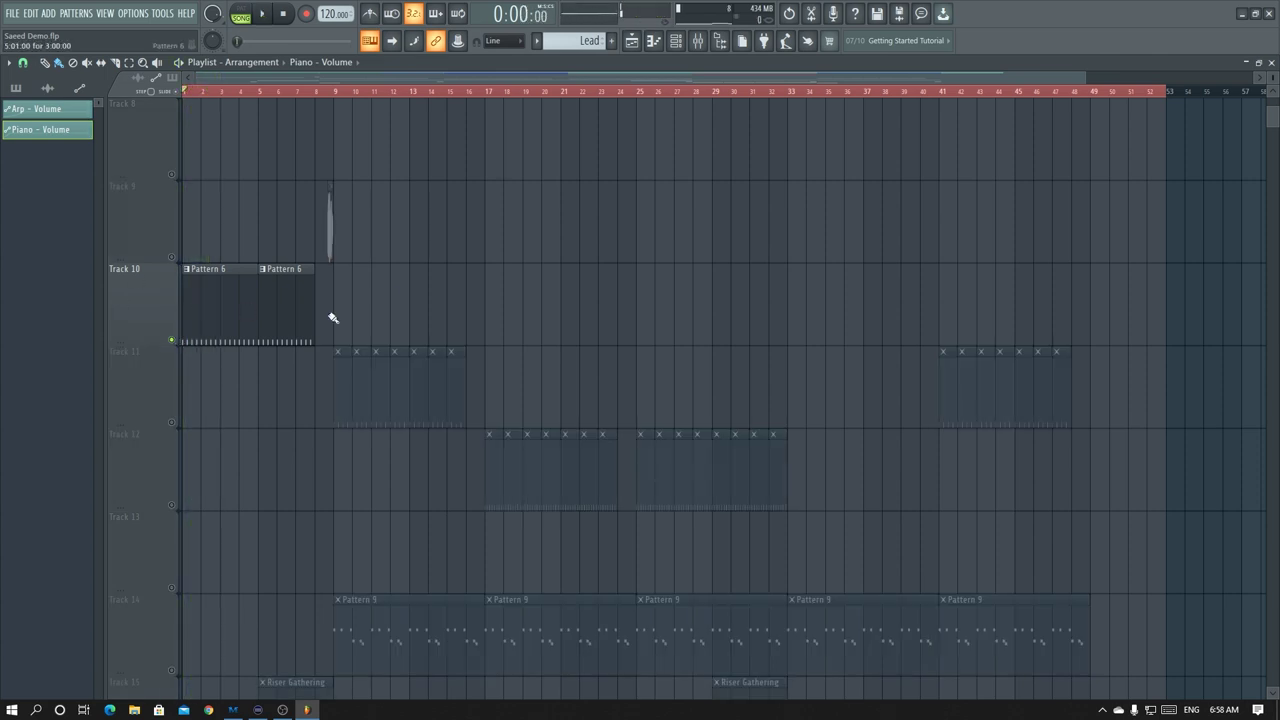
Name Track 10 with the Kick preset, including its color and icon
right_click(150, 265)
left_click(200, 267)
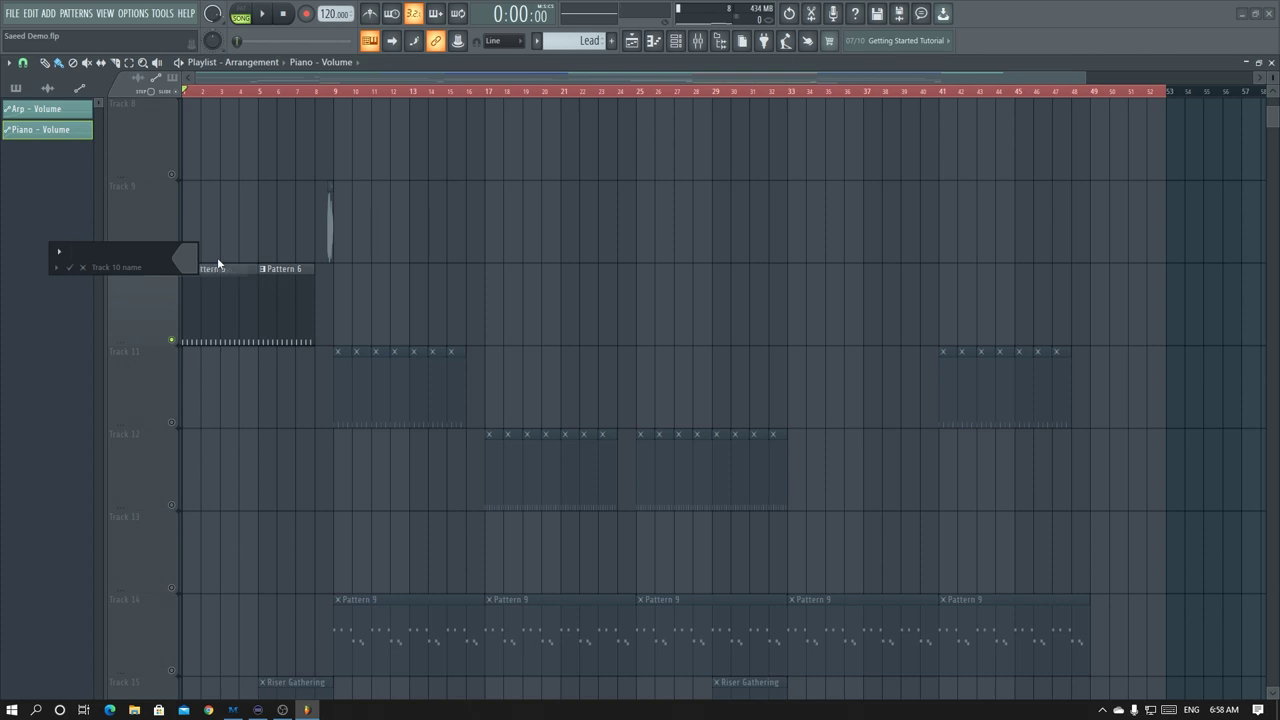
left_click(56, 267)
left_click(225, 319)
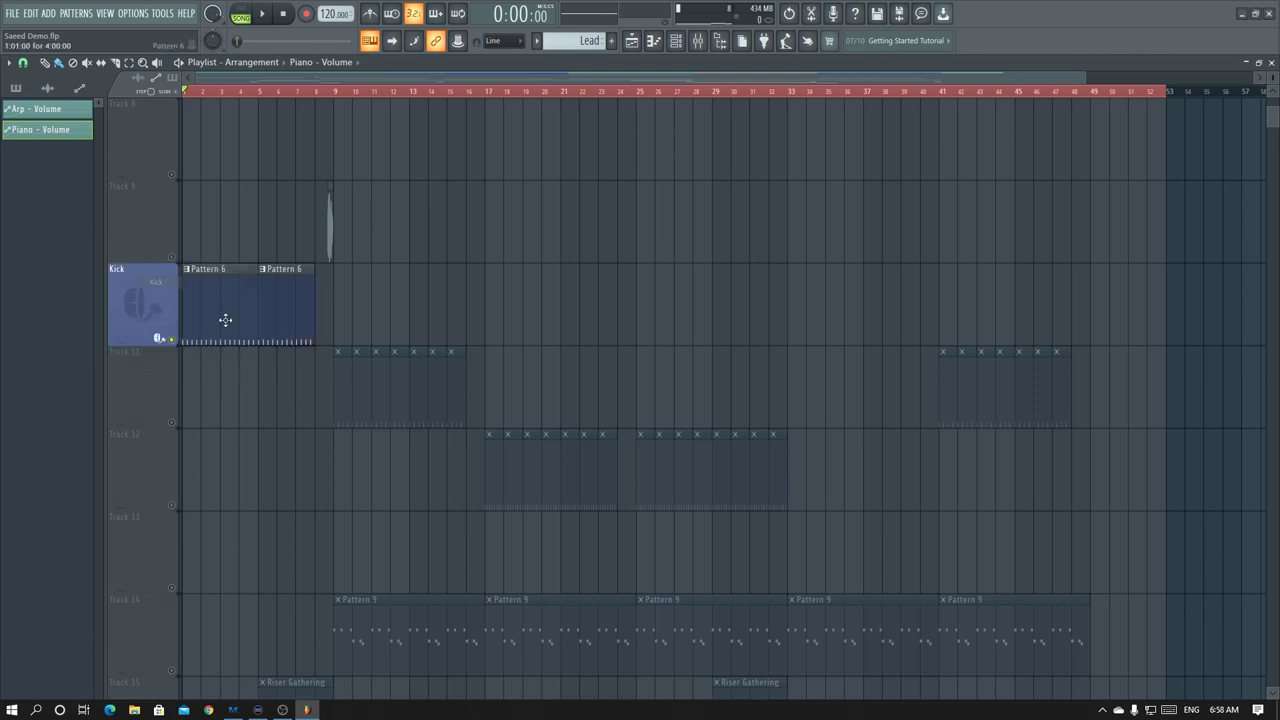
Rename and color Pattern 6 with the Kick preset
left_click(189, 272)
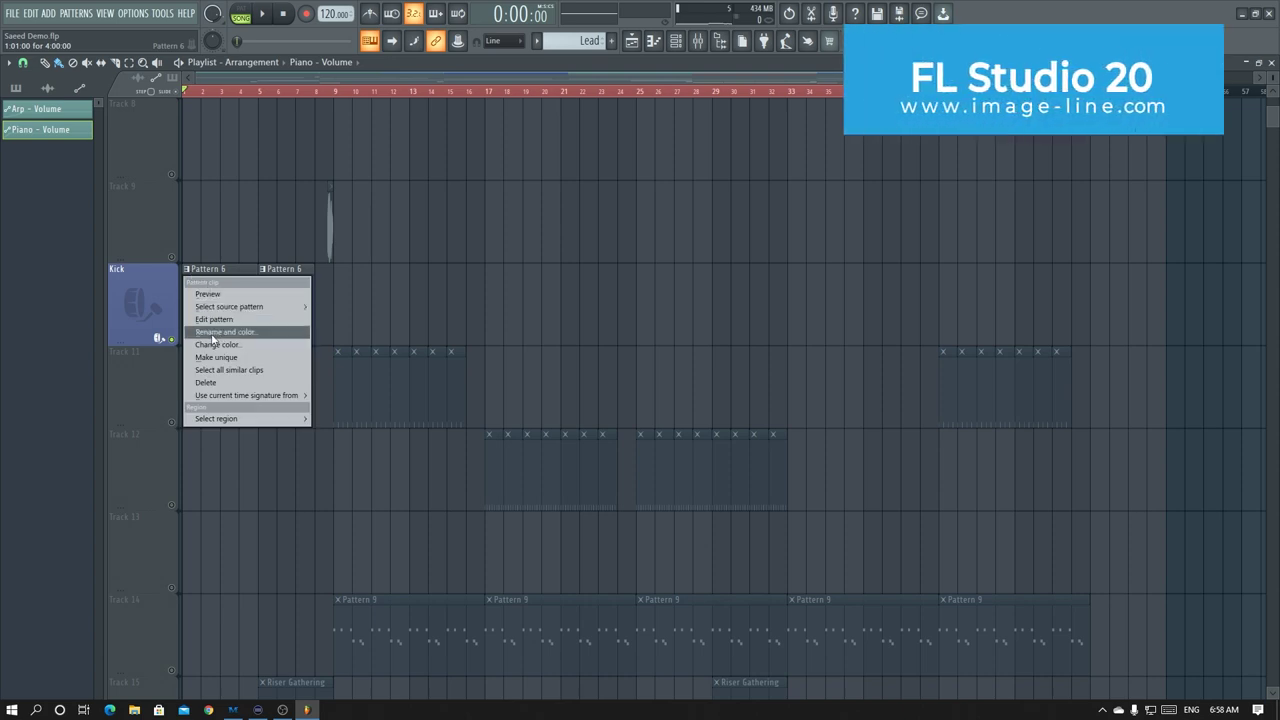
left_click(228, 328)
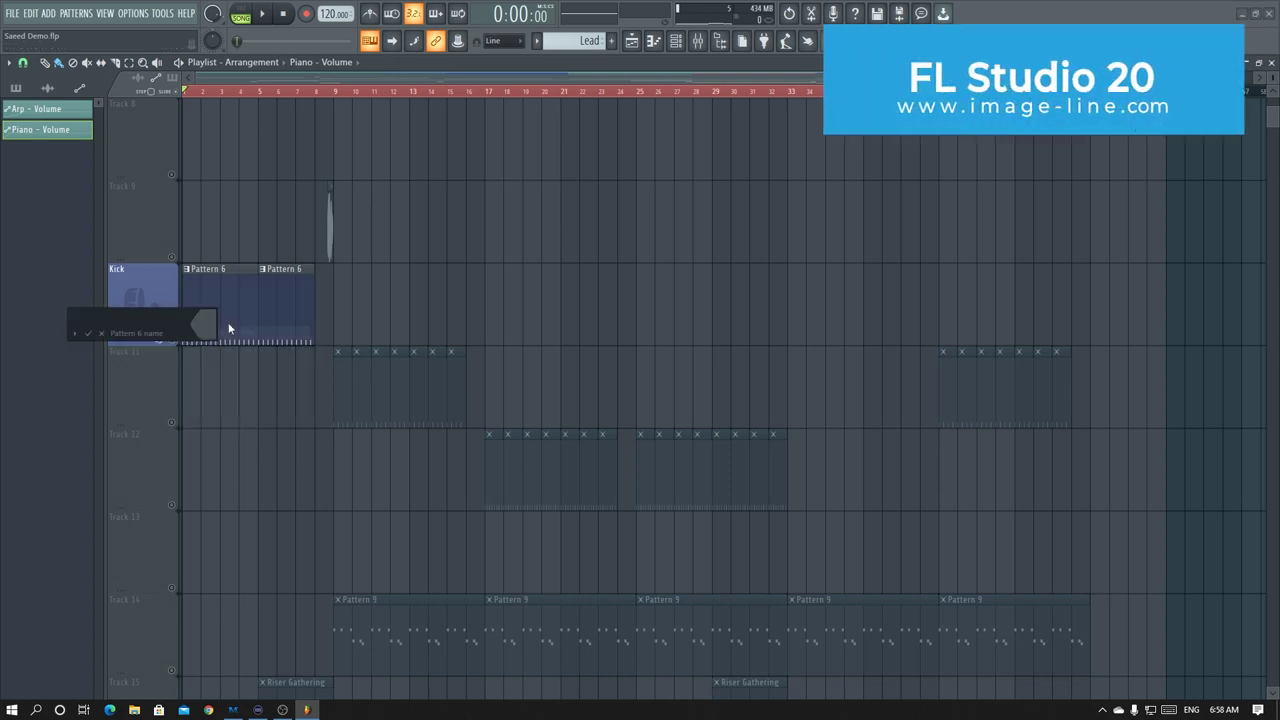
left_click(74, 336)
left_click(222, 388)
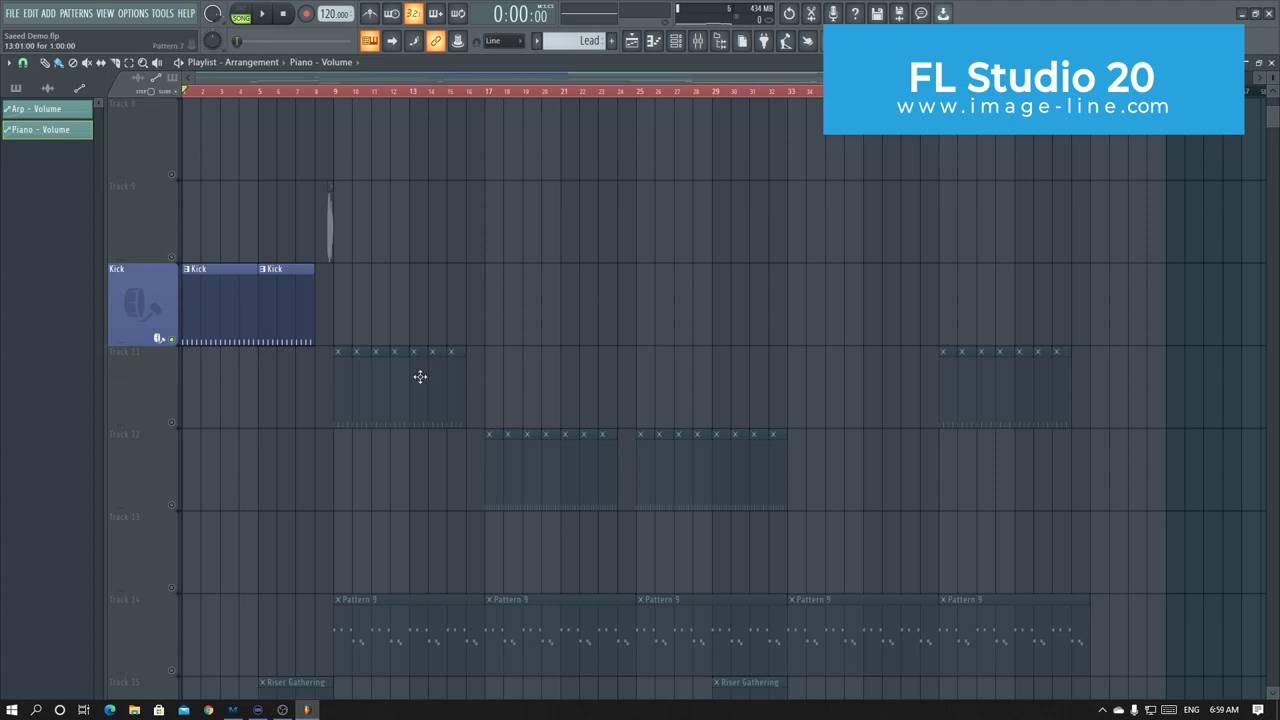
Show the mixer and the Channel rack together, placing the rack above the mixer so its channels are readable
scroll(420, 376, "down", 3)
scroll(420, 376, "up", 3)
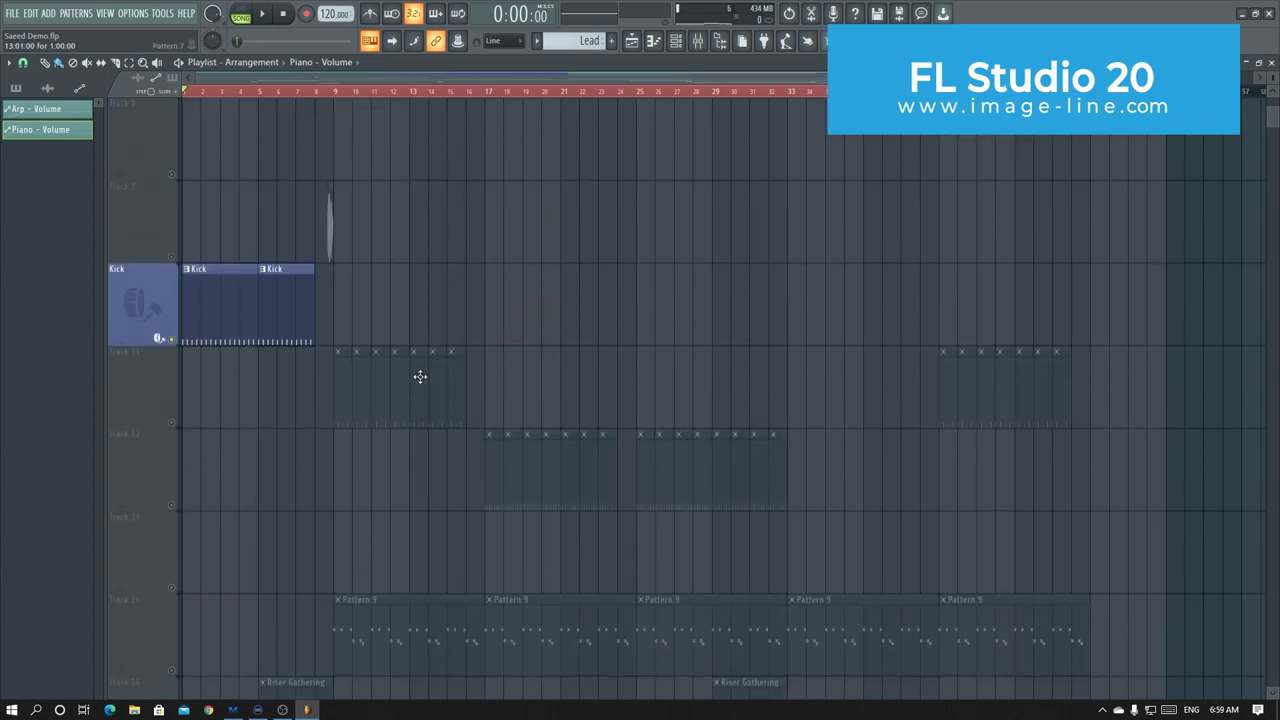
left_click(698, 44)
left_click(676, 41)
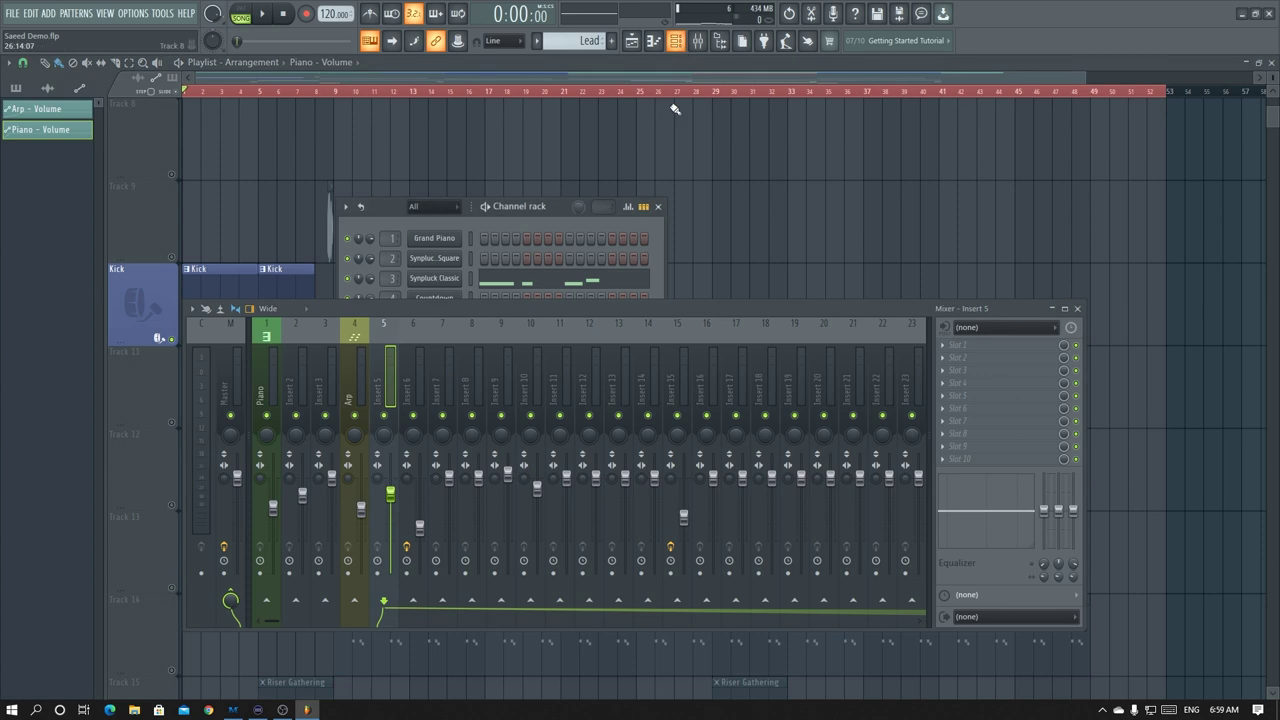
left_click_drag(527, 205, 527, 115)
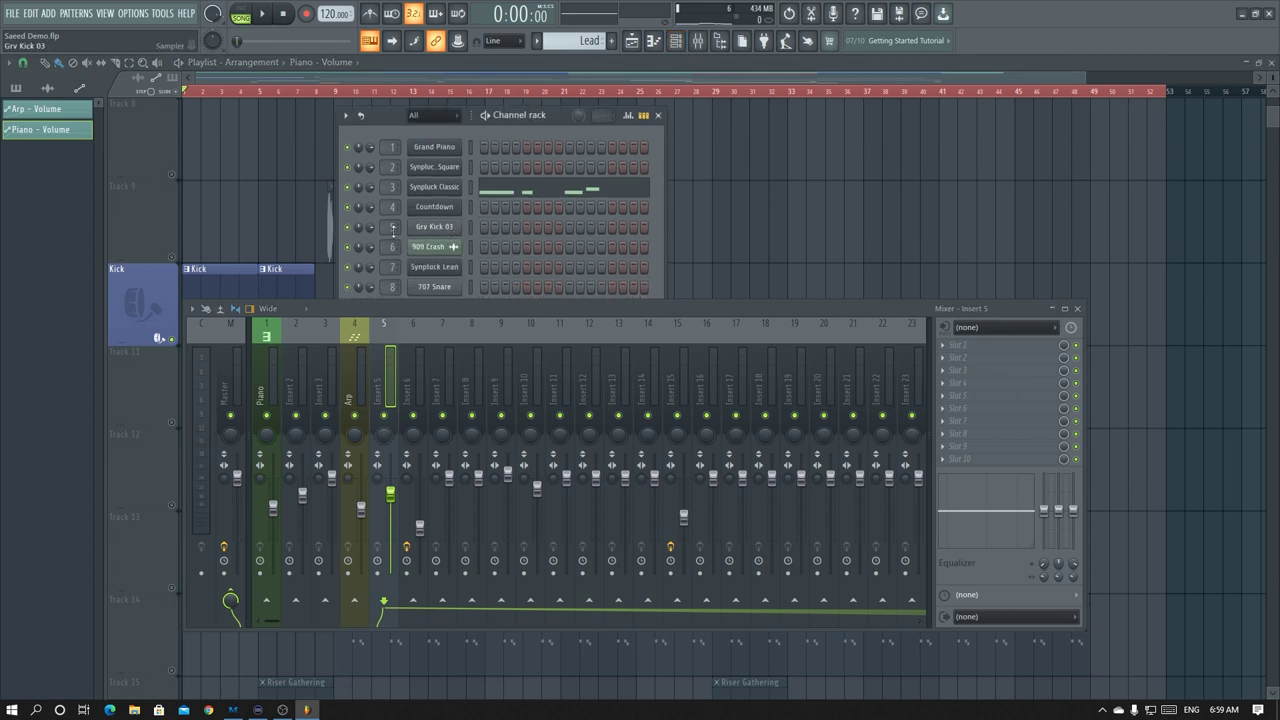
Name mixer insert 5 with the Kick preset, including its color and icon
right_click(397, 372)
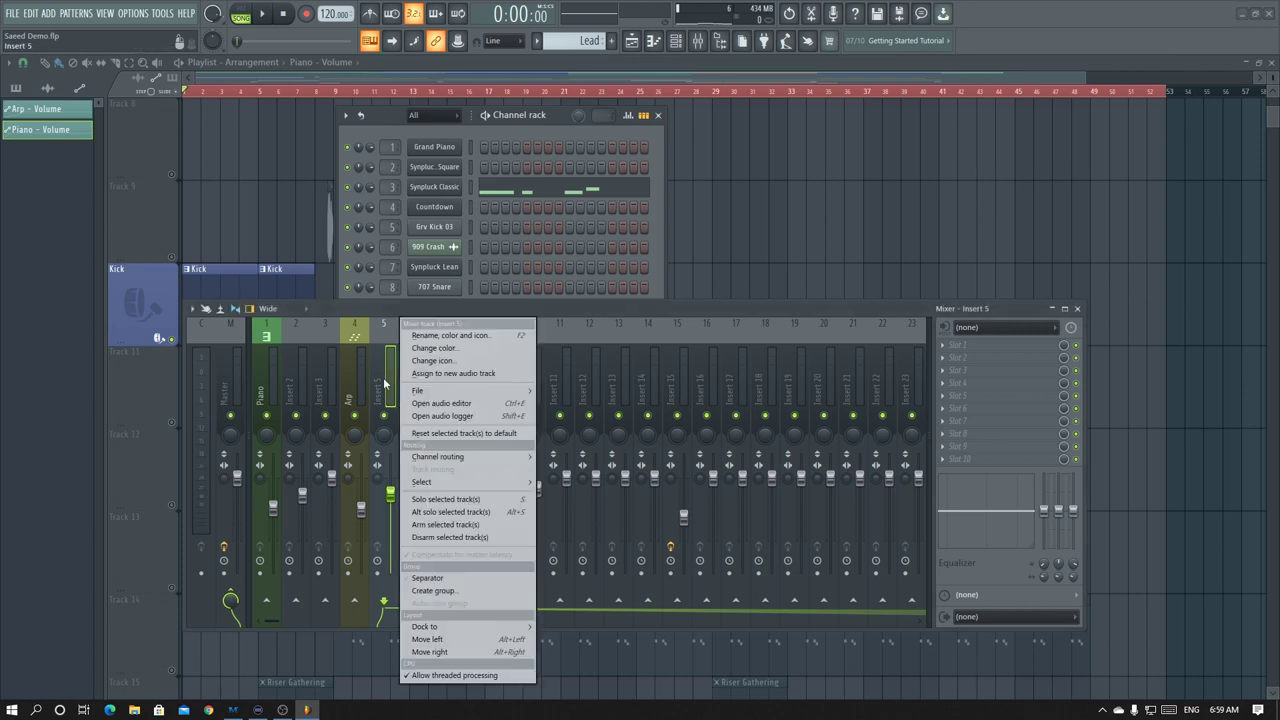
left_click(434, 336)
left_click(296, 331)
left_click(313, 346)
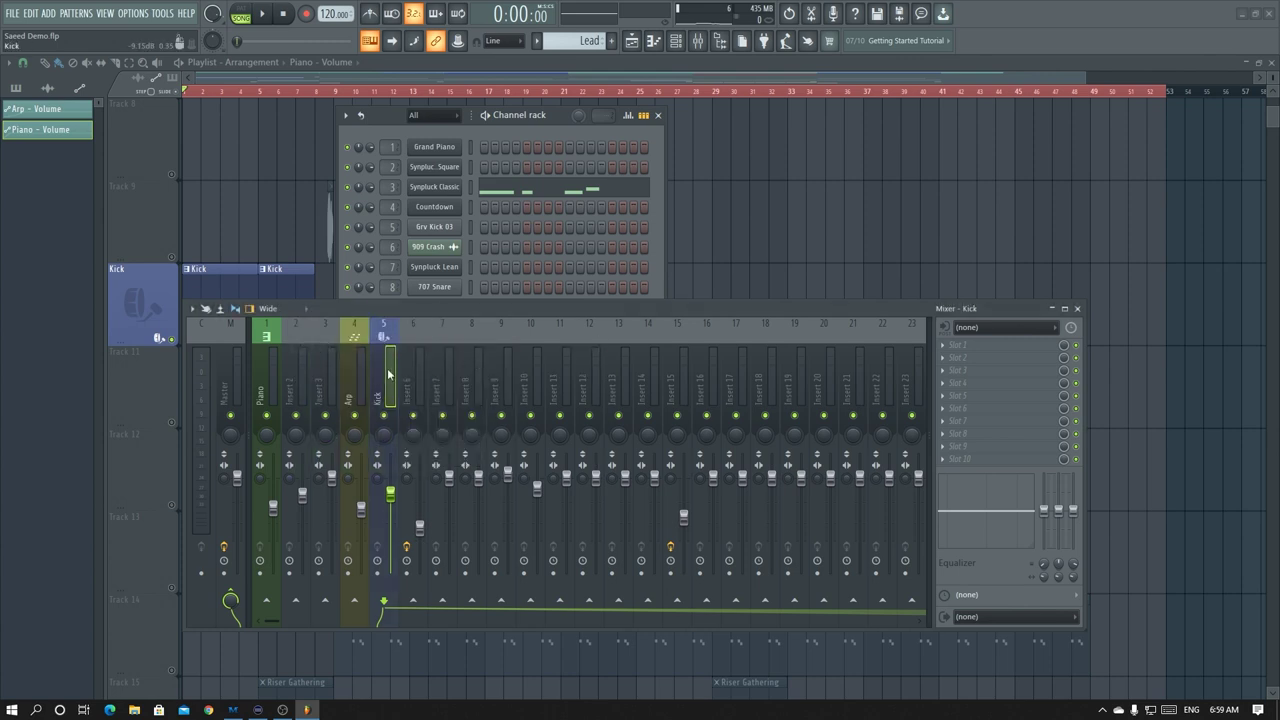
Load Fruity Parametric EQ 2 into effect slot 1 of the Kick insert and arrange its window above the mixer
left_click(952, 349)
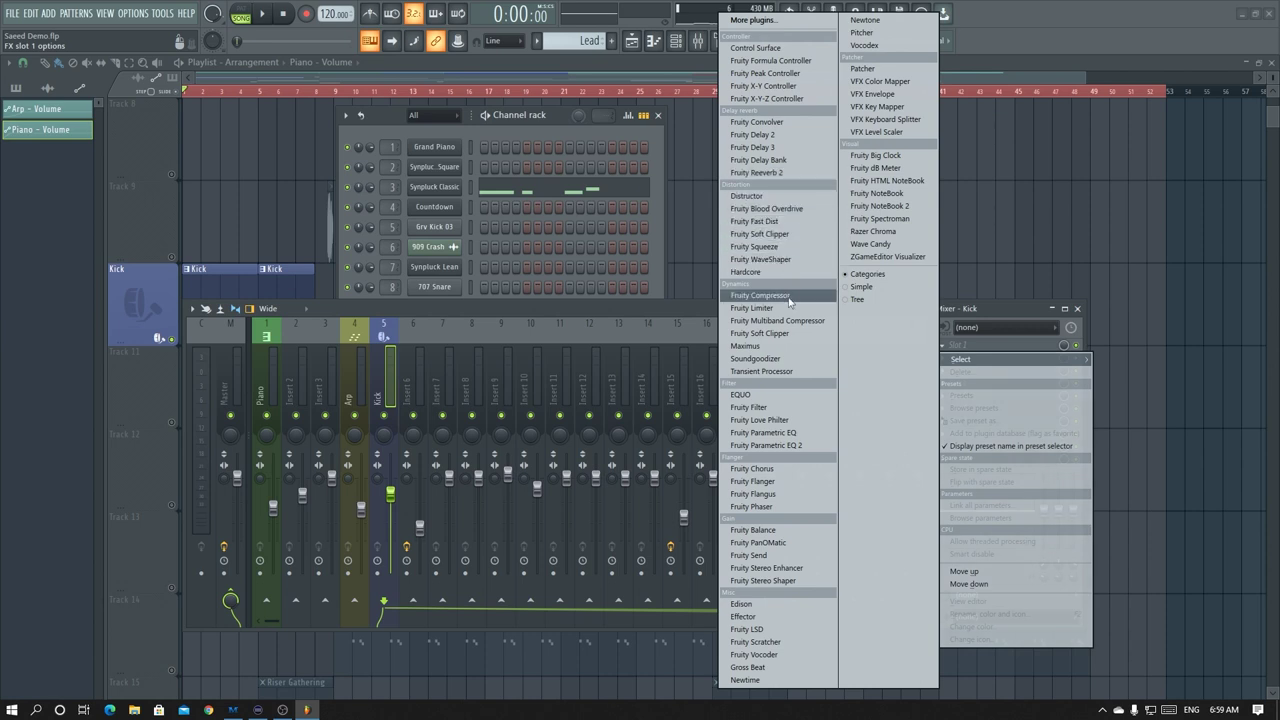
left_click(789, 446)
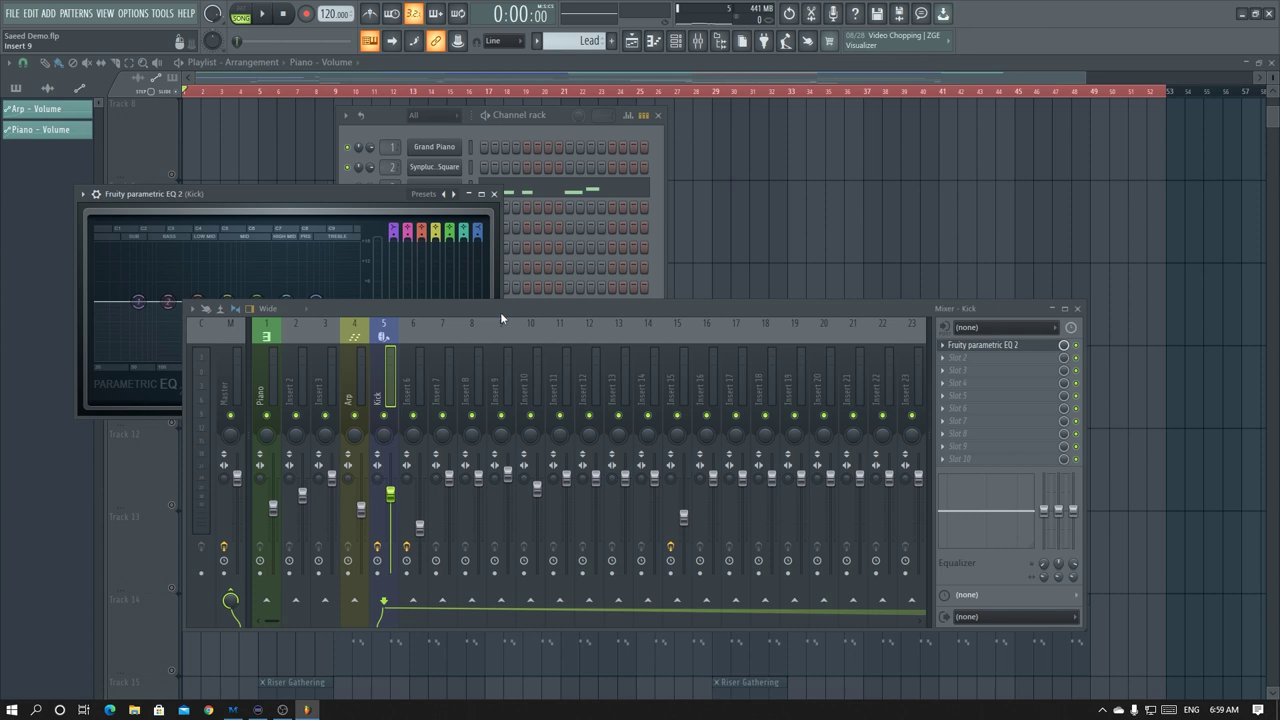
left_click_drag(500, 312, 501, 390)
left_click_drag(375, 196, 660, 147)
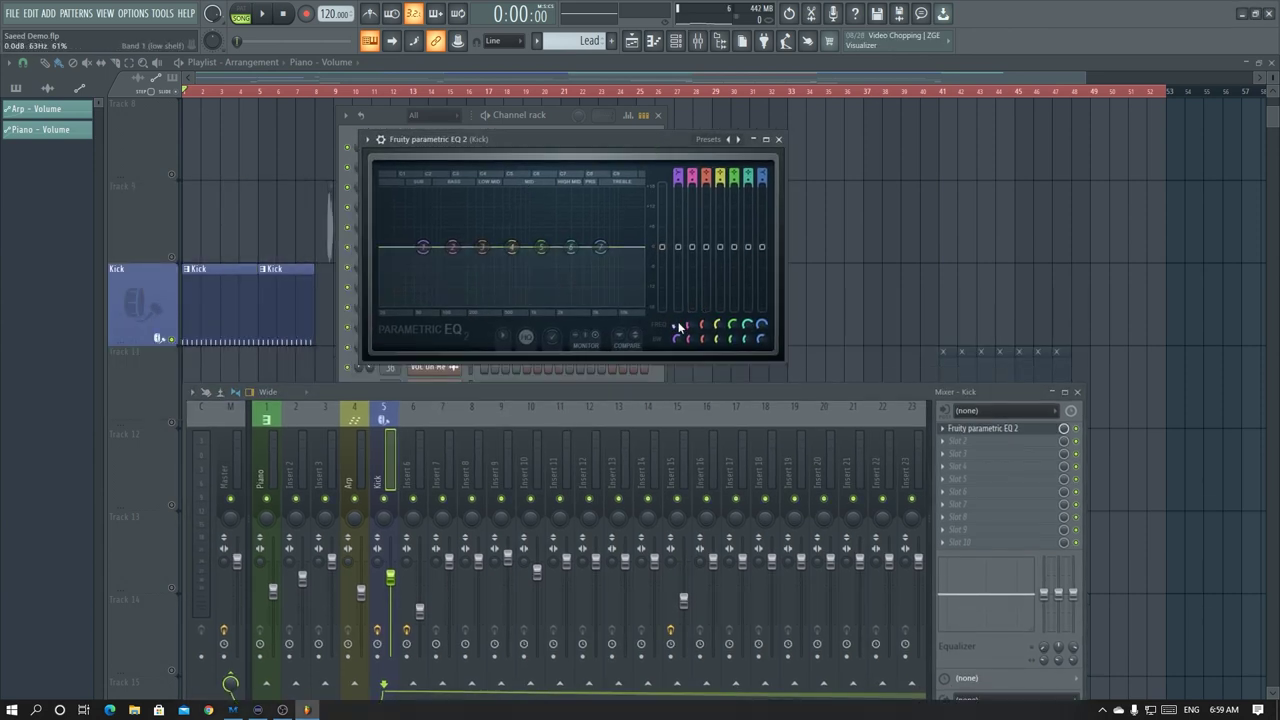
Apply the 40Hz cut preset to the Kick insert's EQ and try moving the high-pass band's frequency
left_click(368, 140)
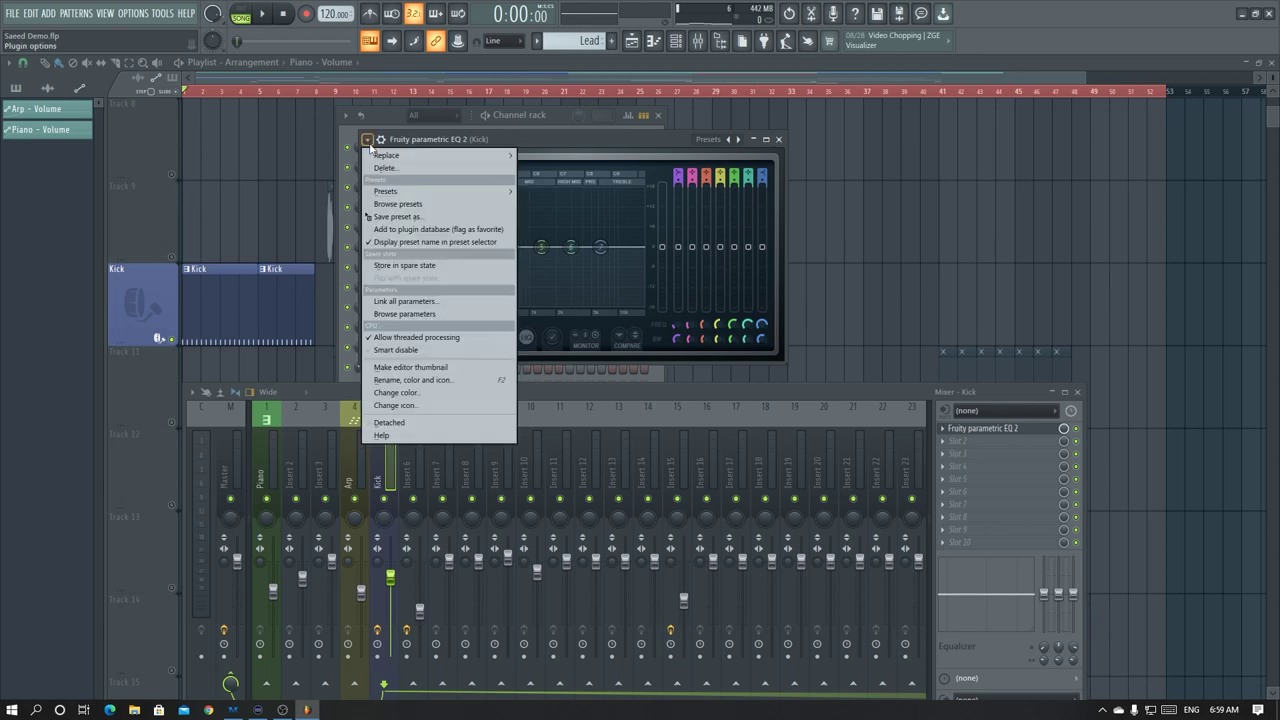
mouse_move(388, 191)
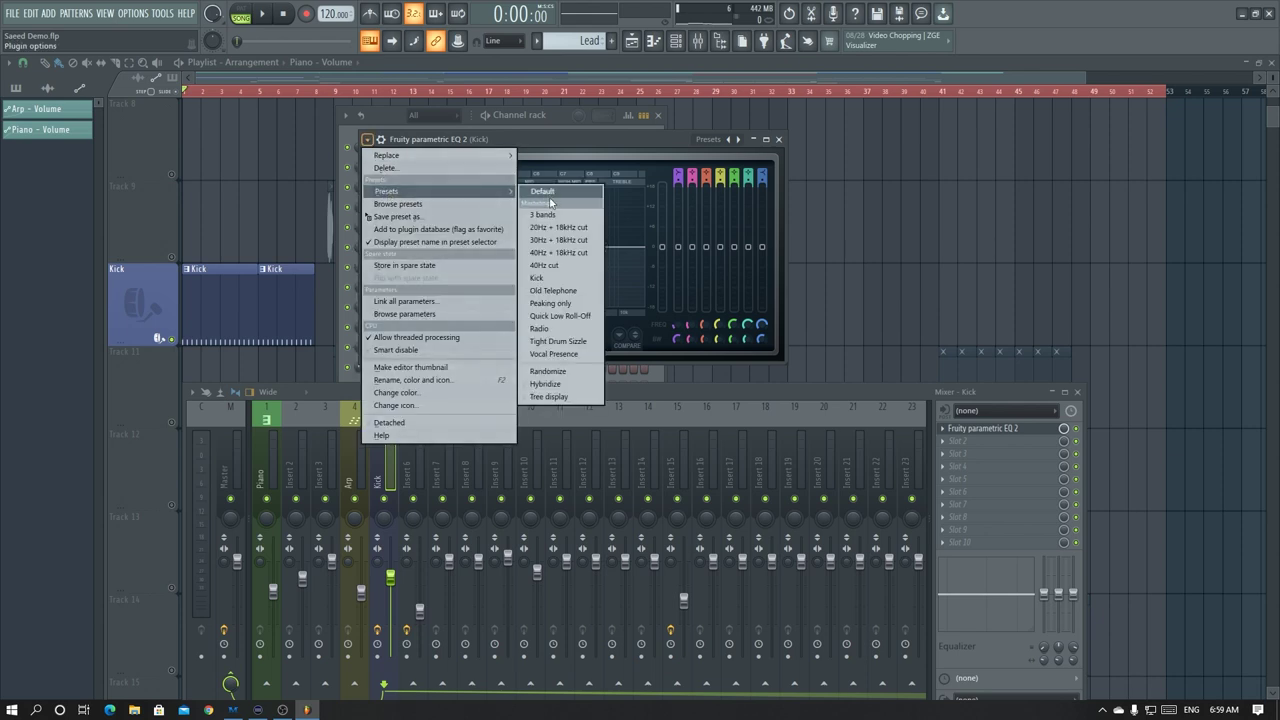
left_click(553, 268)
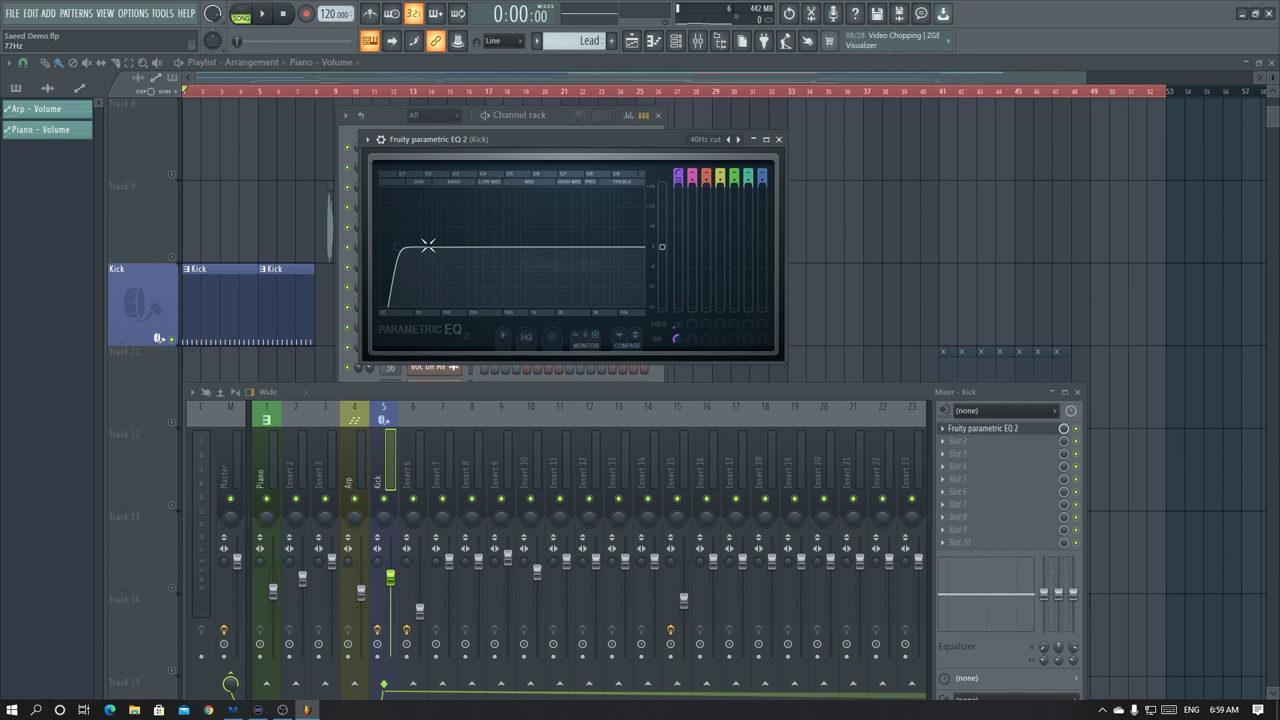
left_click_drag(421, 248, 478, 247)
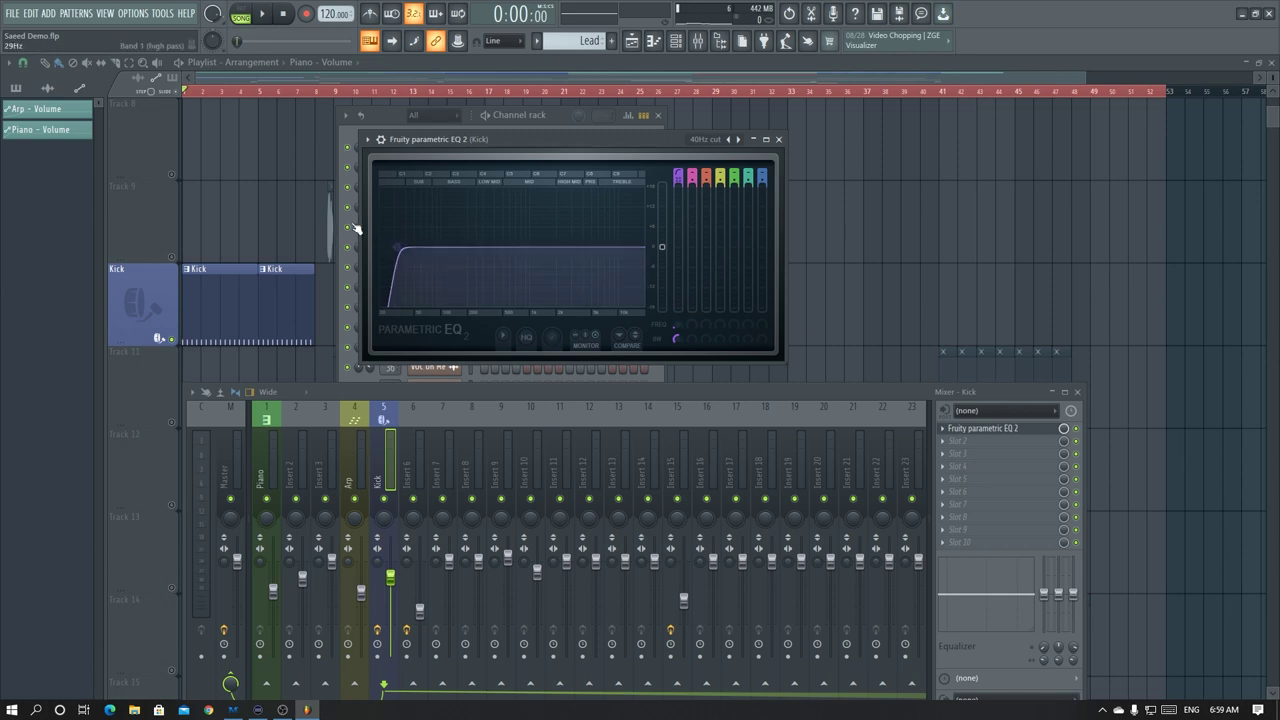
Raise the Kick EQ's band 1 high-pass frequency to about 14645 Hz and create an automation clip for that frequency
left_click_drag(400, 250, 454, 247)
left_click_drag(585, 247, 633, 247)
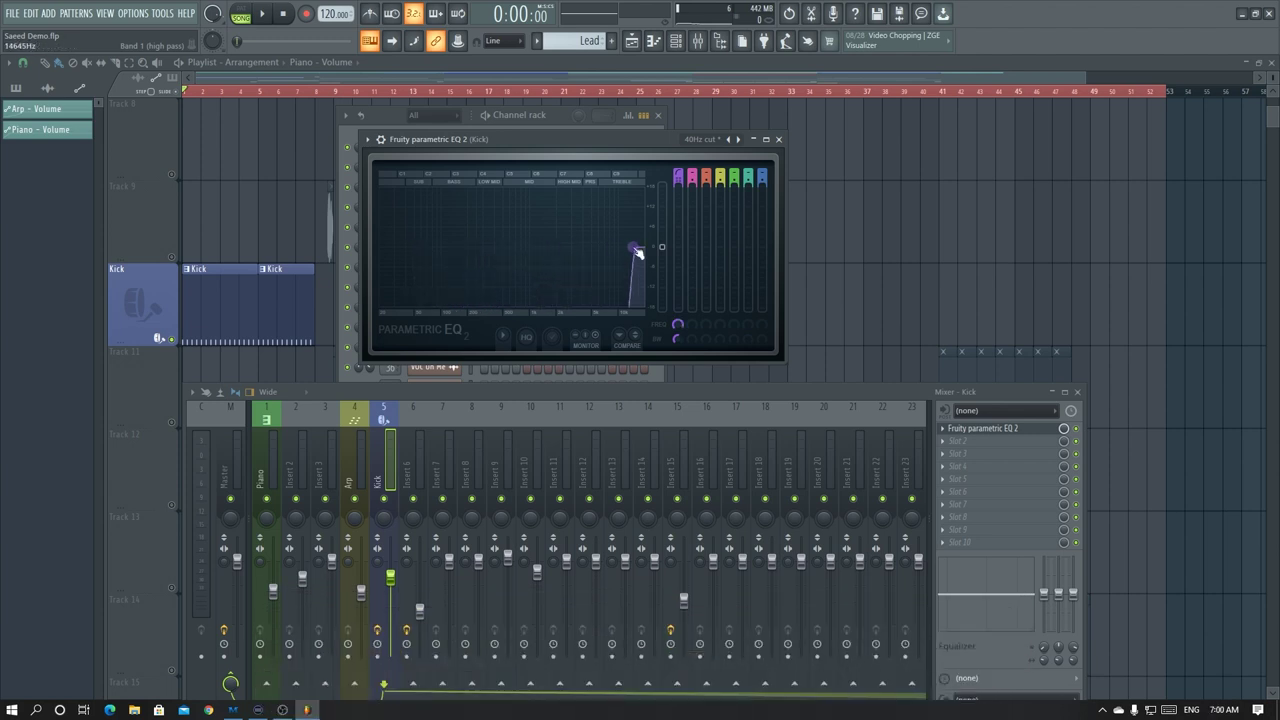
right_click(678, 325)
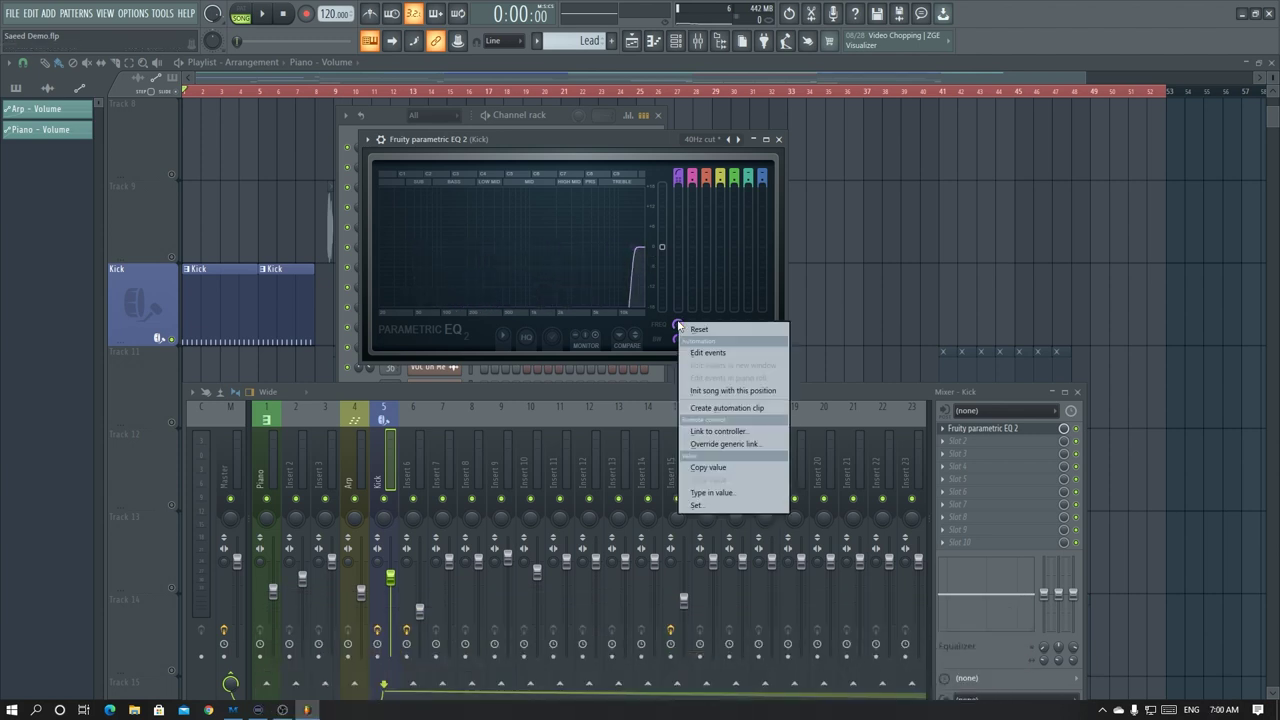
left_click(716, 410)
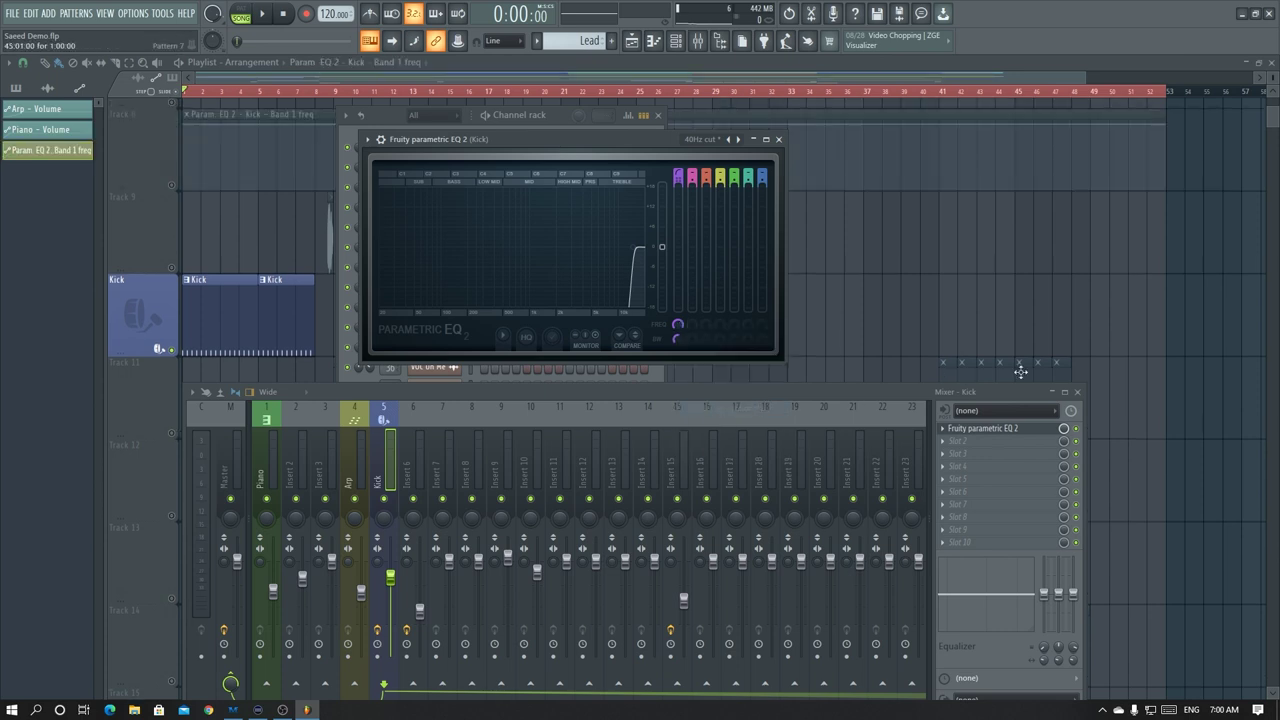
Close the EQ and the Channel rack, and move the band 1 frequency automation clip from track 8 onto the Kick track
left_click(779, 140)
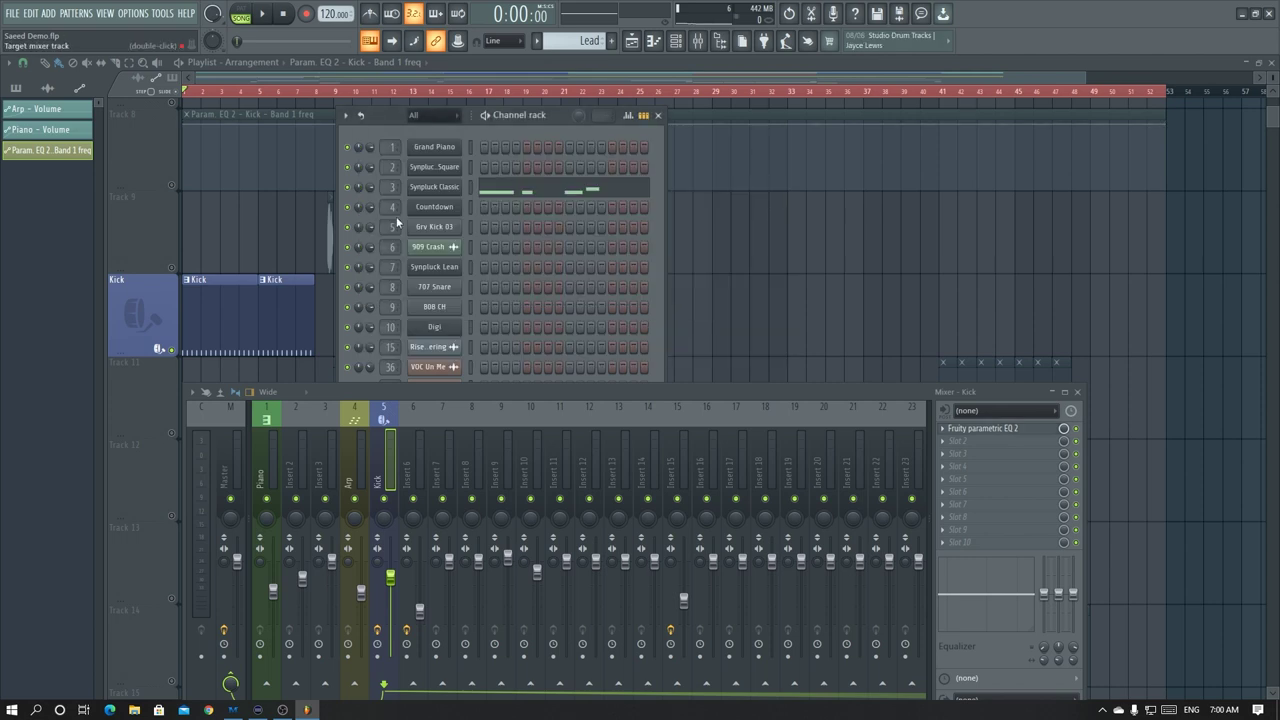
left_click(658, 115)
scroll(520, 234, "up", 3)
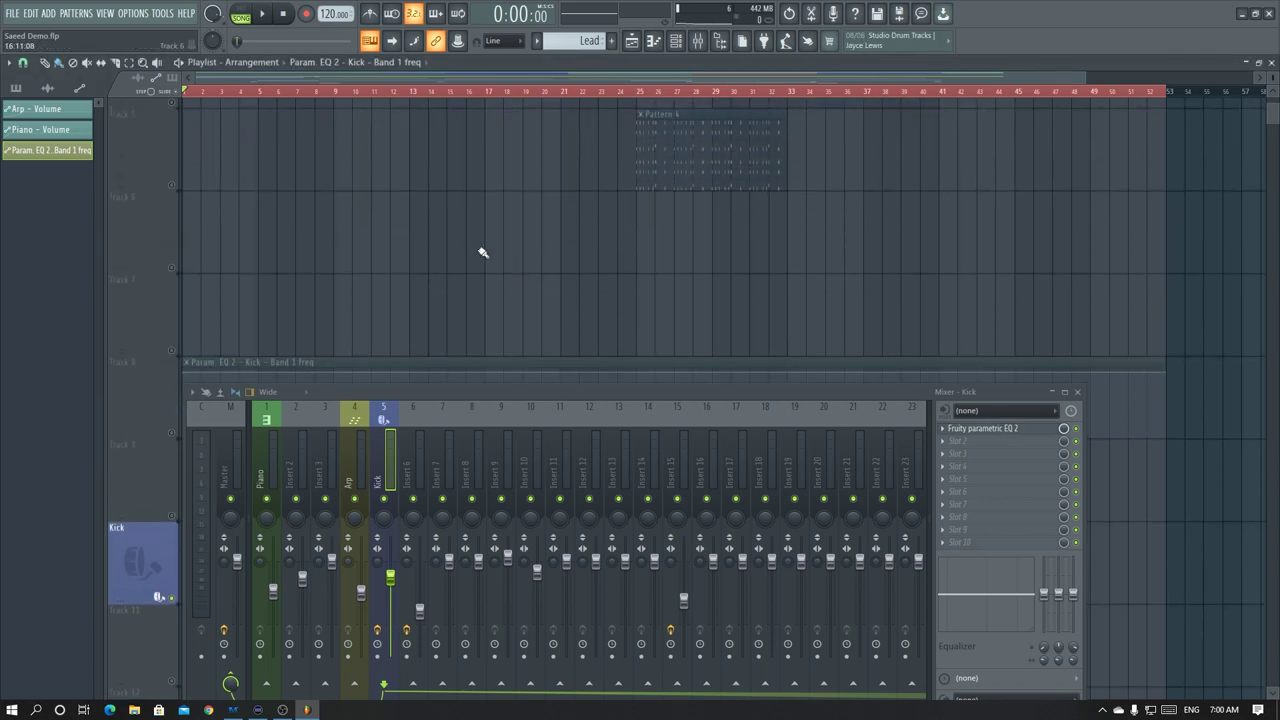
scroll(482, 253, "down", 3)
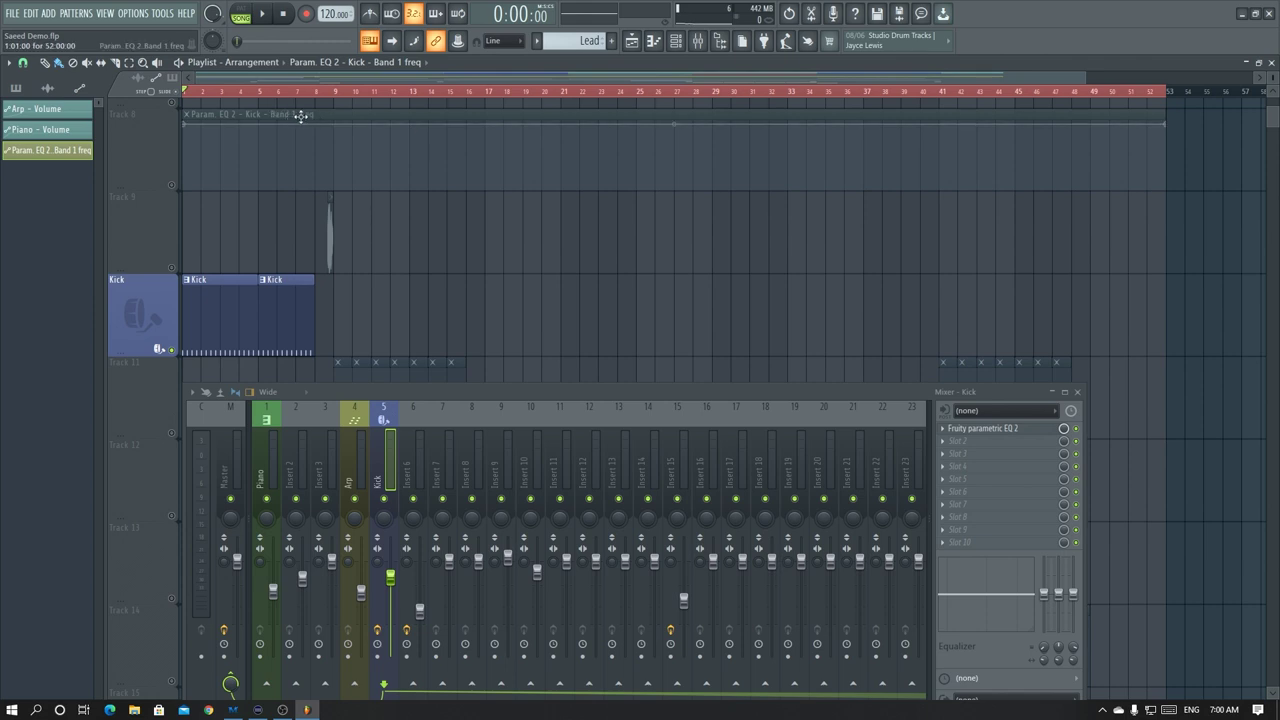
left_click_drag(341, 118, 333, 303)
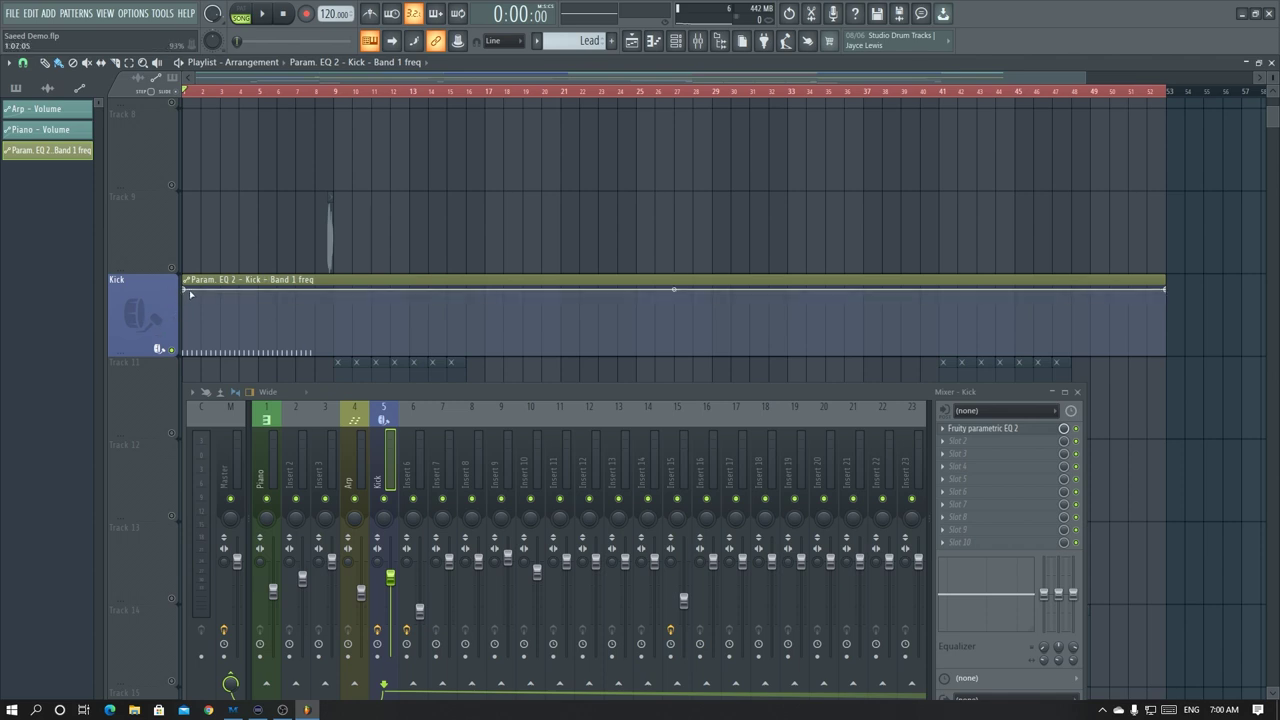
Shape the Kick frequency automation to start high, curve down to a low point at bar 8, and stay level to the end
left_click_drag(188, 290, 185, 282)
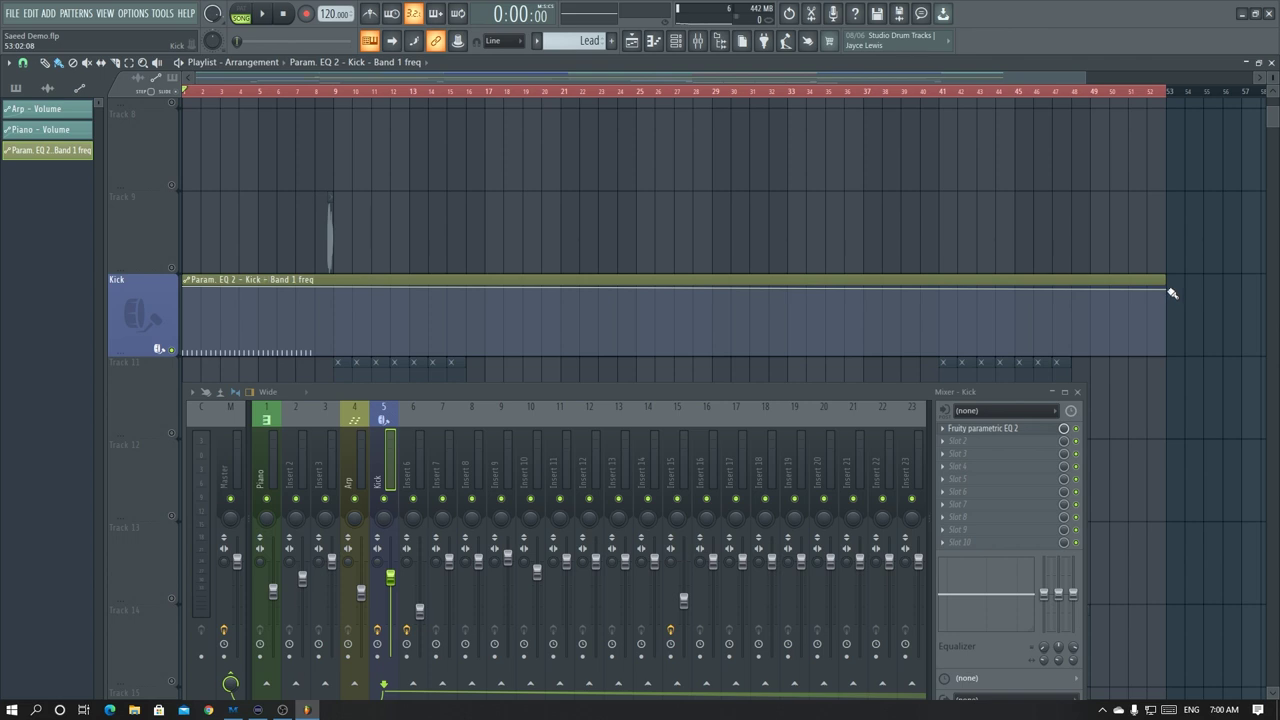
left_click_drag(1170, 289, 1169, 278)
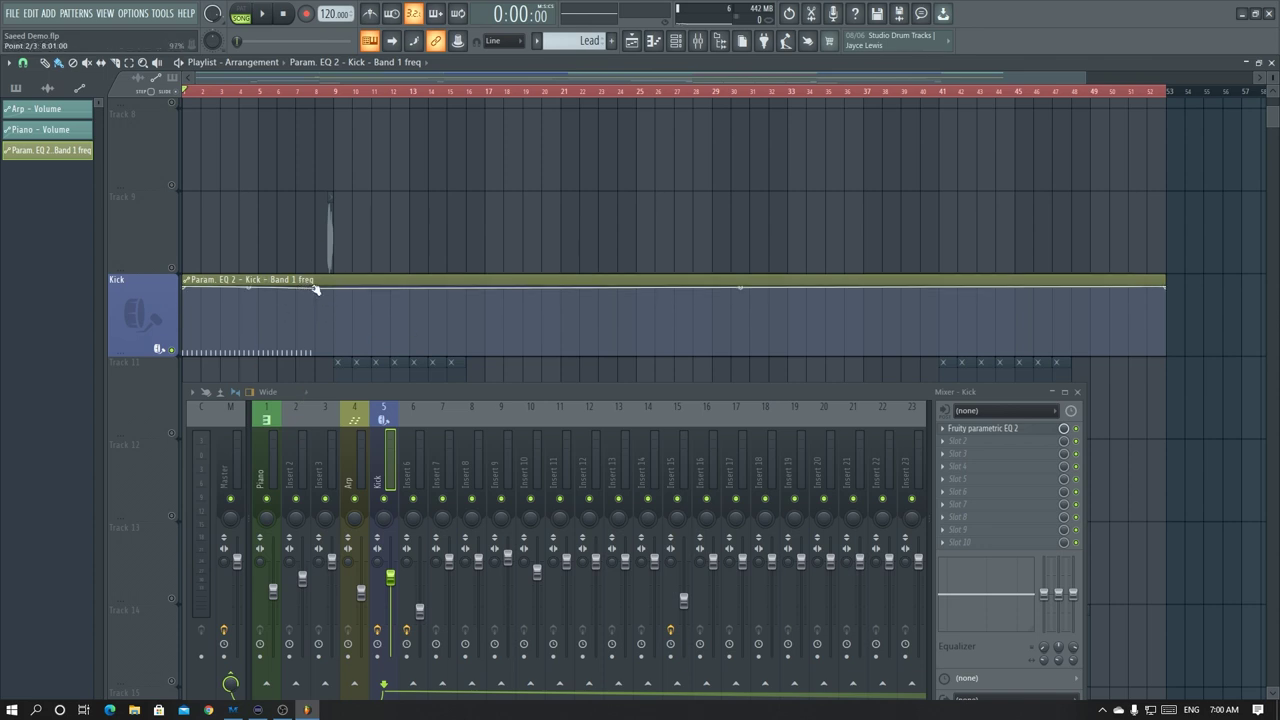
left_click_drag(313, 291, 314, 336)
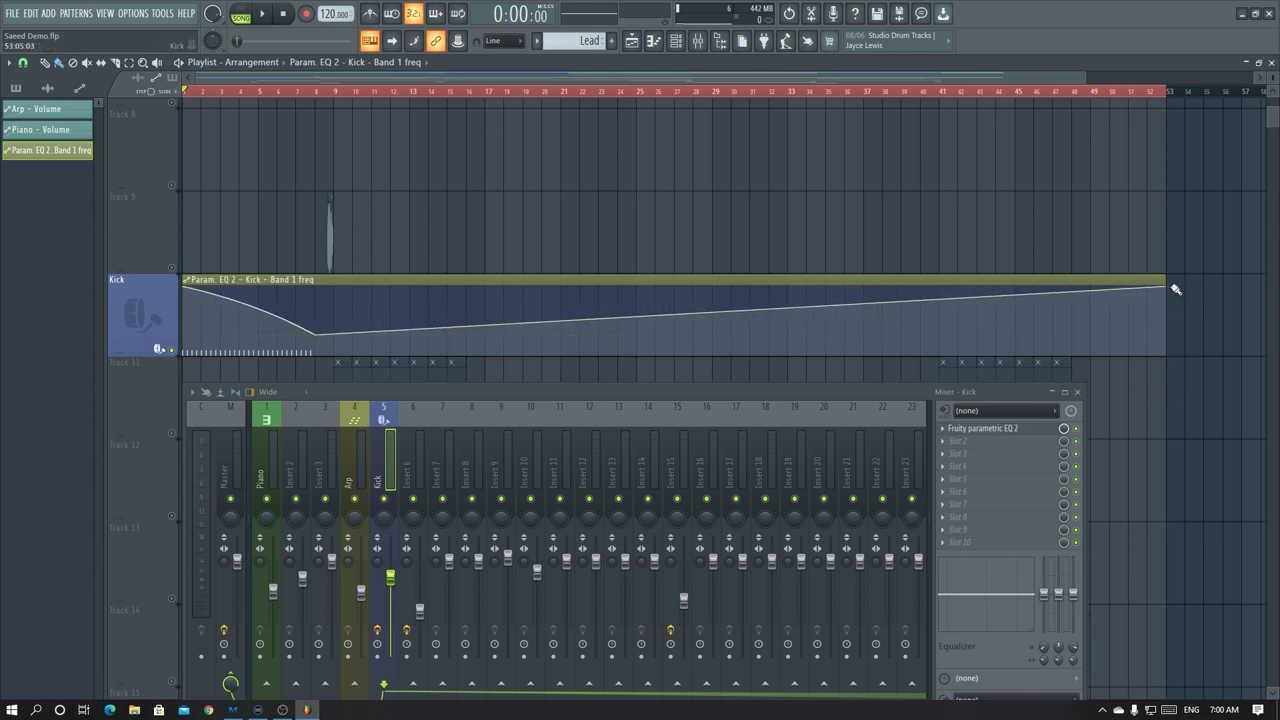
left_click_drag(1168, 290, 1166, 322)
left_click_drag(317, 336, 317, 336)
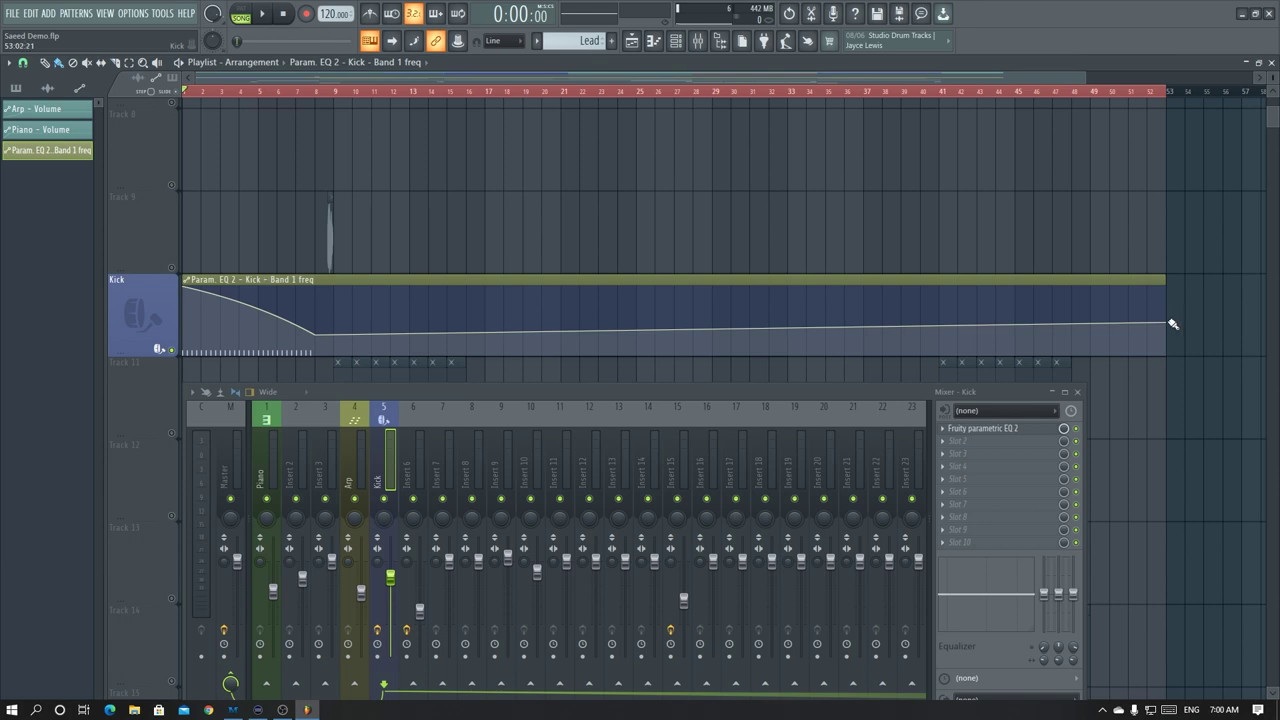
left_click_drag(1168, 323, 1170, 337)
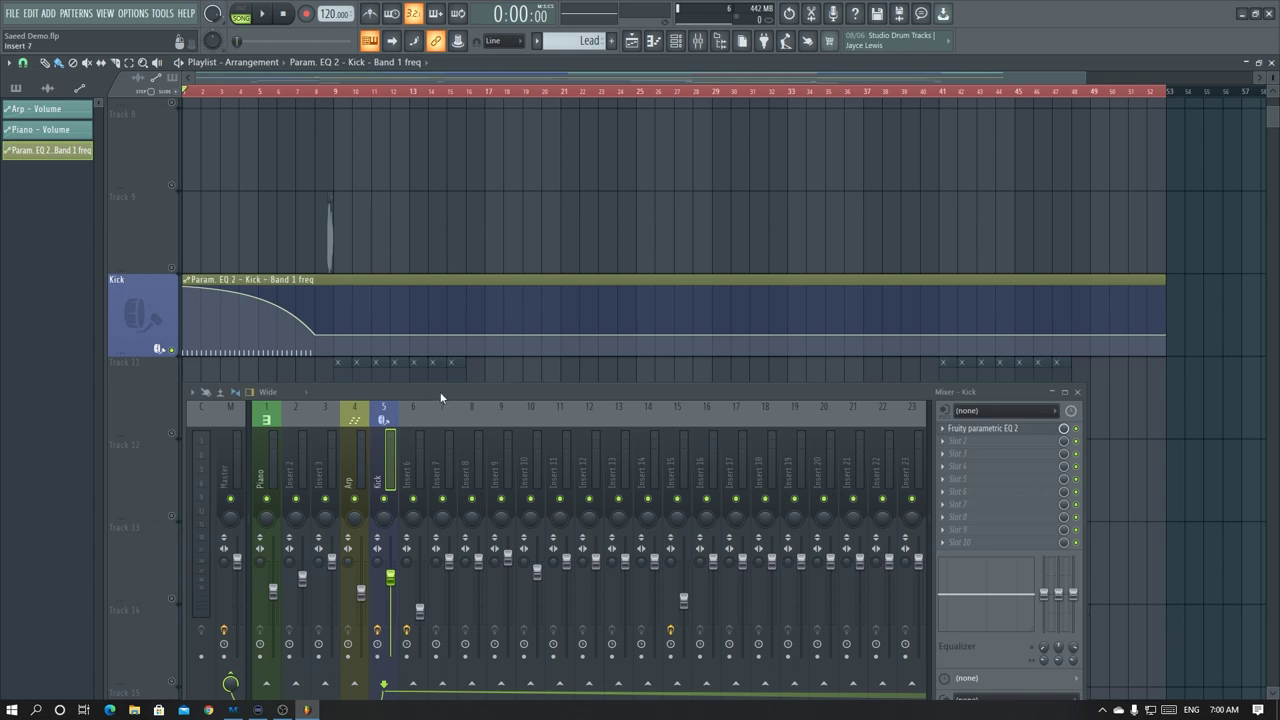
Reopen the Kick insert's EQ clear of the automation curve and play the song past bar 8 to check the filter sweep
left_click_drag(441, 397, 446, 391)
left_click(1000, 423)
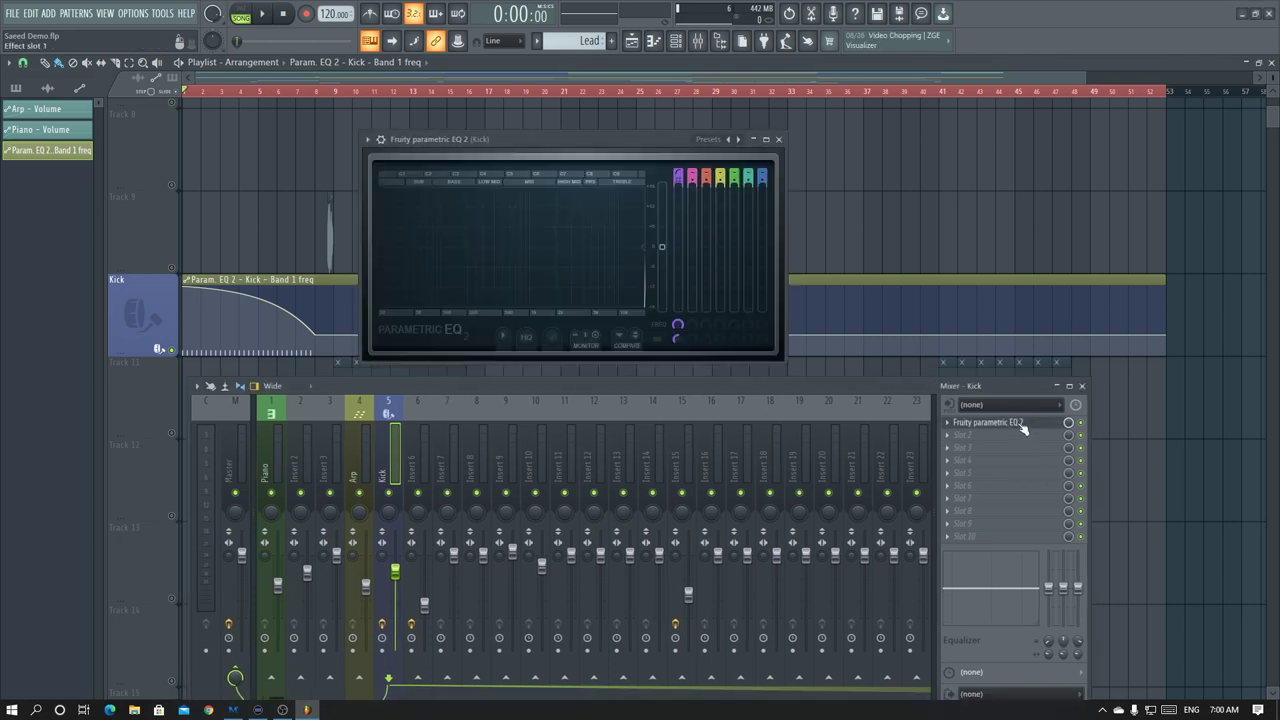
left_click_drag(636, 152, 1024, 136)
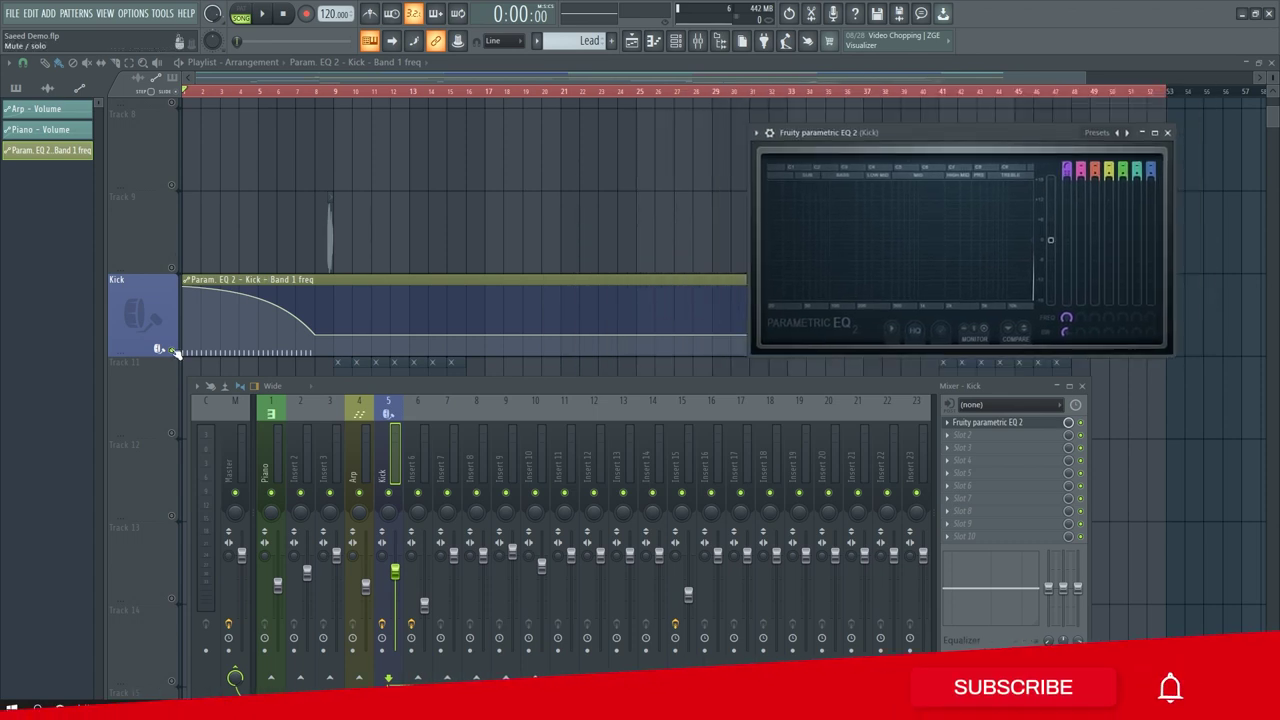
key("Escape")
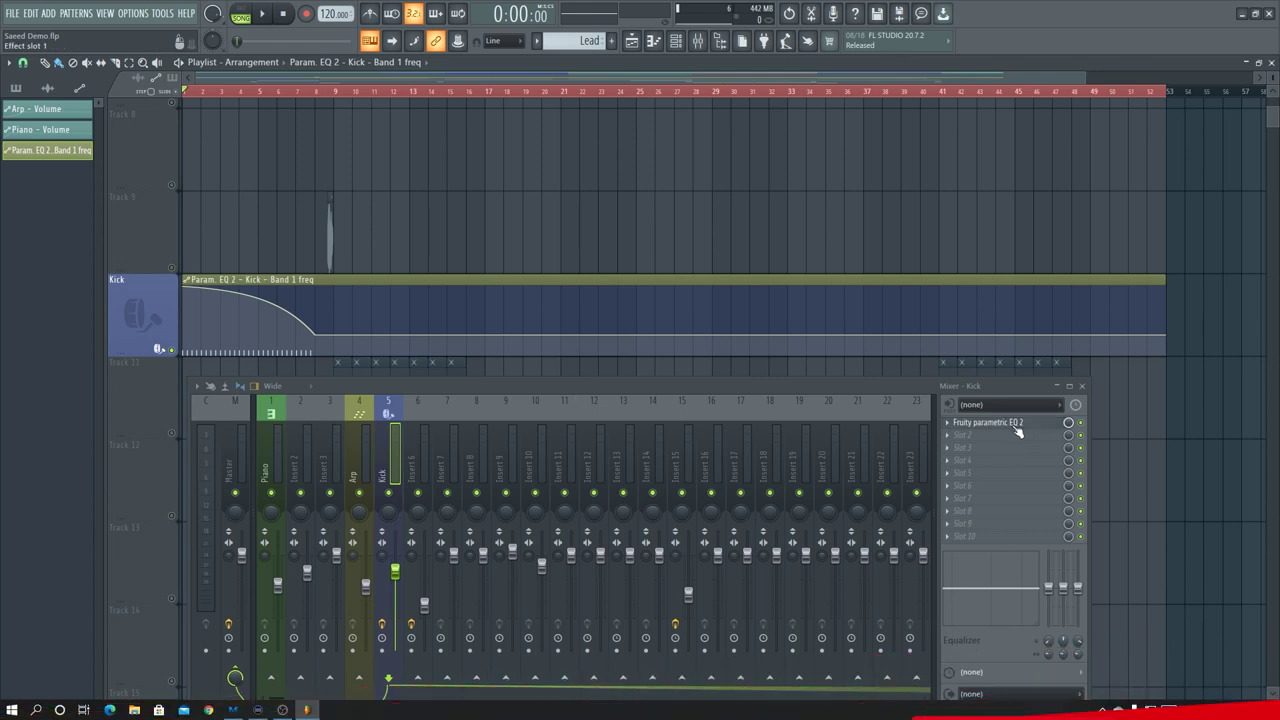
left_click(1018, 424)
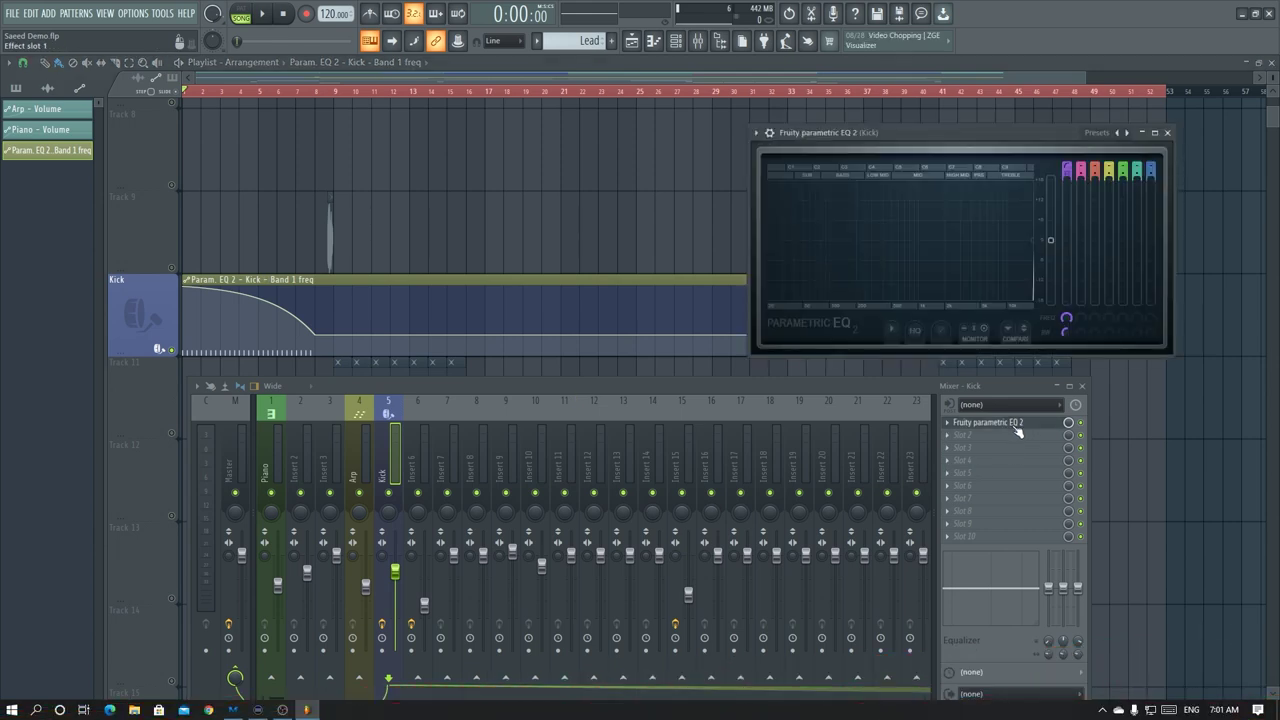
key("space")
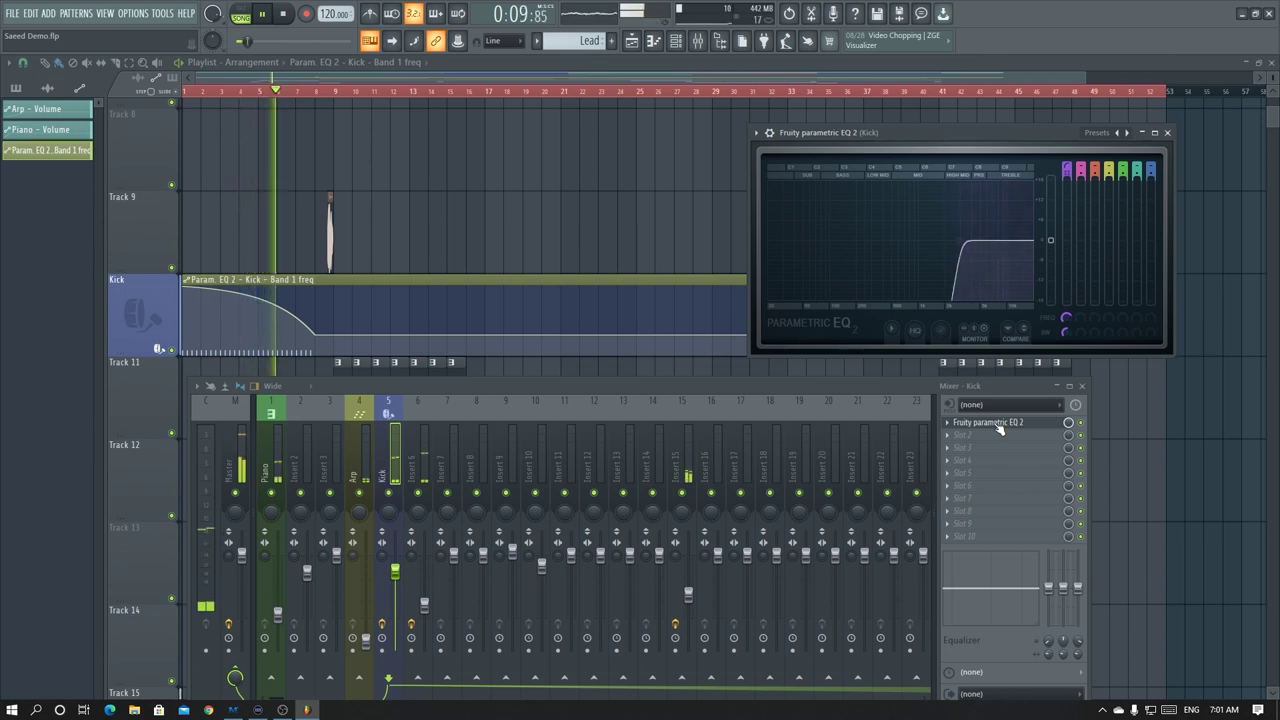
scroll(463, 247, "down", 3)
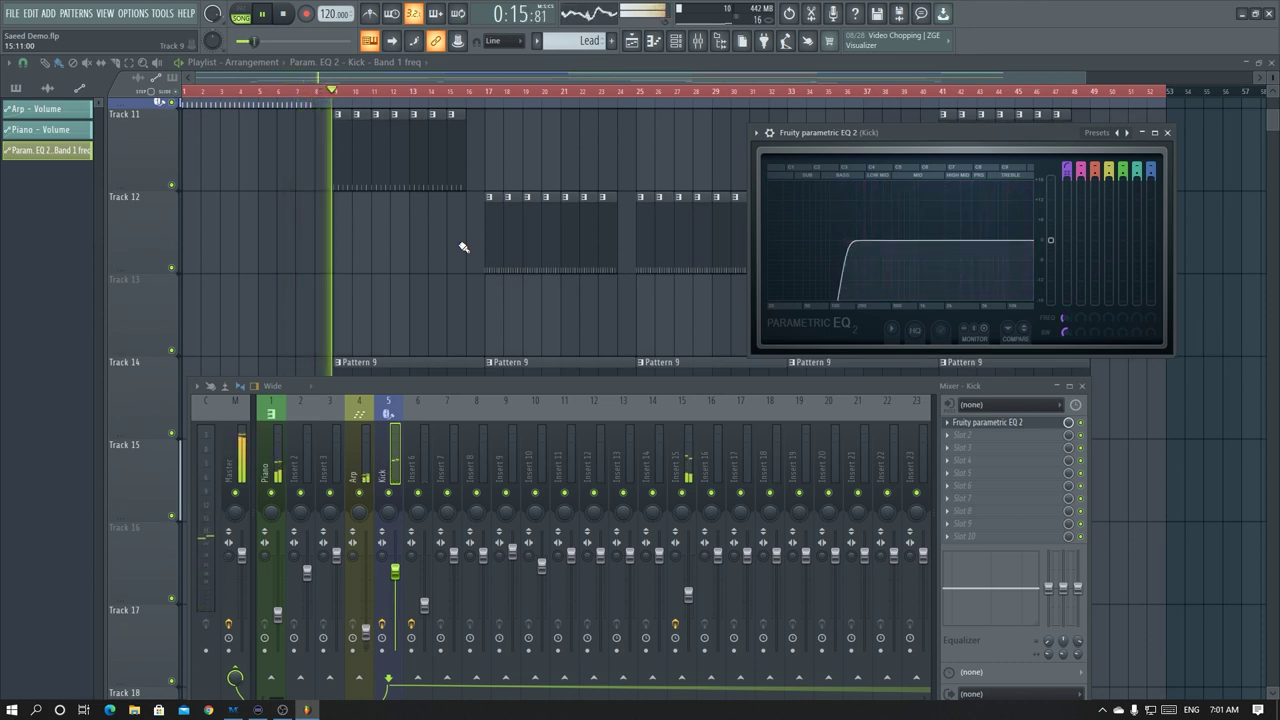
key("space")
Move the Pattern 7 clips starting at bar 9 from track 11 onto the Kick track, temporarily shifting the frequency automation to track 12
scroll(463, 247, "up", 2)
scroll(463, 247, "down", 3)
scroll(397, 211, "up", 2)
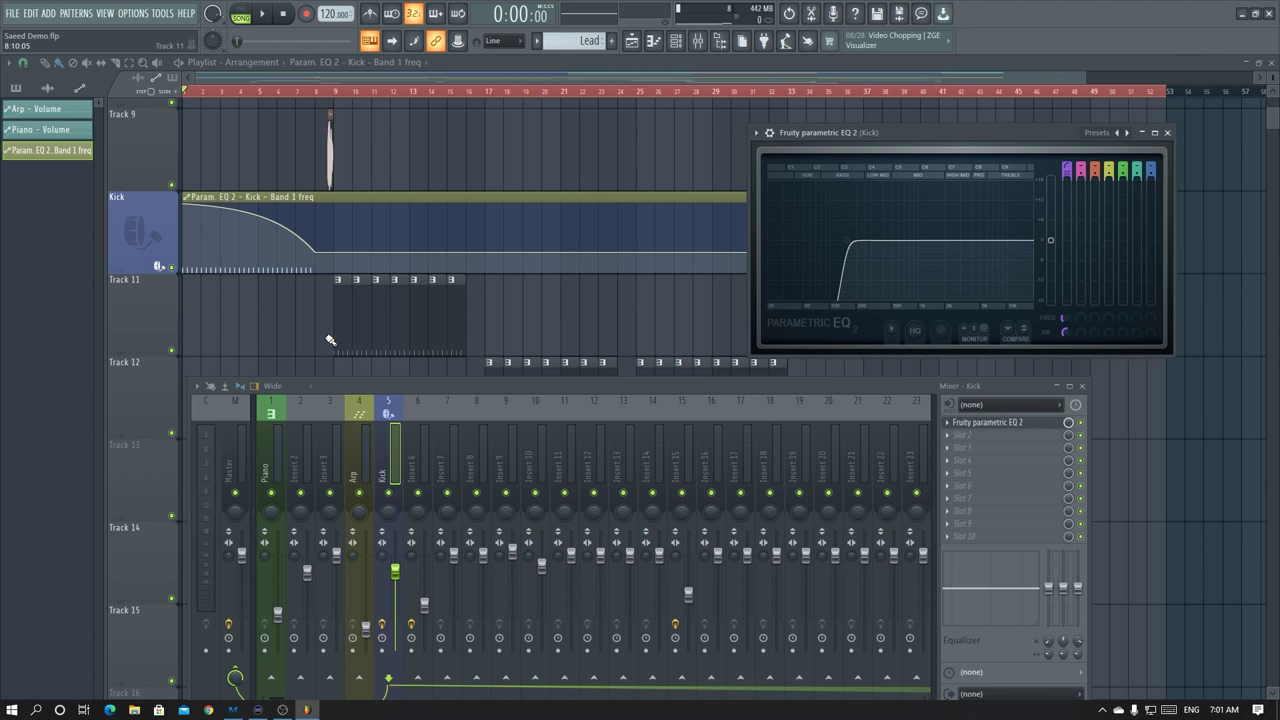
left_click_drag(410, 207, 409, 383)
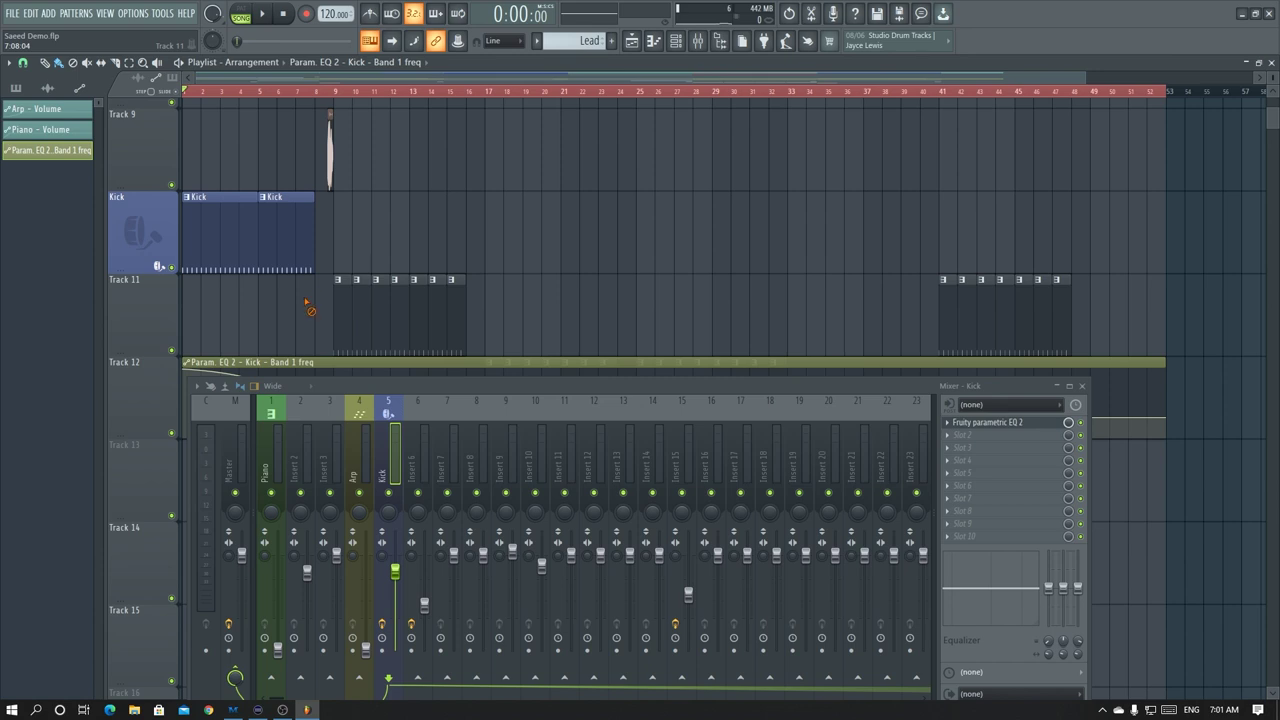
left_click_drag(308, 306, 390, 322)
key("ctrl+z")
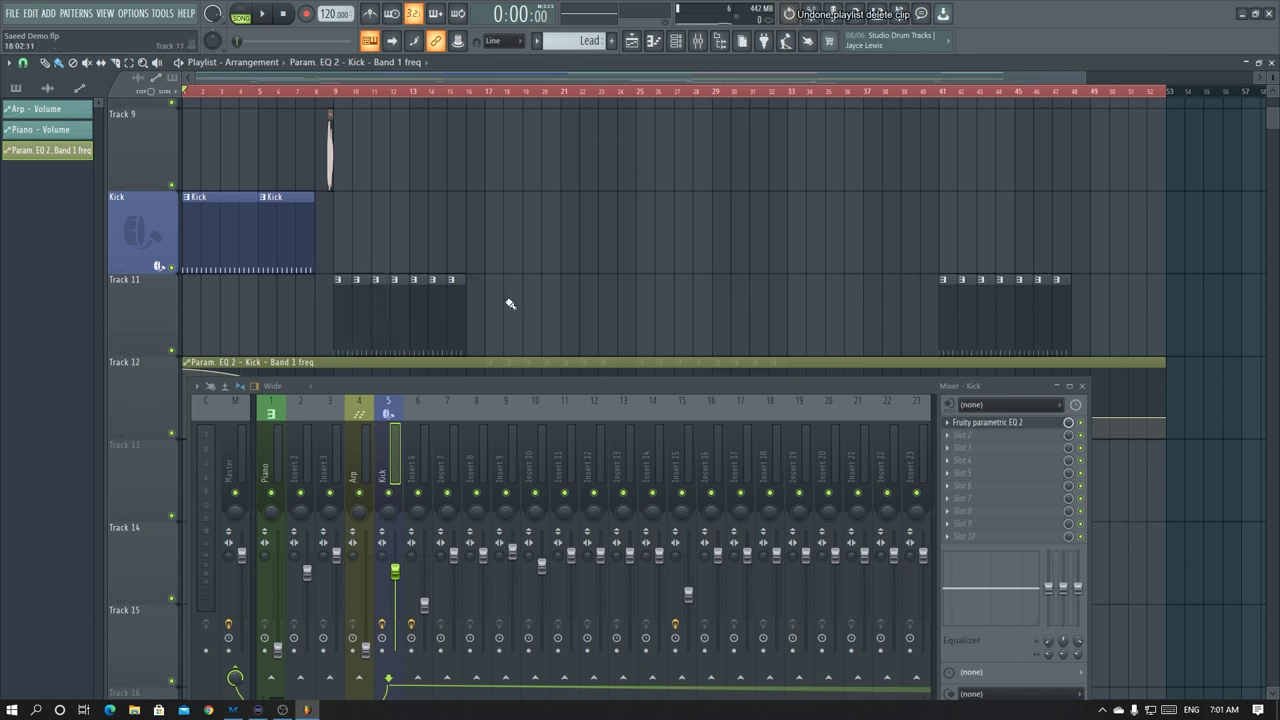
left_click_drag(510, 304, 336, 297)
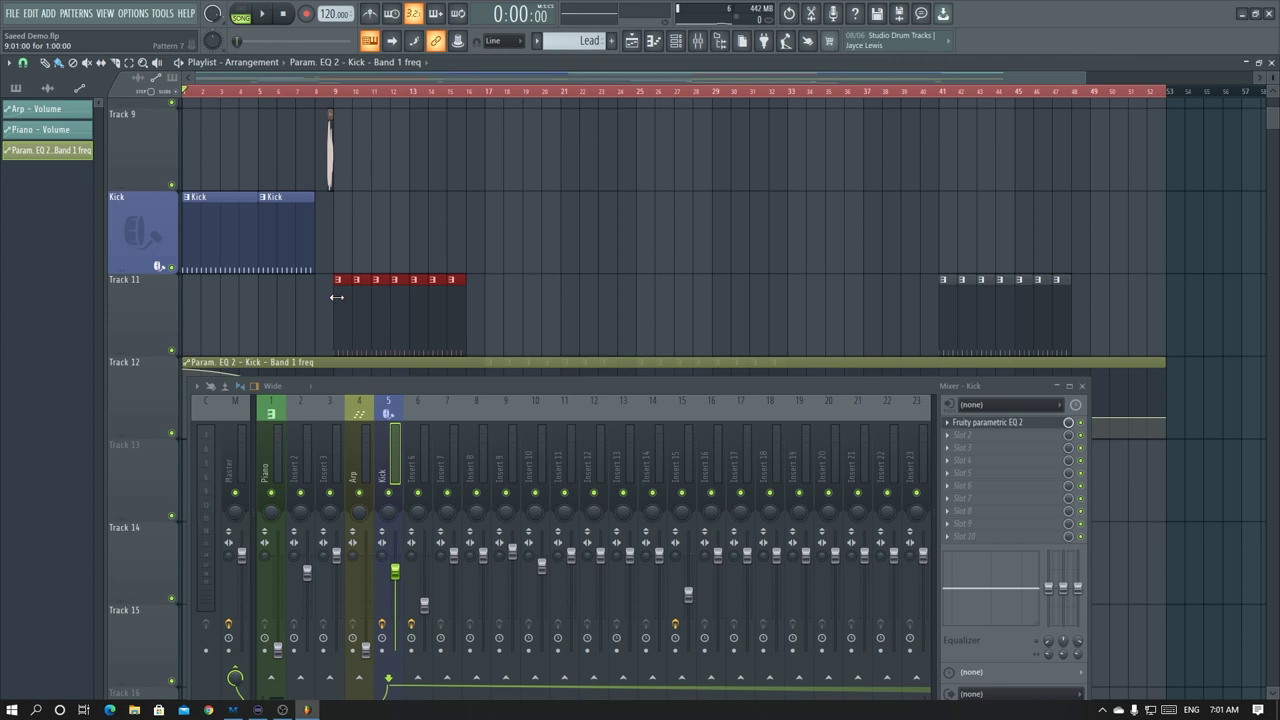
left_click_drag(341, 220, 342, 211)
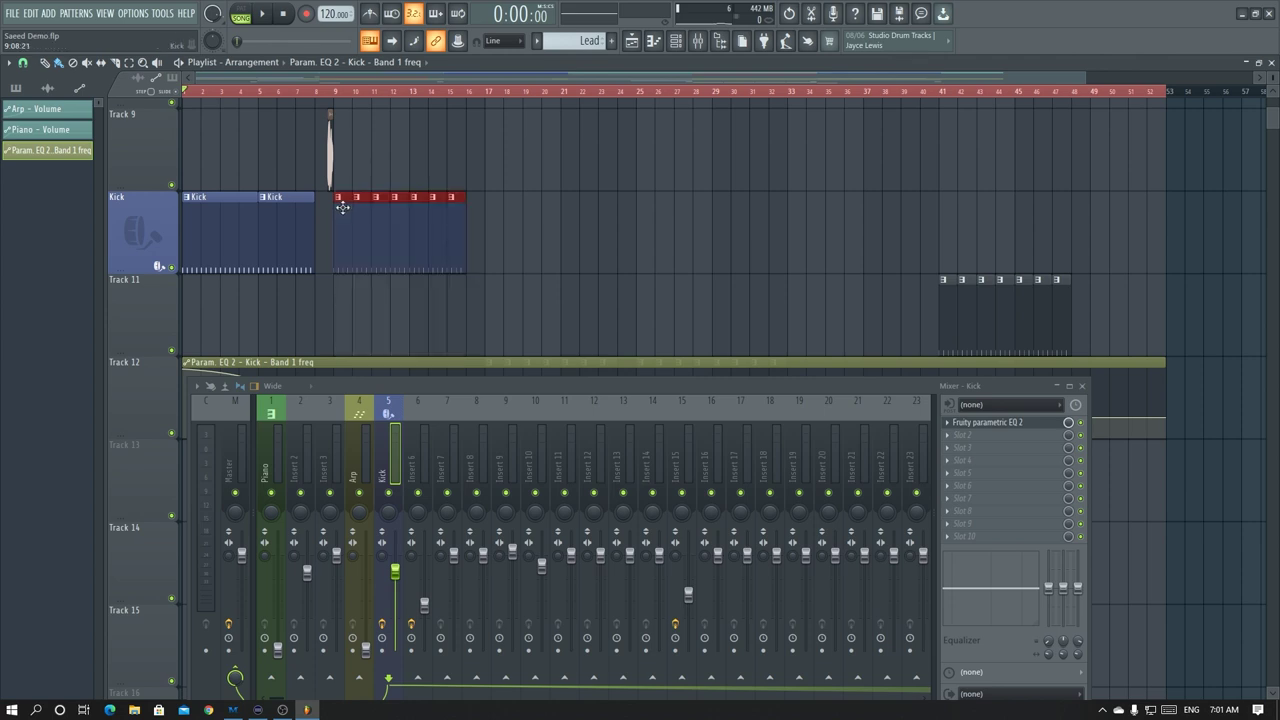
left_click_drag(371, 359, 366, 193)
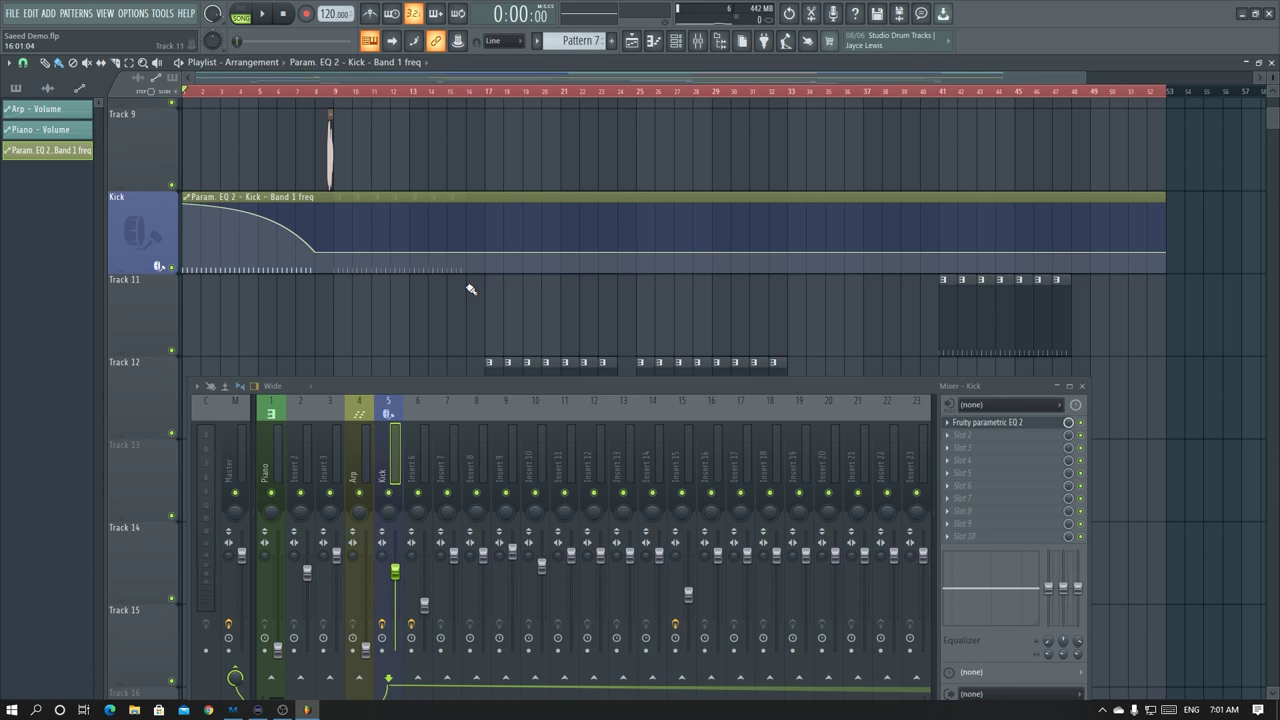
Audition the Kick sweep, lower its automation point at bar 8 to about 15%, level the end point with it, and reduce the starting level
left_click(1021, 426)
key("space")
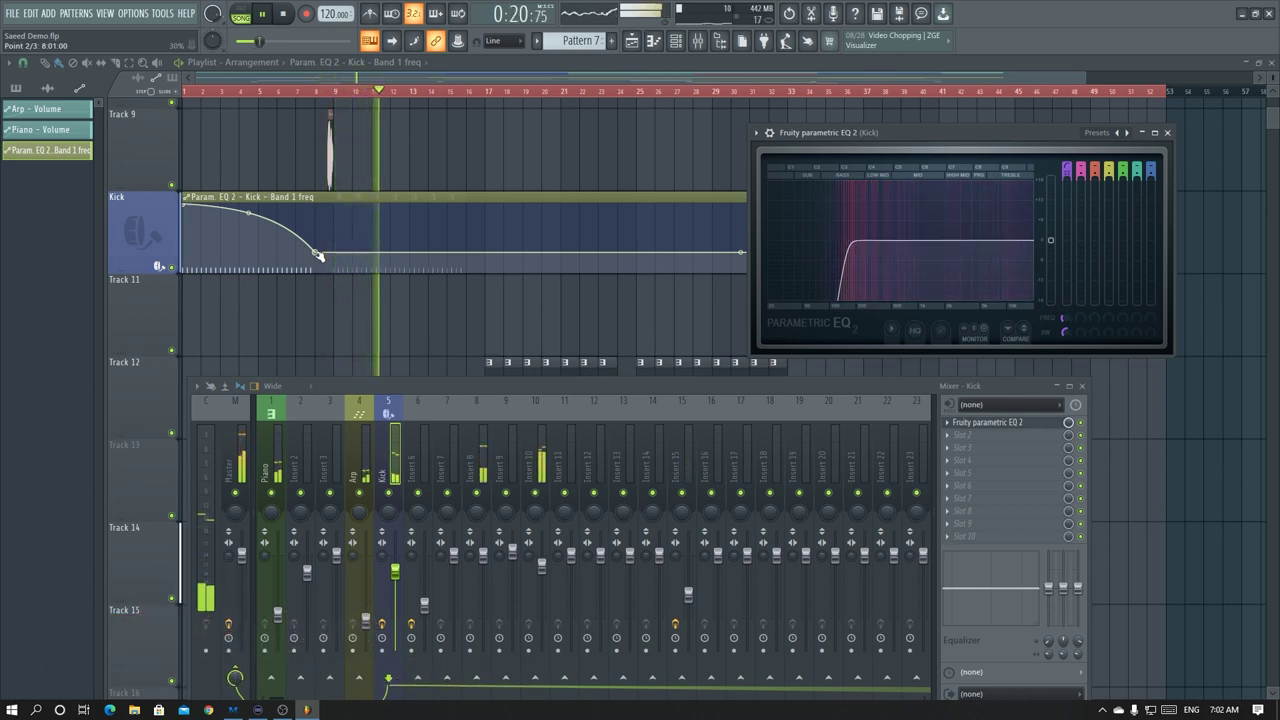
key("Escape")
left_click_drag(316, 256, 316, 262)
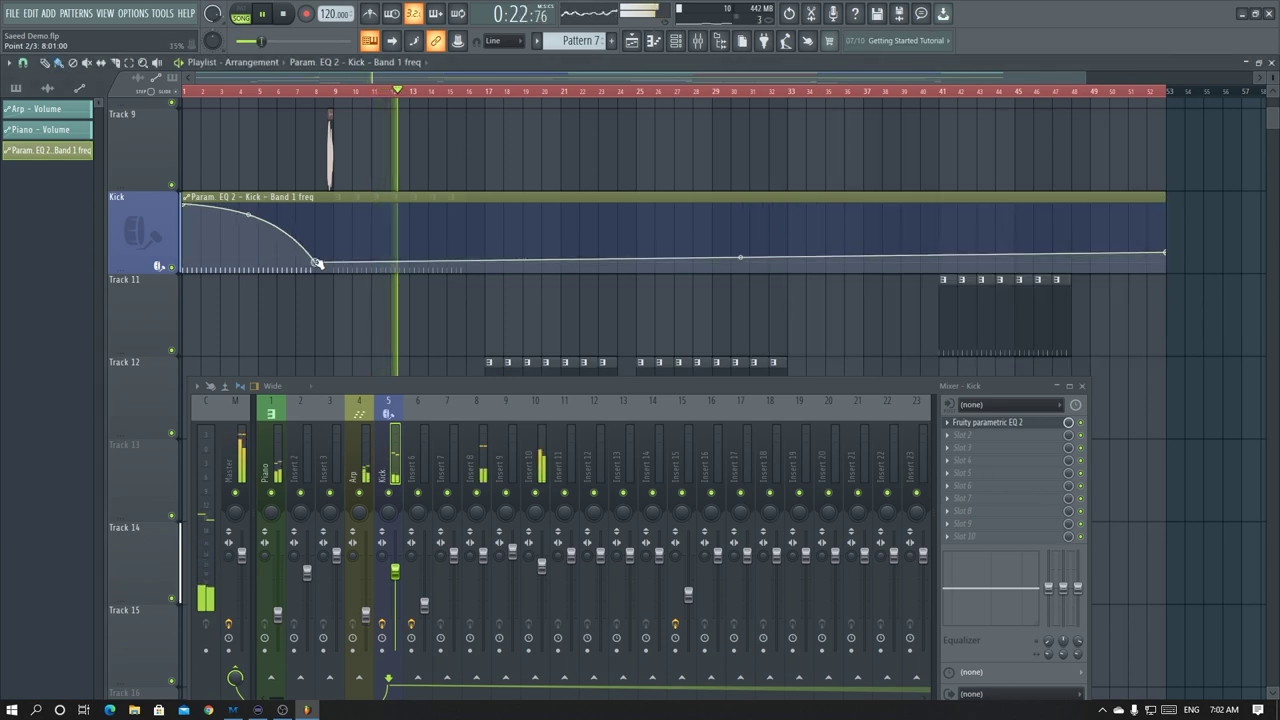
key("space")
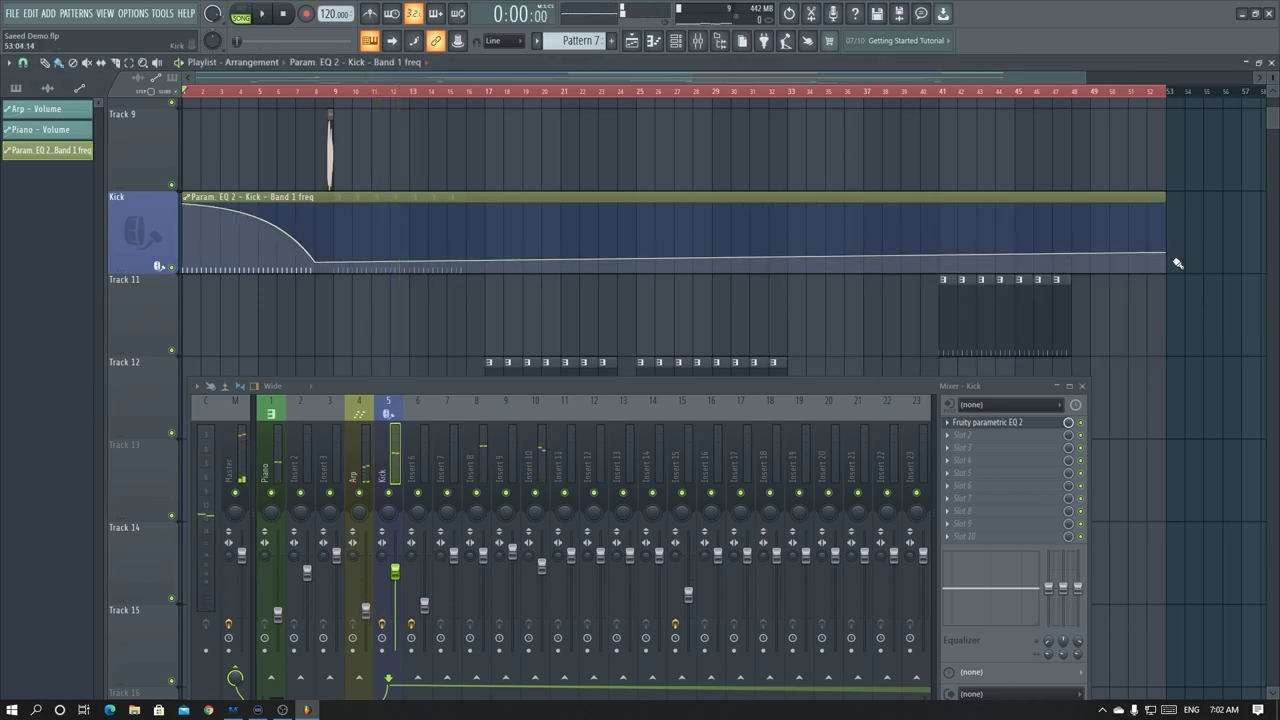
left_click_drag(1168, 255, 1171, 264)
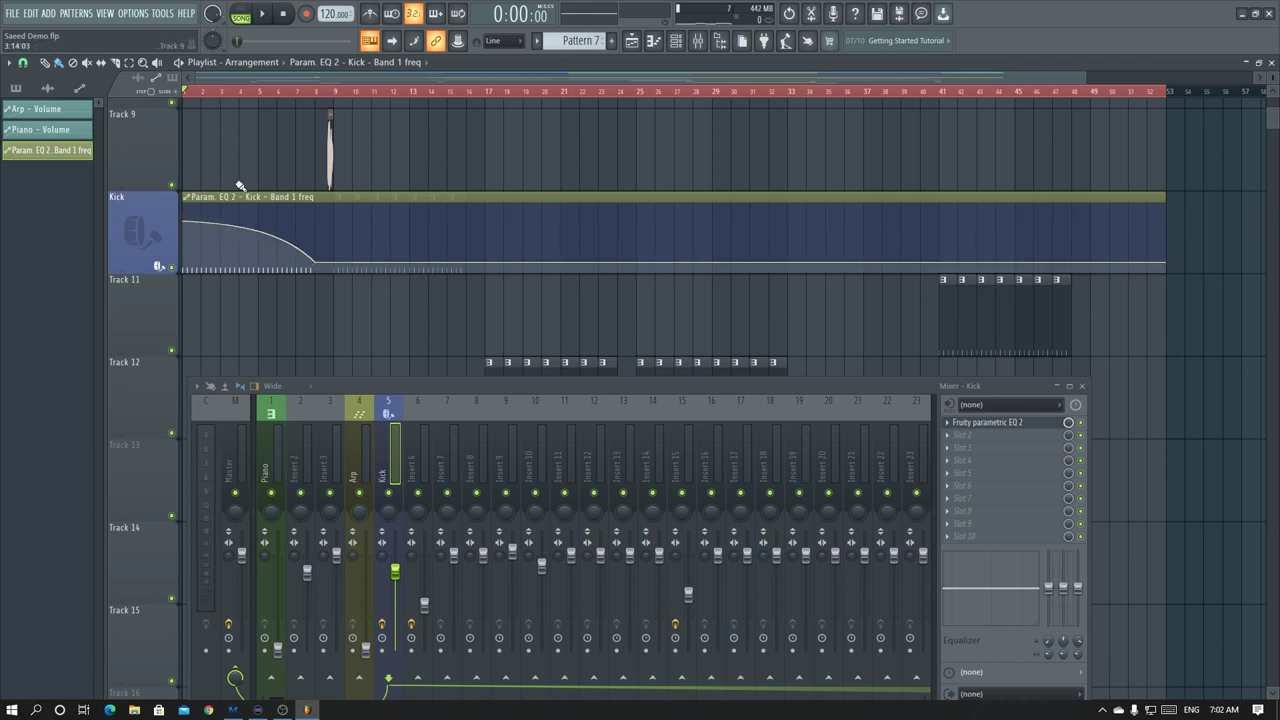
Play the song from the start with the mixer hidden and review the arrangement up to the Chords and Arp tracks
key("space")
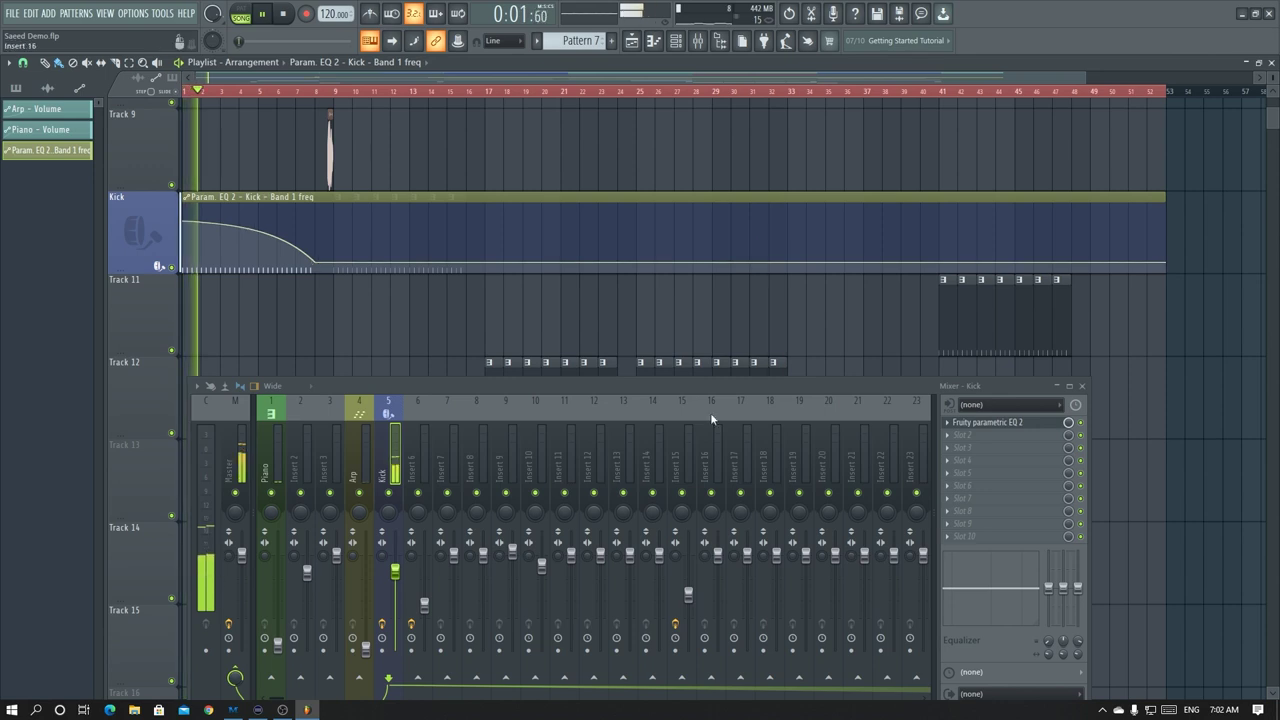
left_click_drag(768, 384, 775, 288)
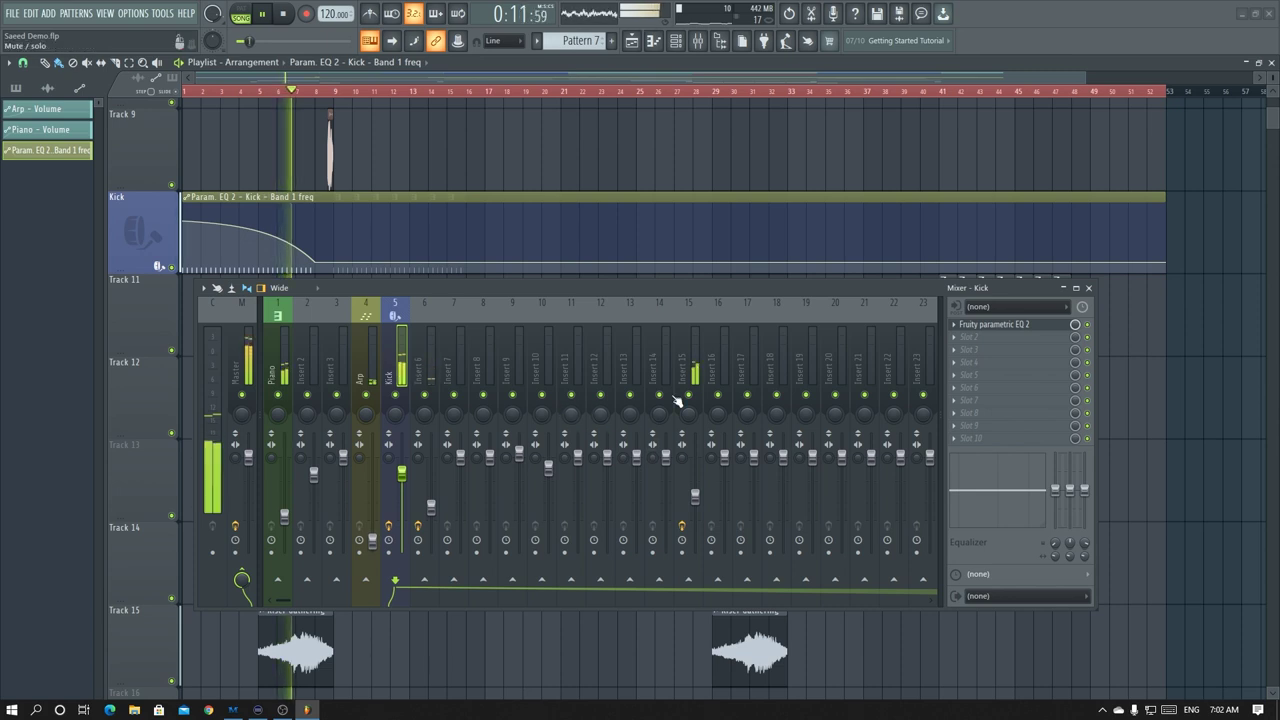
left_click(1068, 288)
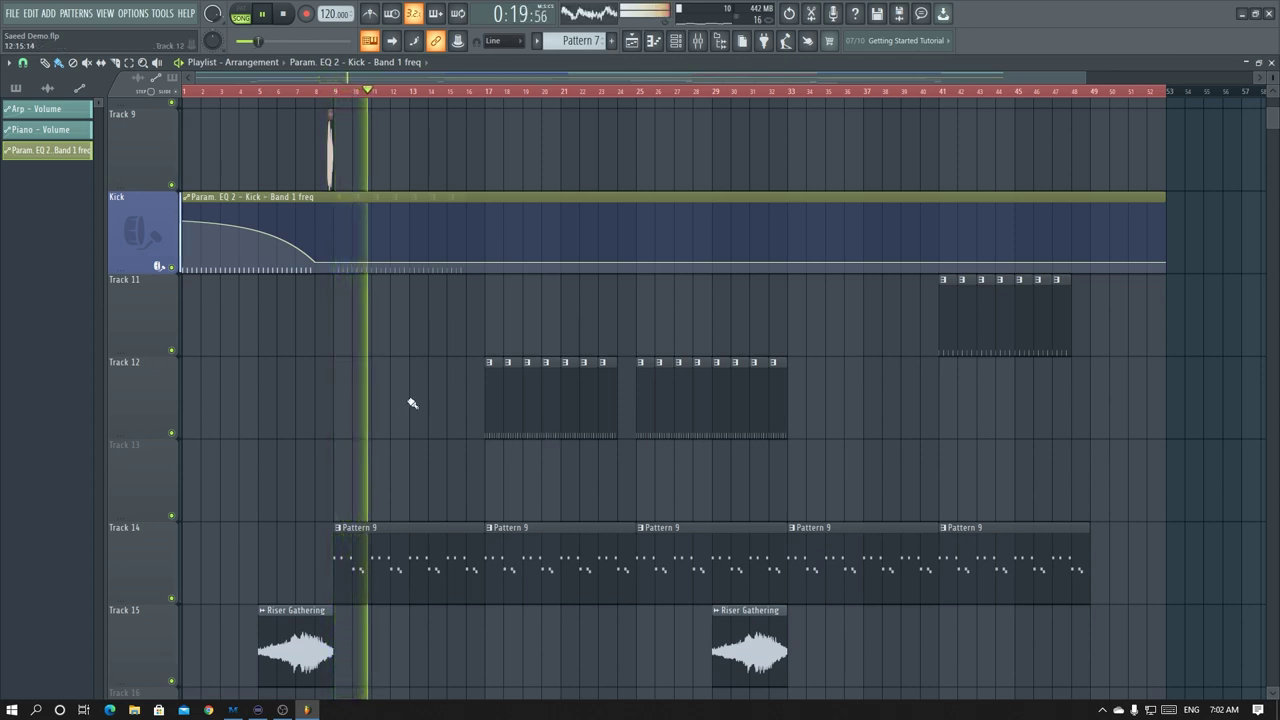
scroll(411, 403, "up", 6)
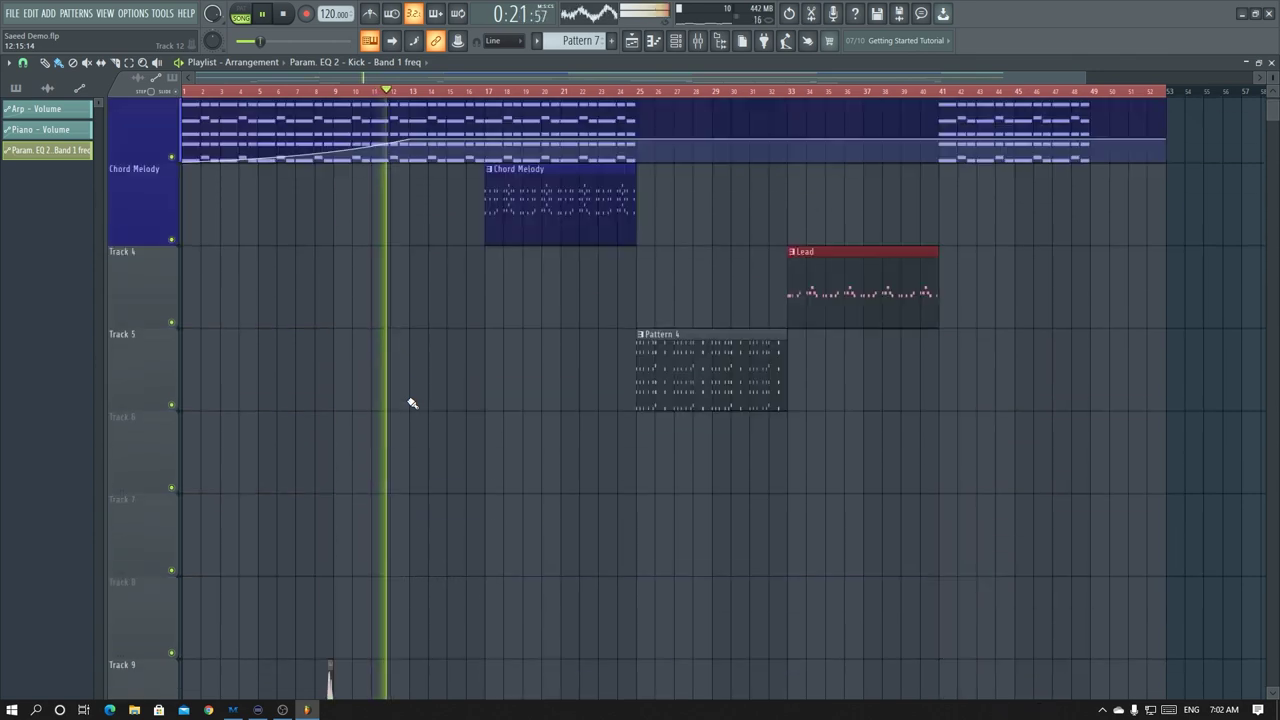
scroll(411, 403, "up", 1)
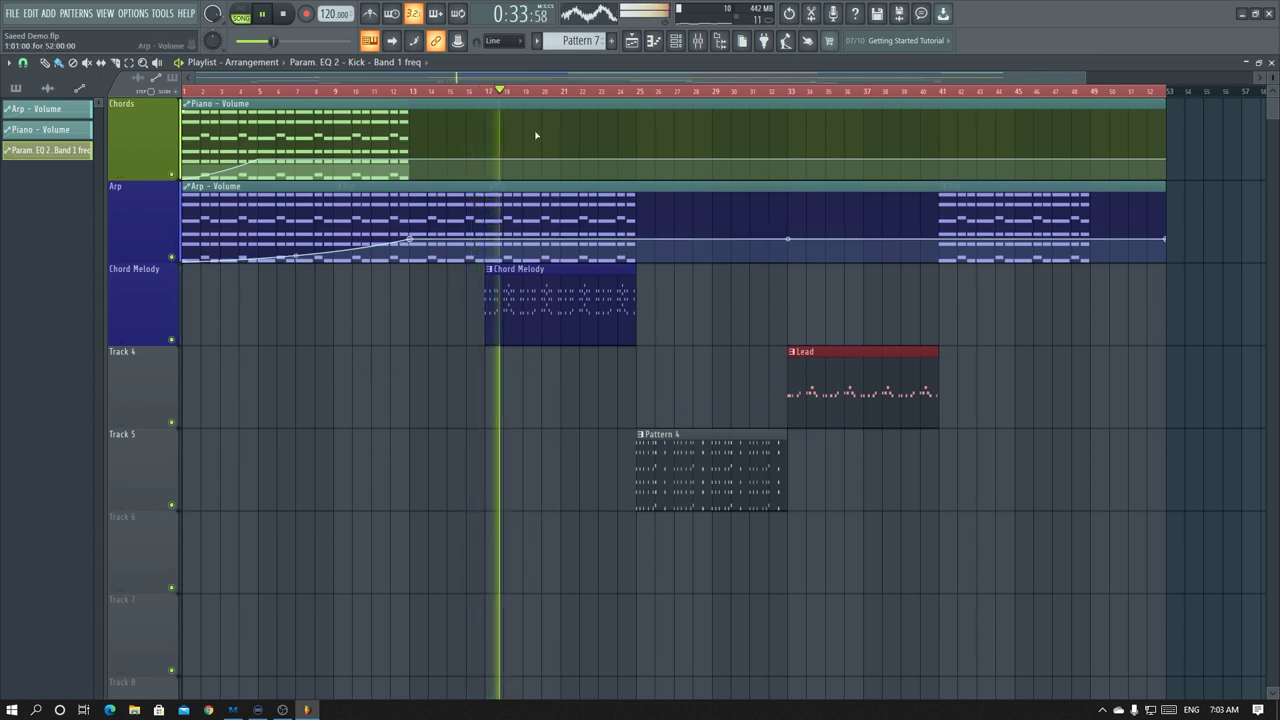
Show the mixer during playback, lower the volume fader of insert 2 slightly, and stop the song
left_click(698, 42)
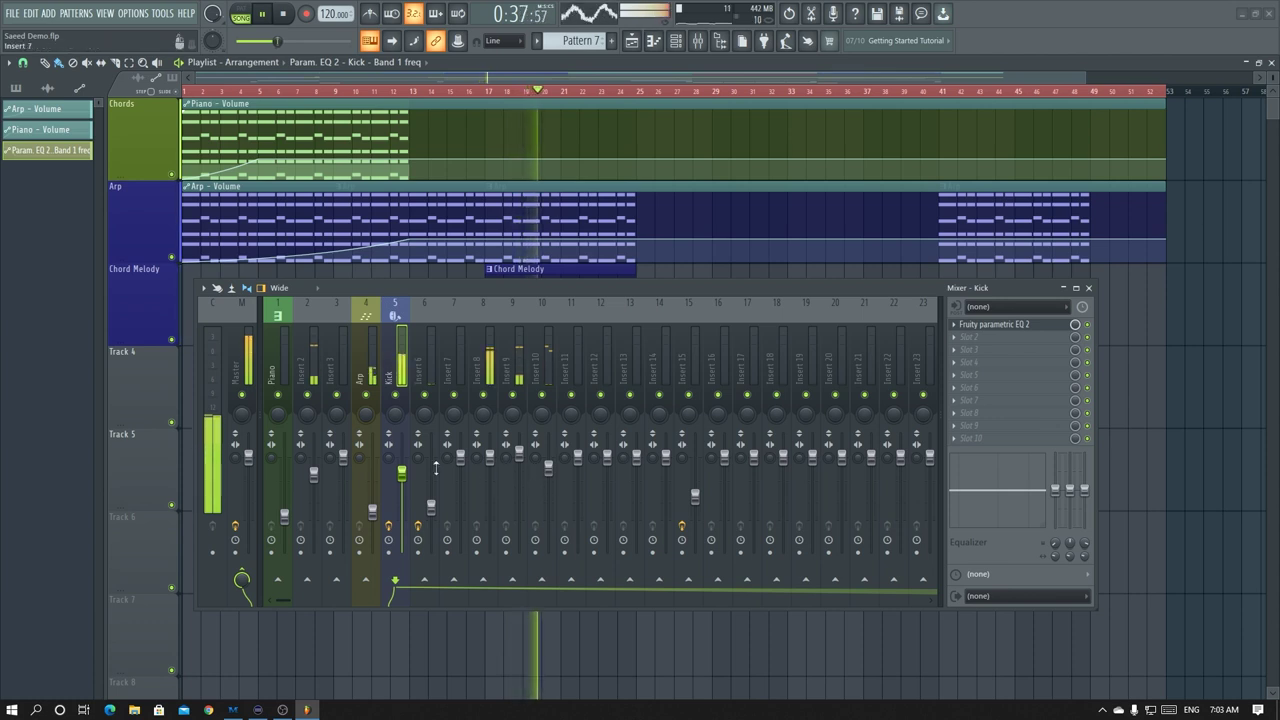
left_click_drag(313, 475, 313, 488)
key("space")
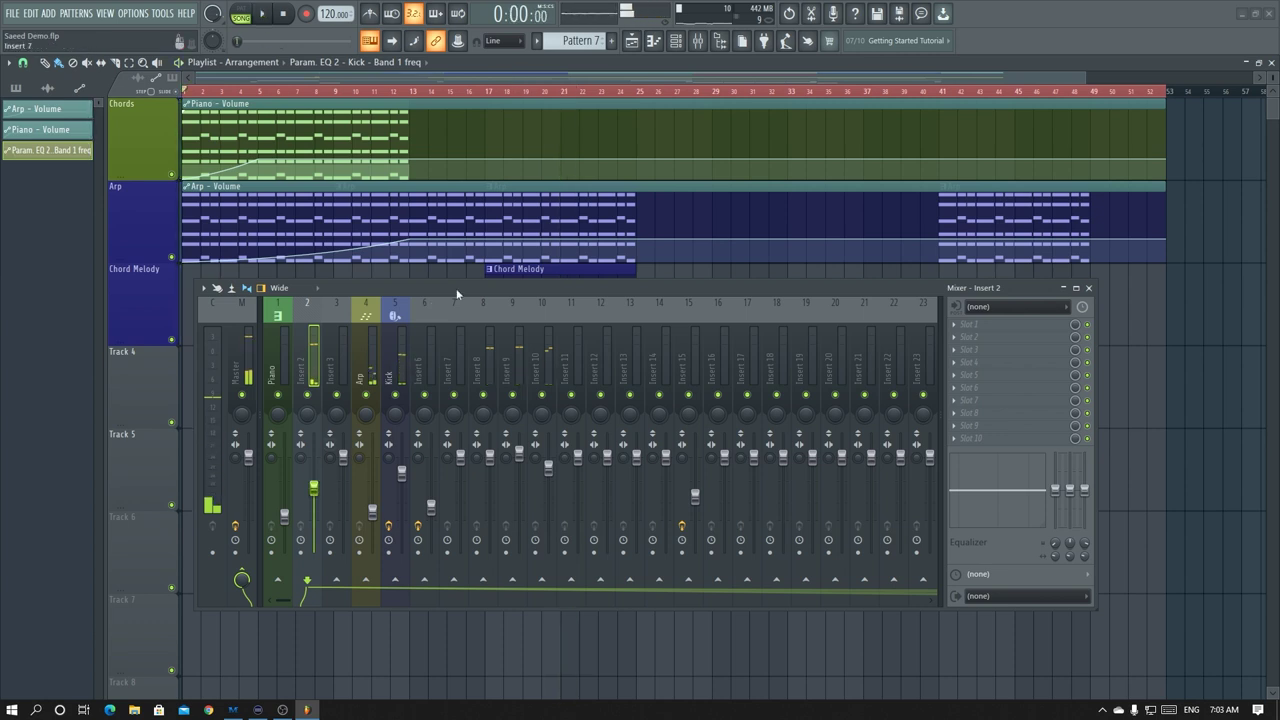
Move the mixer lower so the Chord Melody track is visible, and rename insert 2 as Chord Melody
left_click_drag(457, 294, 465, 402)
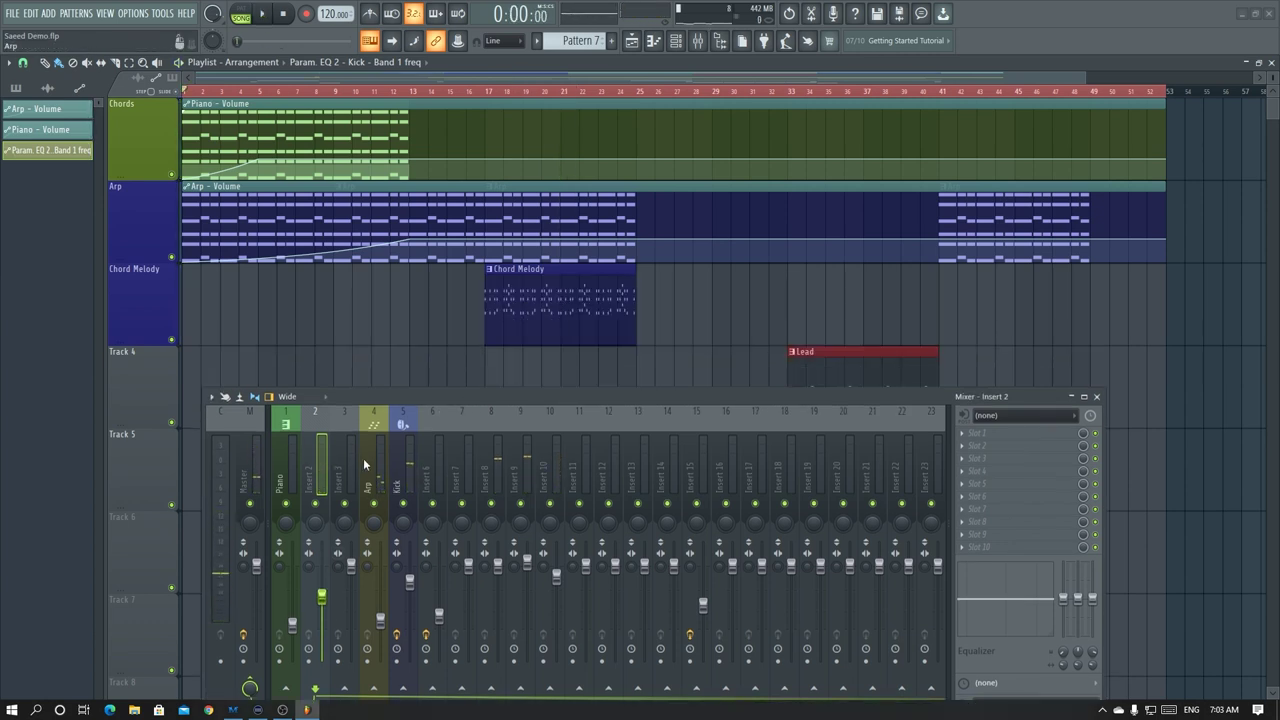
right_click(318, 474)
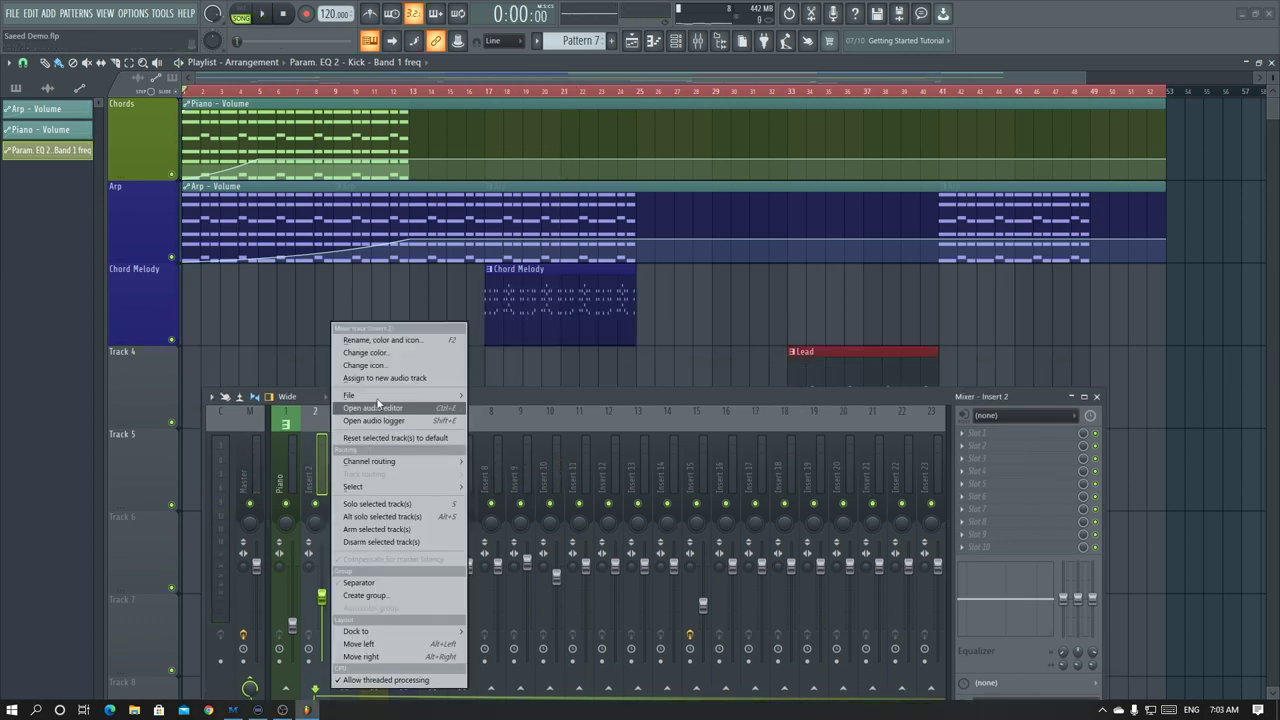
left_click(389, 372)
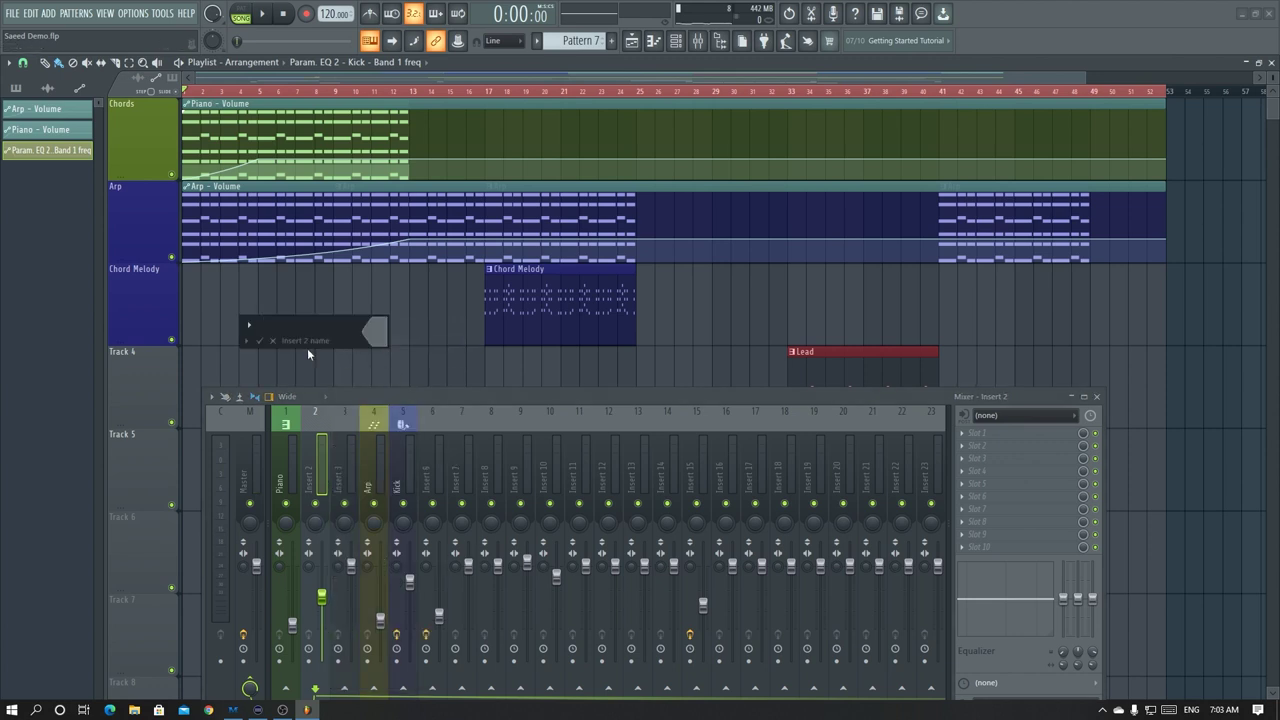
type("Chord Melody")
key("Return")
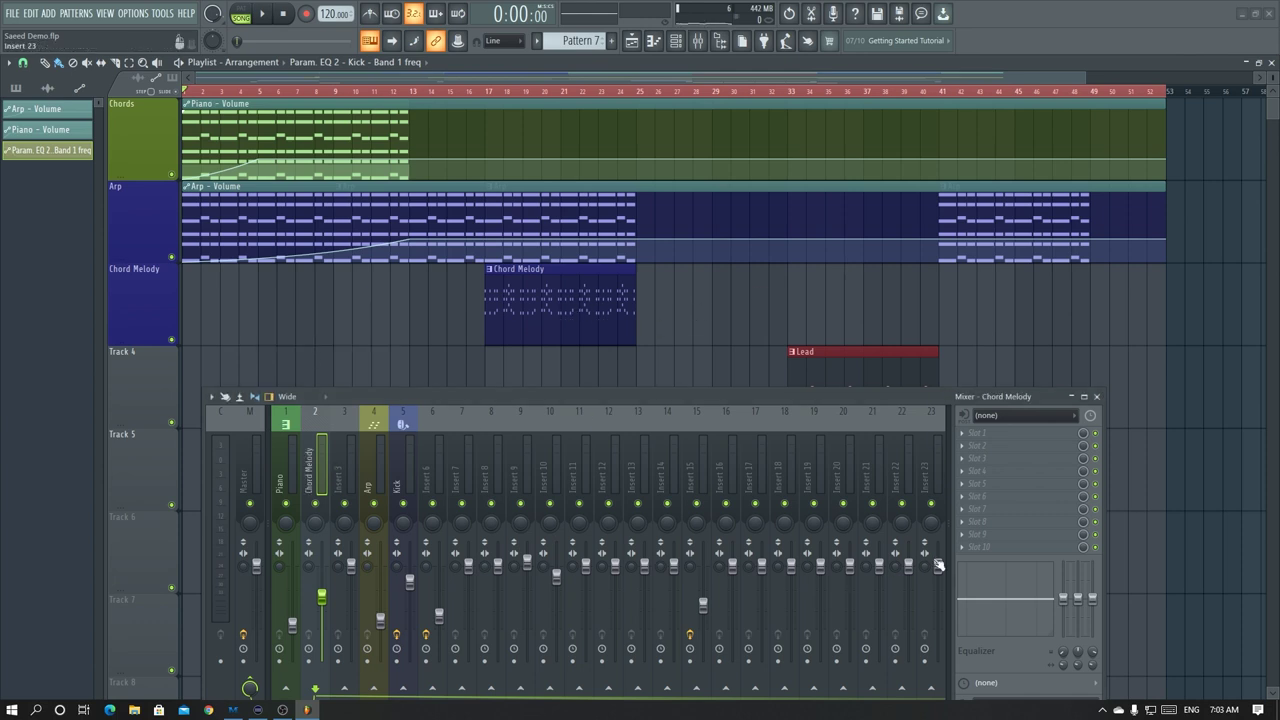
Load Fruity PanOMatic into slot 1 of the Chord Melody insert and reposition the plugin window above the mixer
left_click(983, 432)
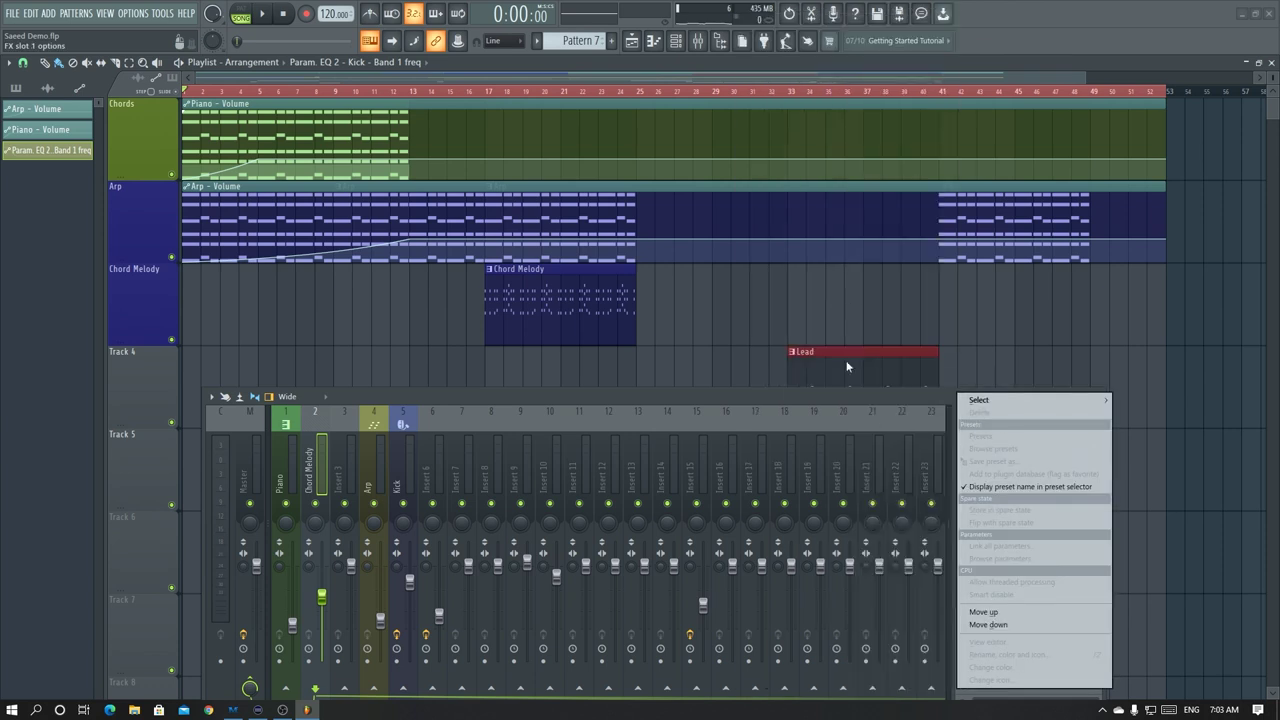
mouse_move(979, 400)
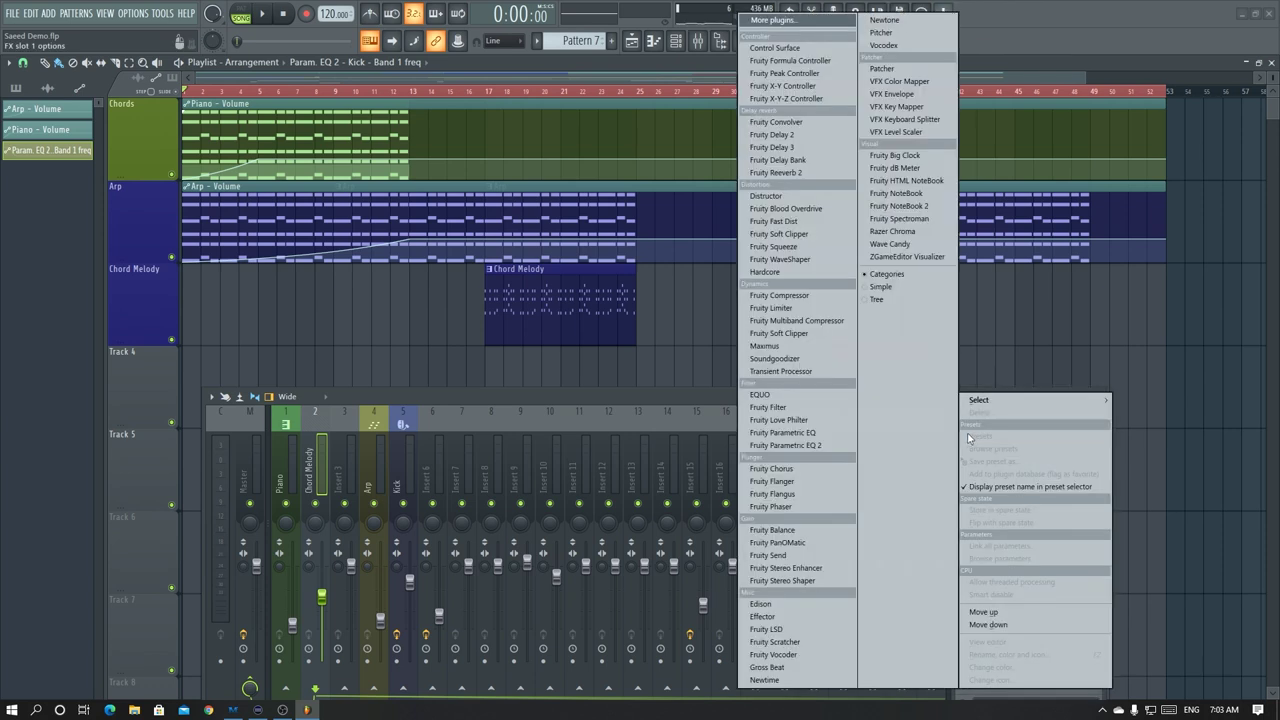
left_click(805, 542)
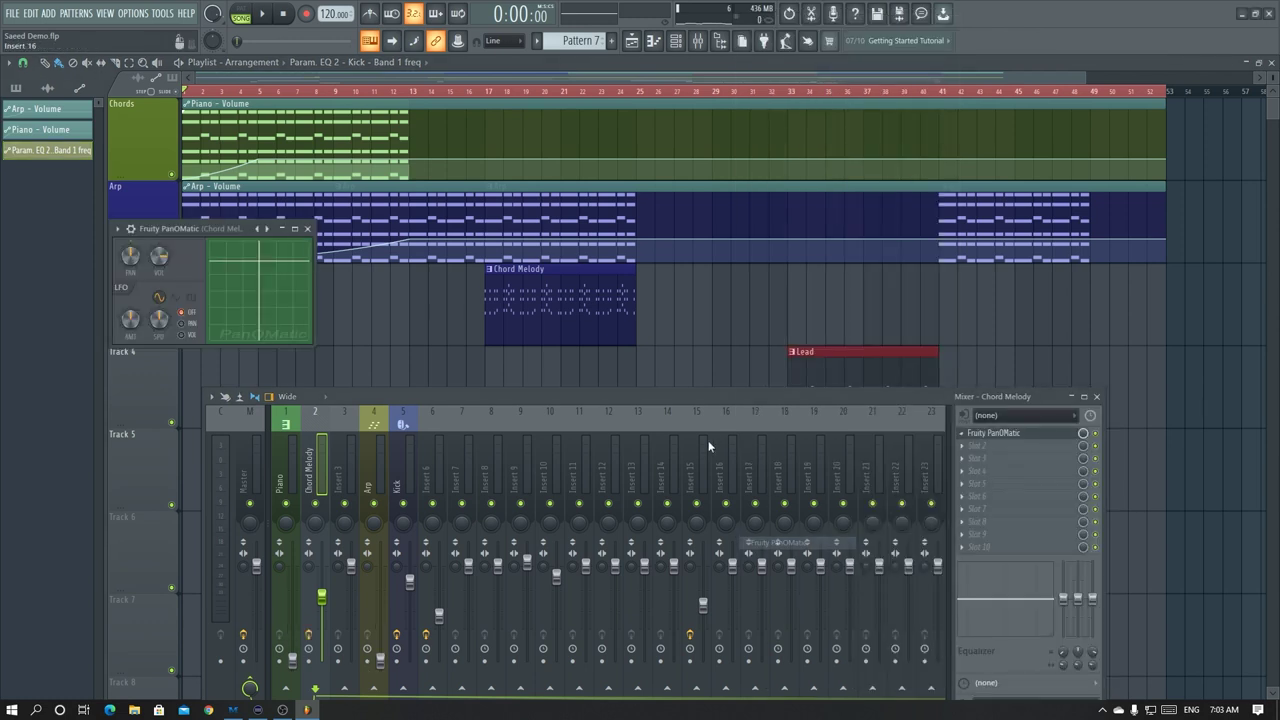
left_click_drag(212, 222, 262, 178)
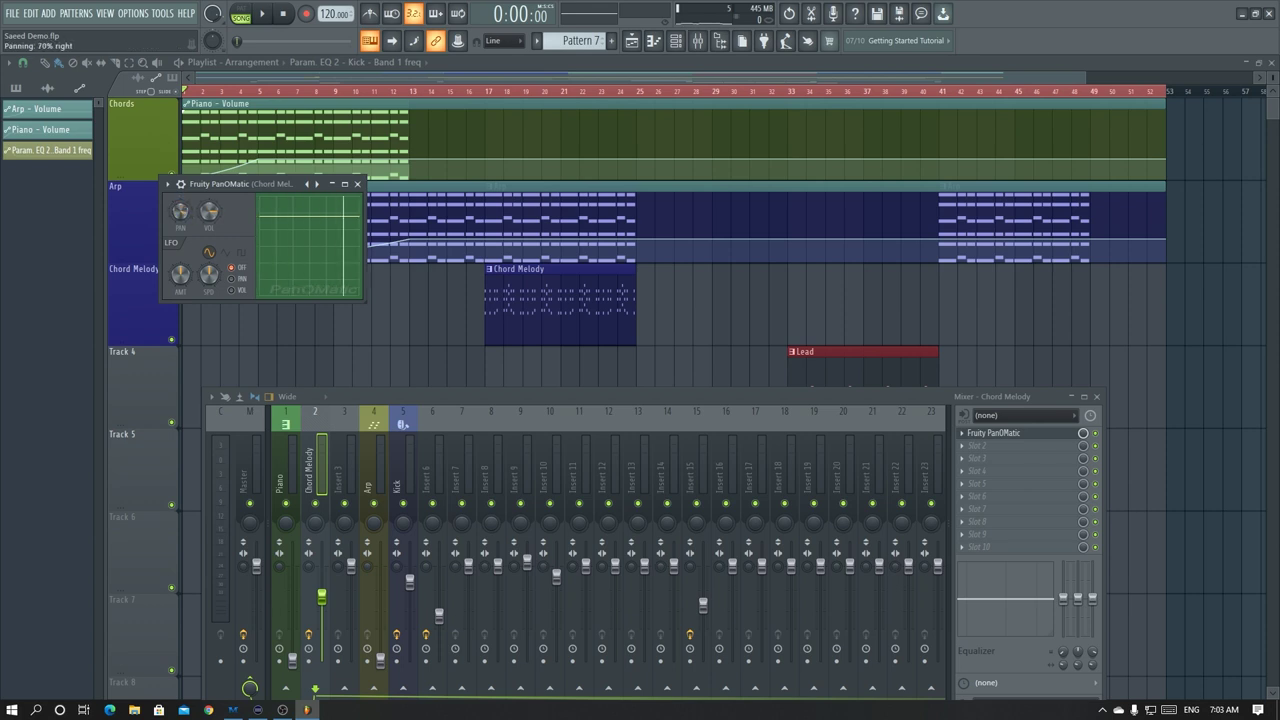
Create an automation clip for PanOMatic's panning at hard left and move it from track 6 onto the Chord Melody track
right_click(186, 215)
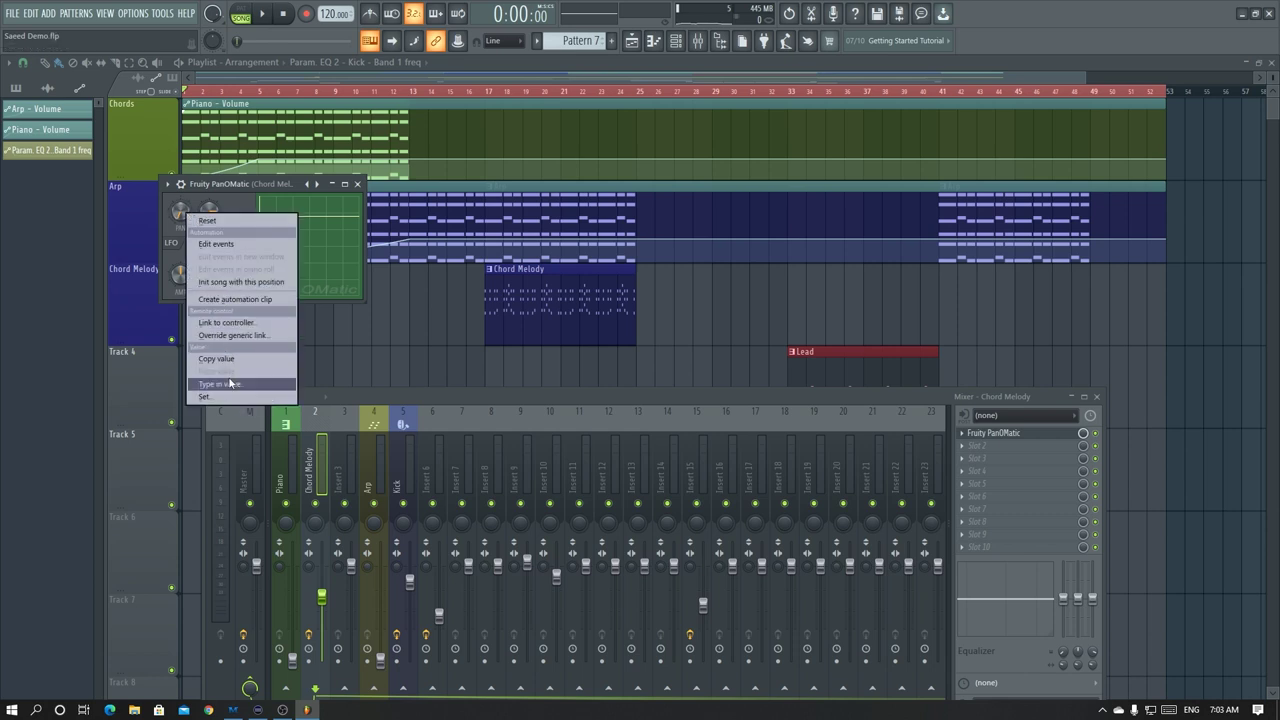
left_click(228, 298)
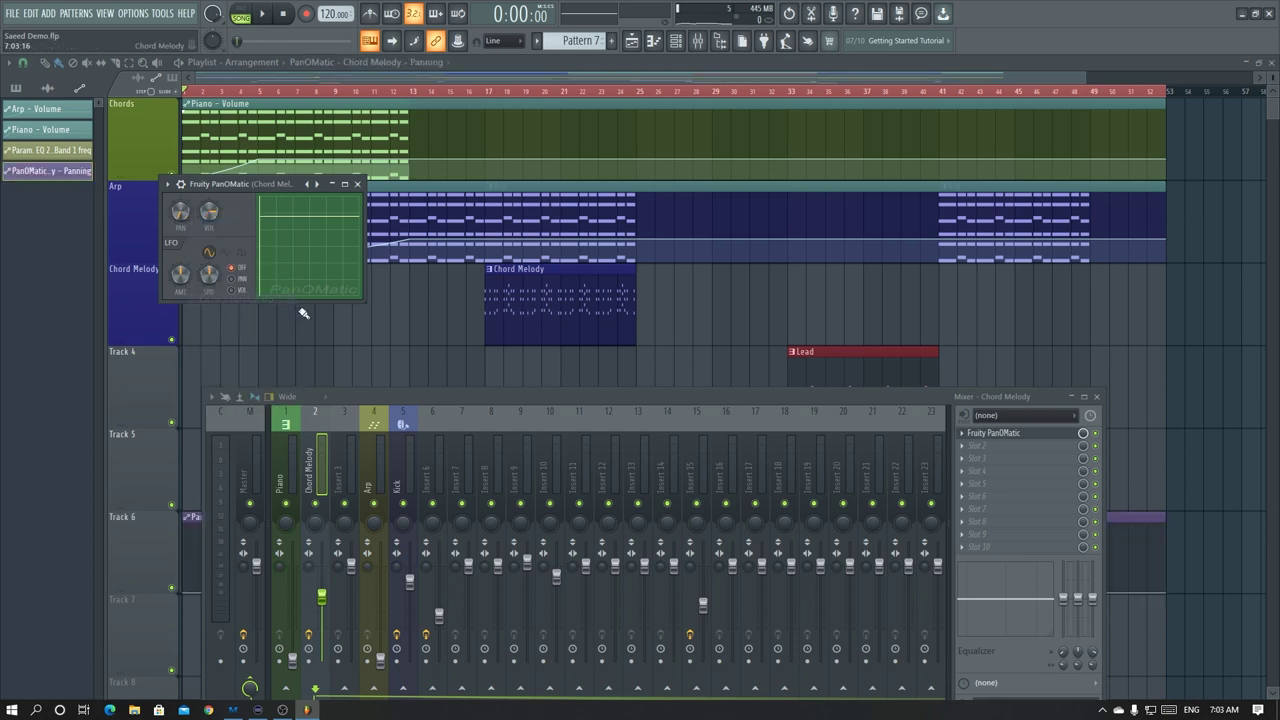
left_click_drag(195, 518, 195, 275)
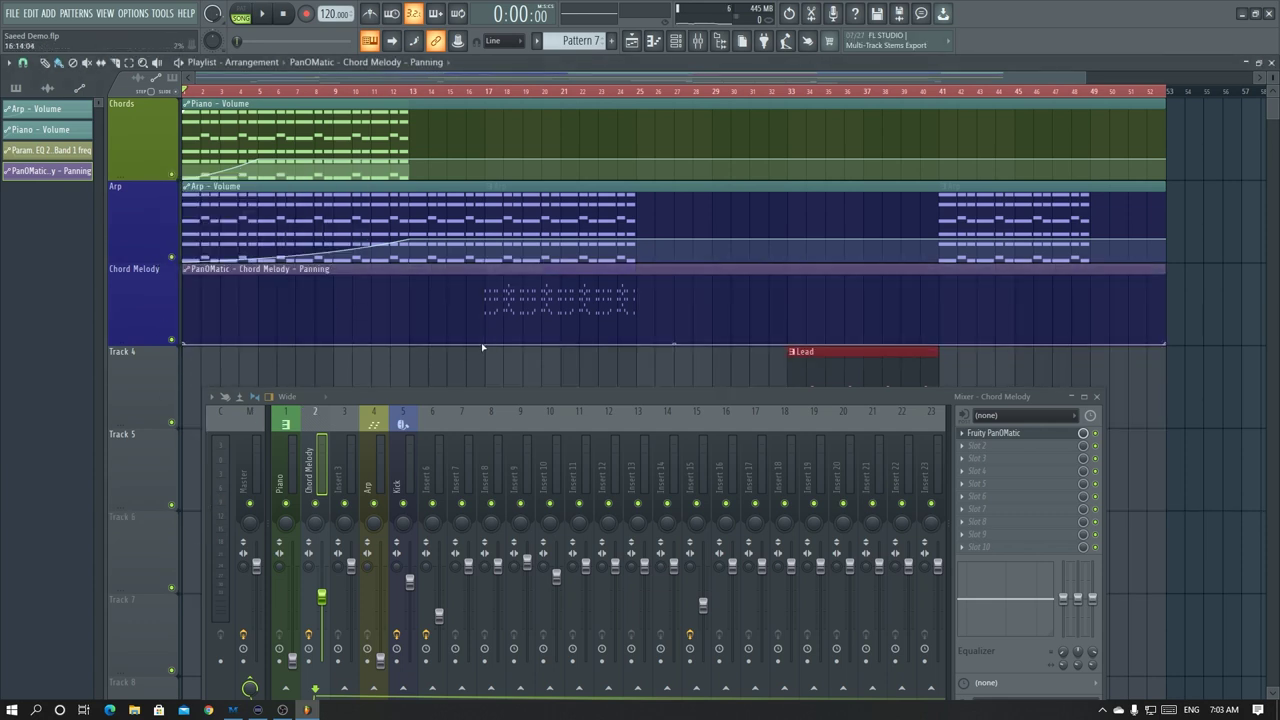
Add automation points to the Chord Melody panning clip at every bar from 17 to 25
right_click(543, 343)
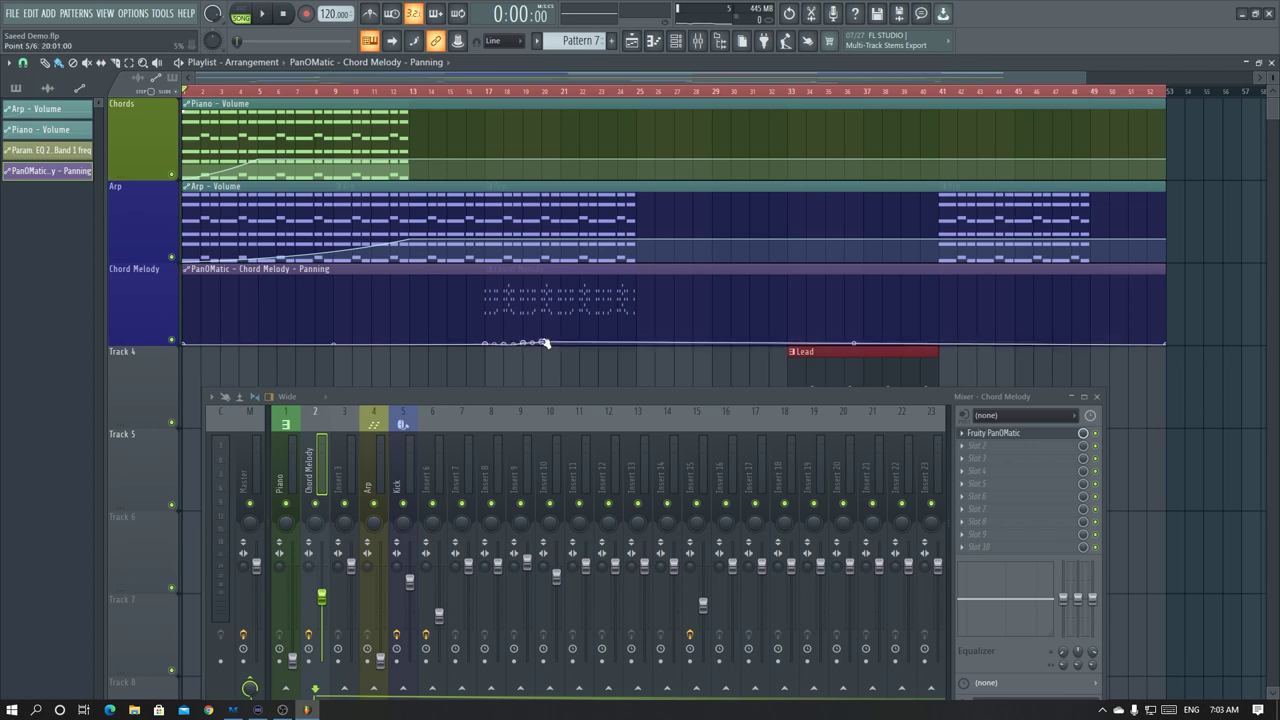
right_click(564, 344)
right_click(581, 344)
right_click(599, 343)
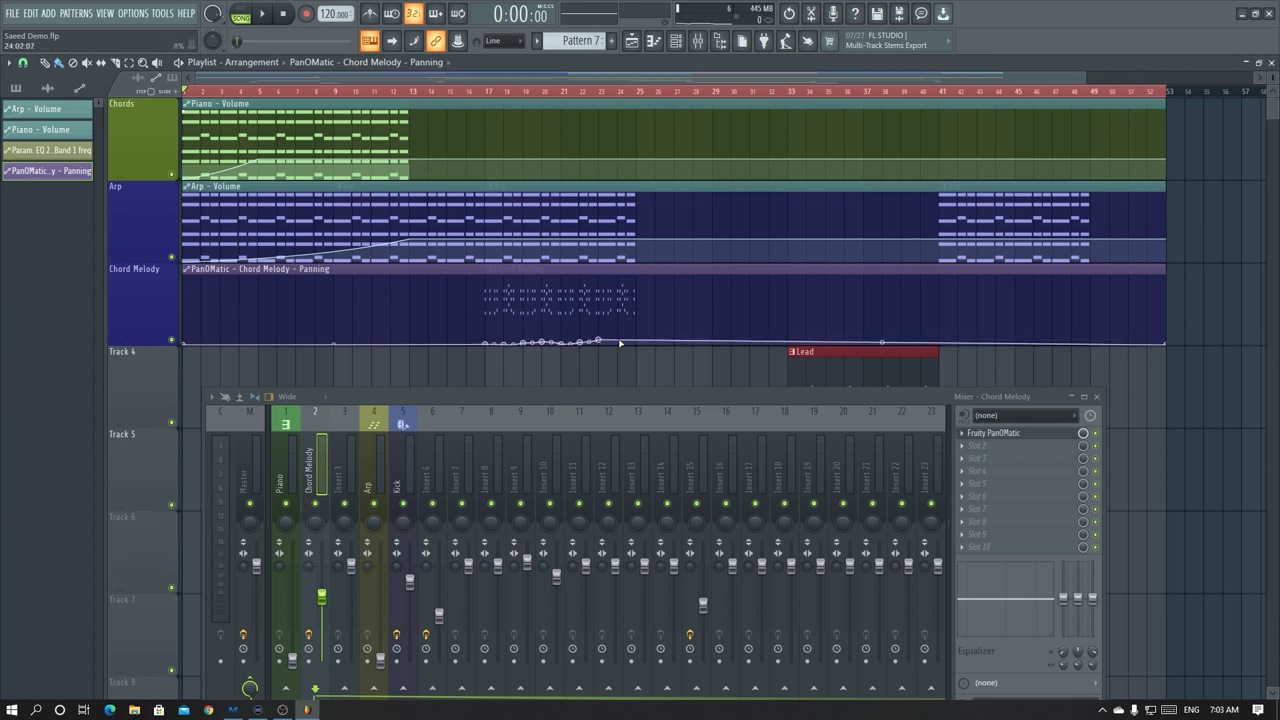
right_click(617, 342)
right_click(637, 339)
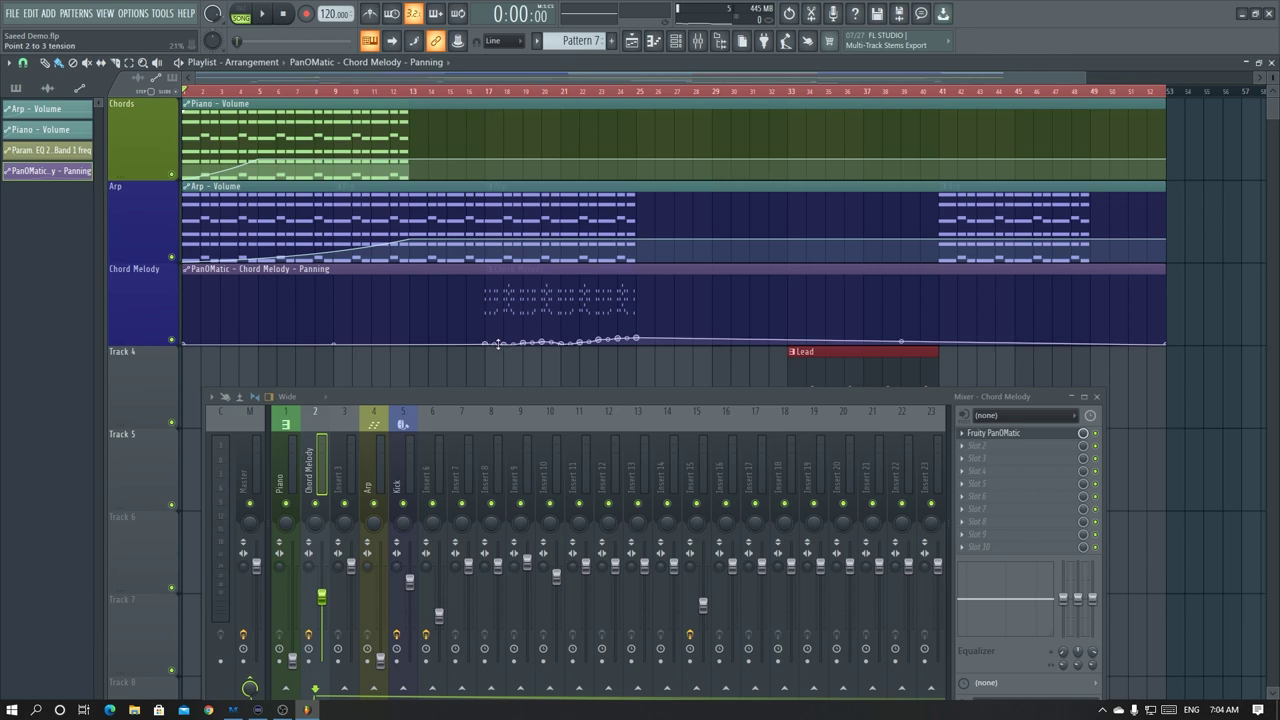
Raise the panning points at bars 18, 20, 22 and 24 to nearly 100%, and lower the bar 25 point to the bottom
left_click_drag(507, 324, 509, 278)
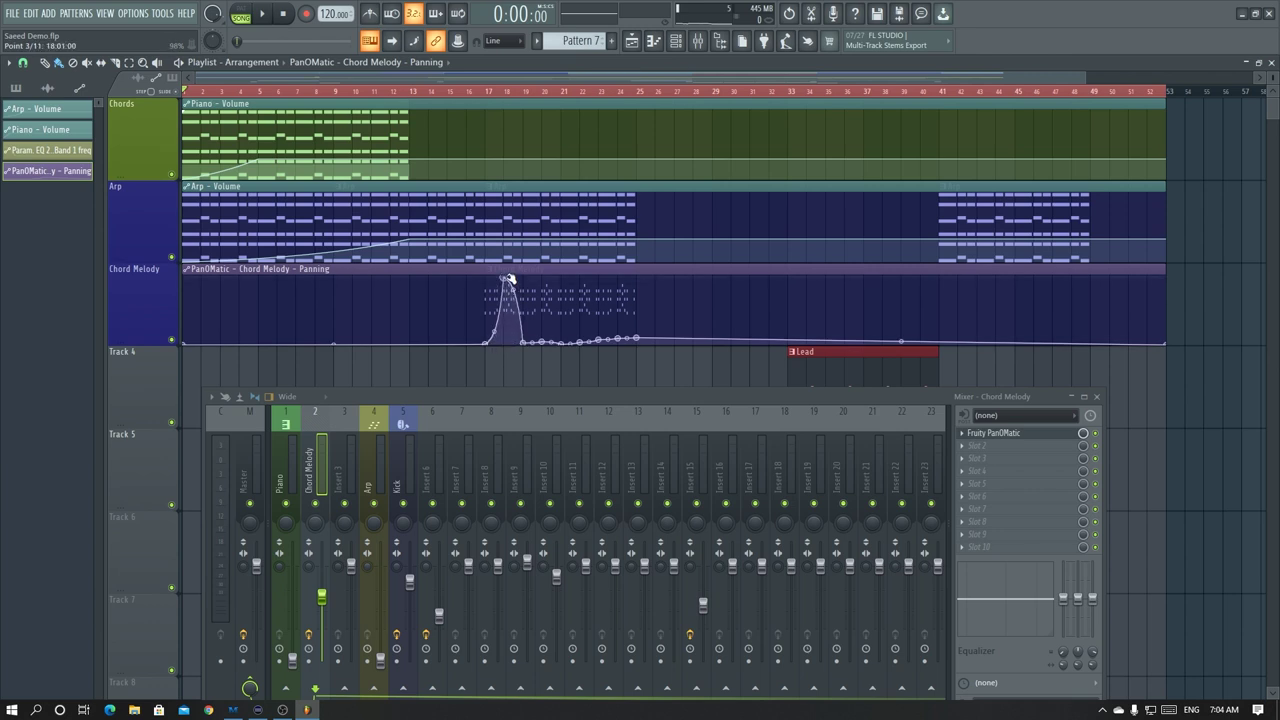
left_click_drag(543, 343, 543, 292)
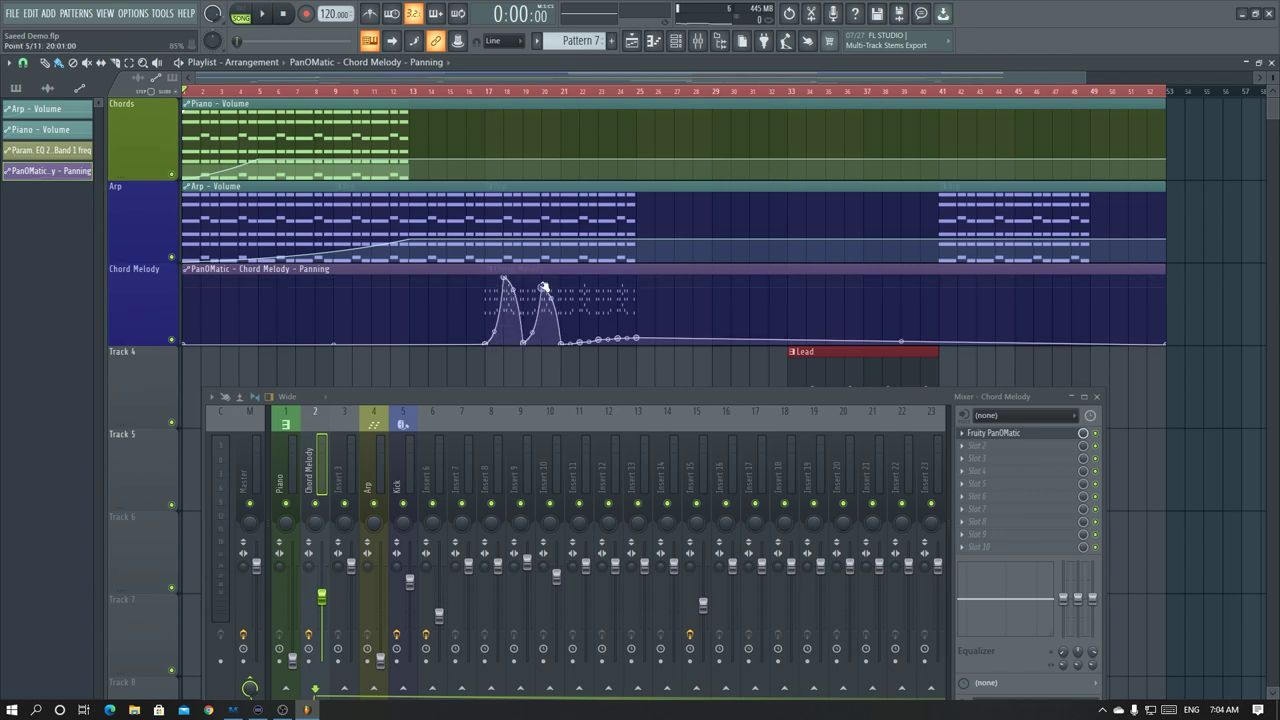
left_click_drag(583, 344, 585, 279)
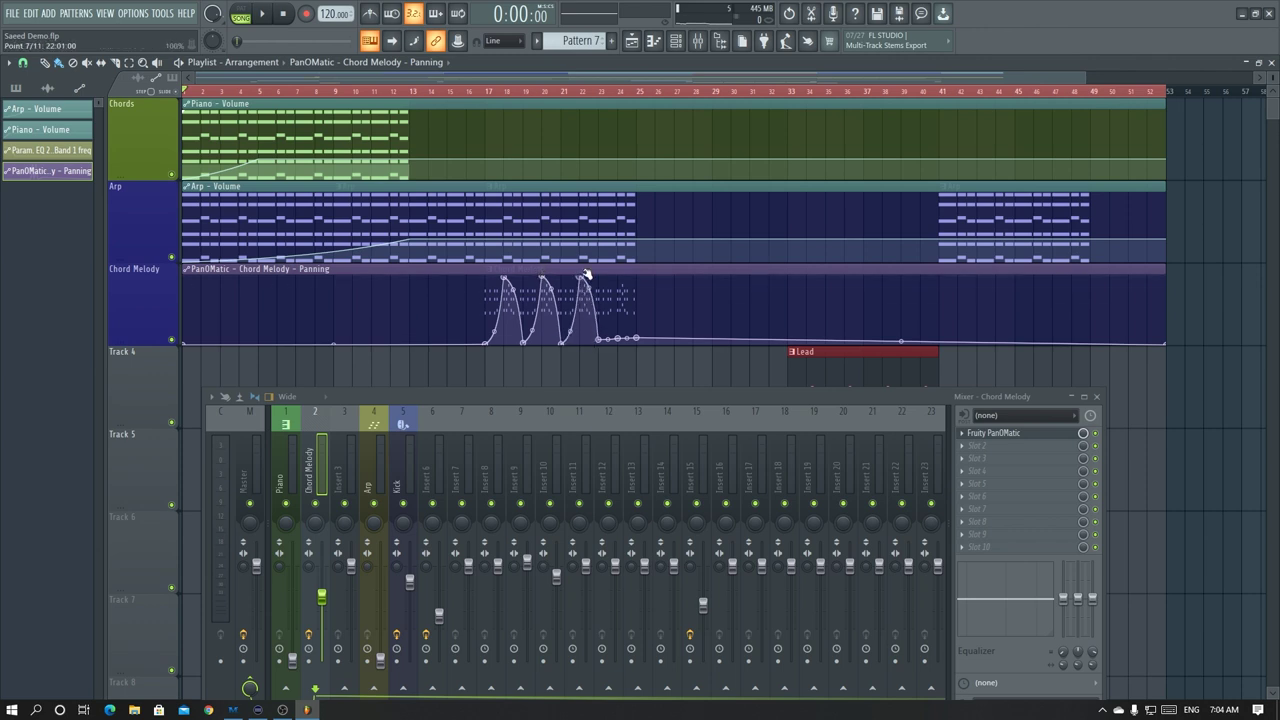
left_click_drag(621, 324, 624, 279)
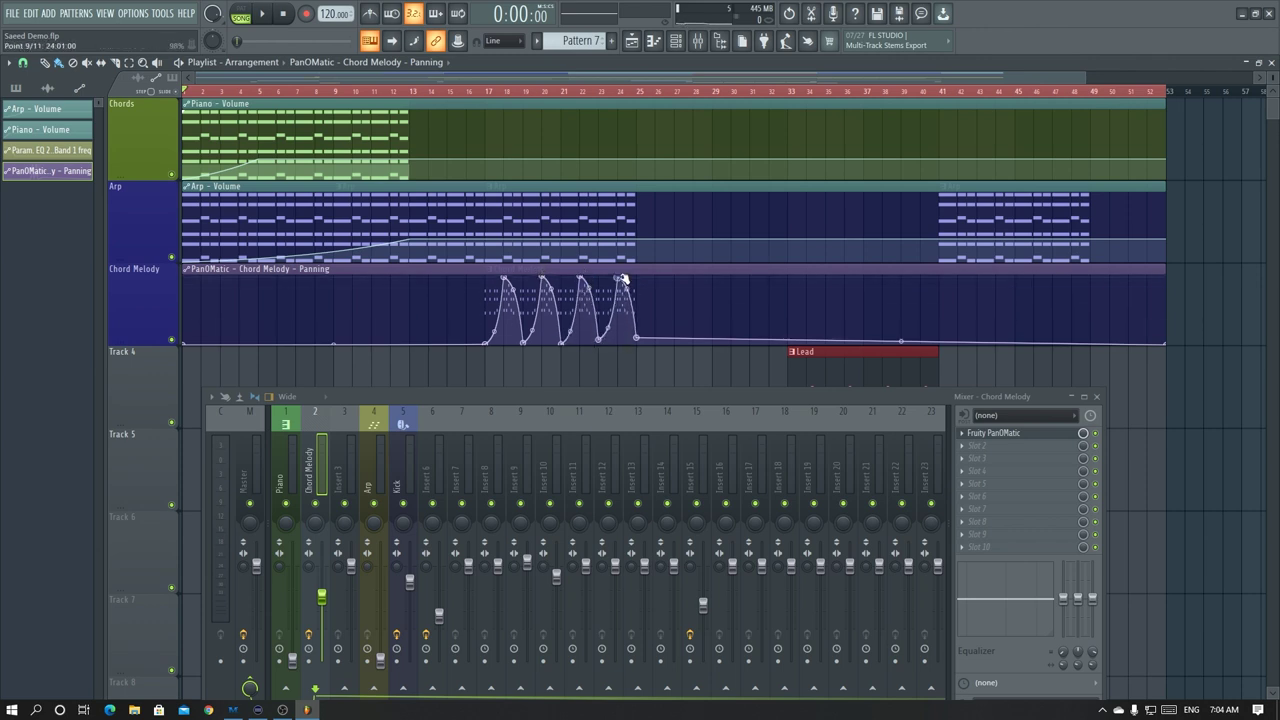
left_click_drag(640, 340, 634, 357)
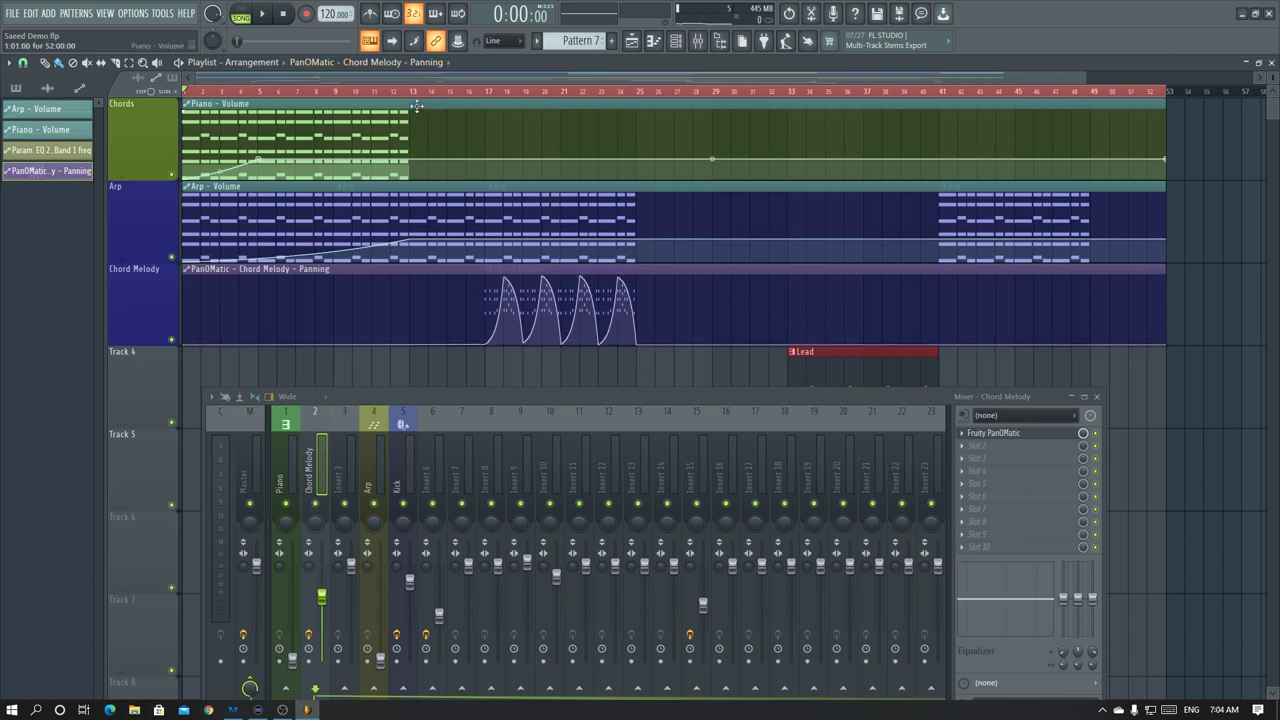
Play the song from bar 16 with PanOMatic open to check the Chord Melody panning sweeps, and close the plugin window
left_click(470, 95)
key("space")
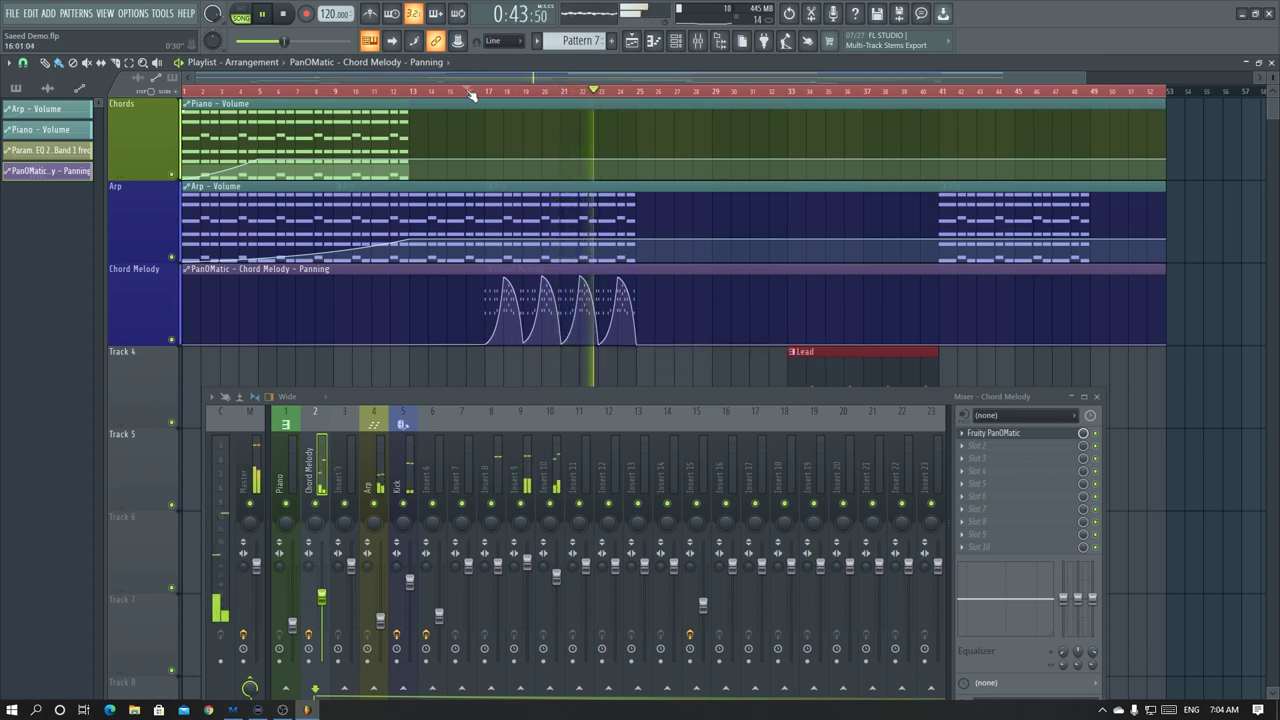
left_click(1033, 437)
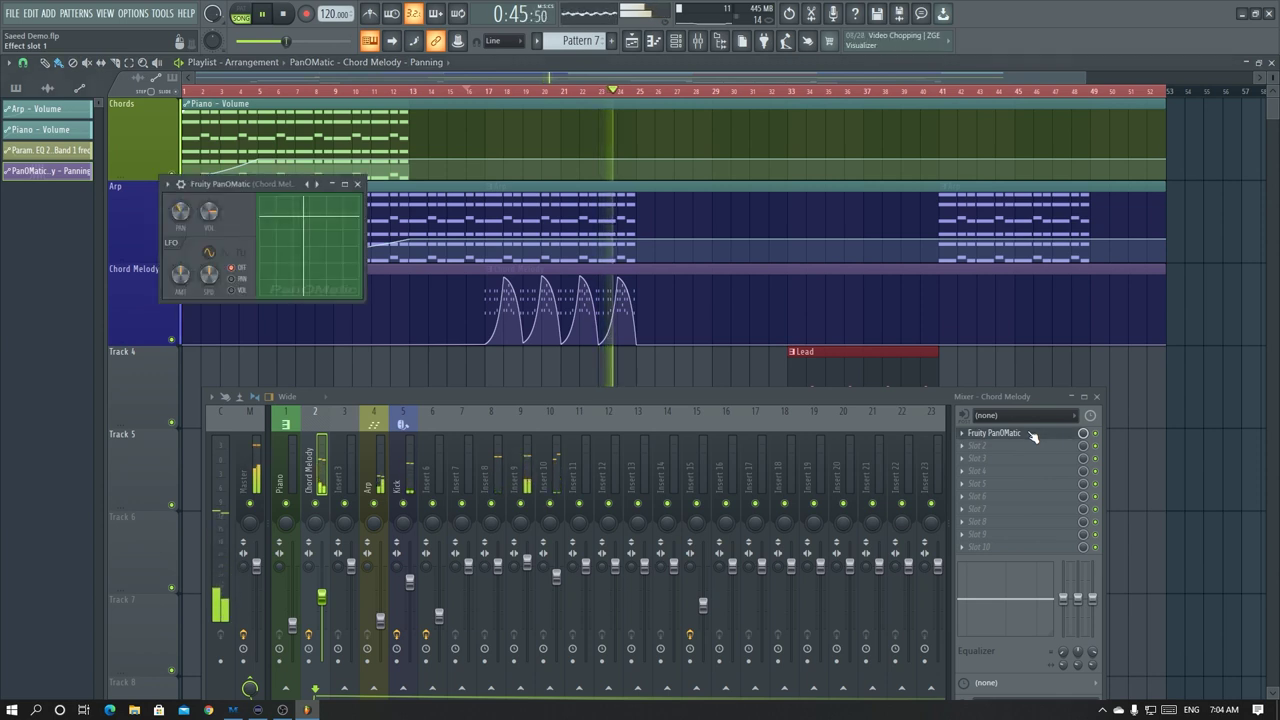
key("space")
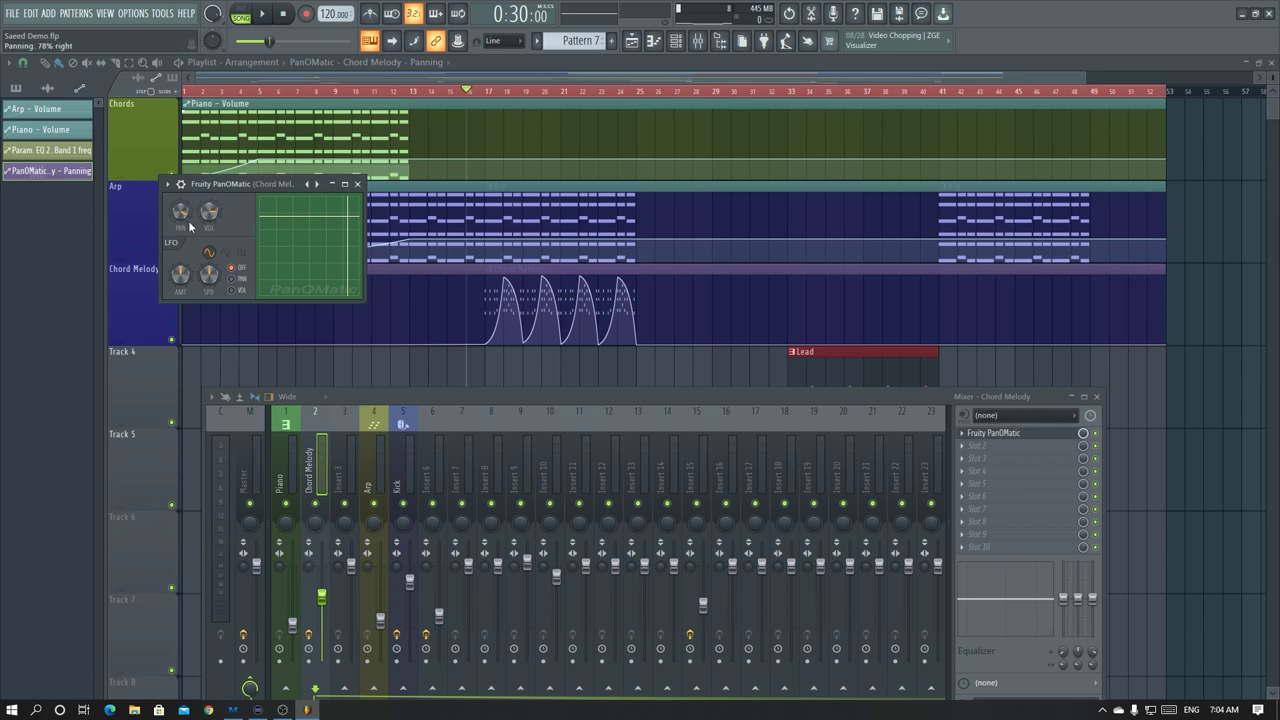
key("space")
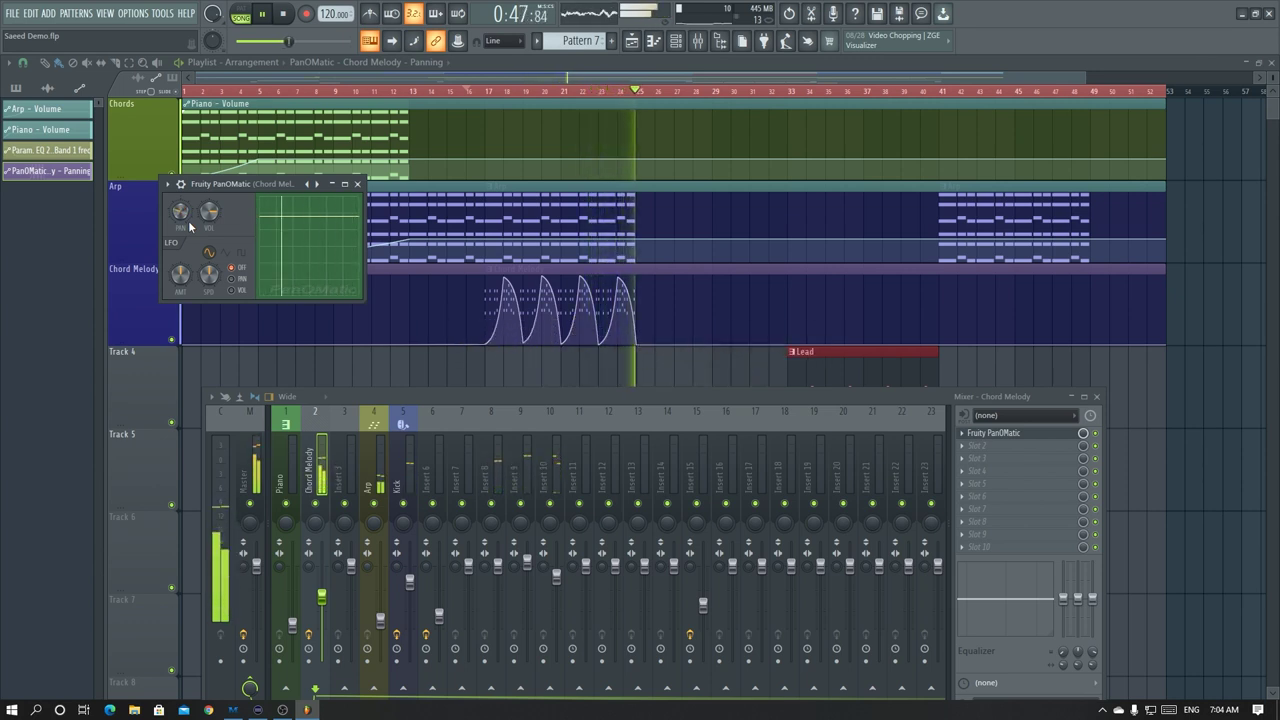
left_click(357, 184)
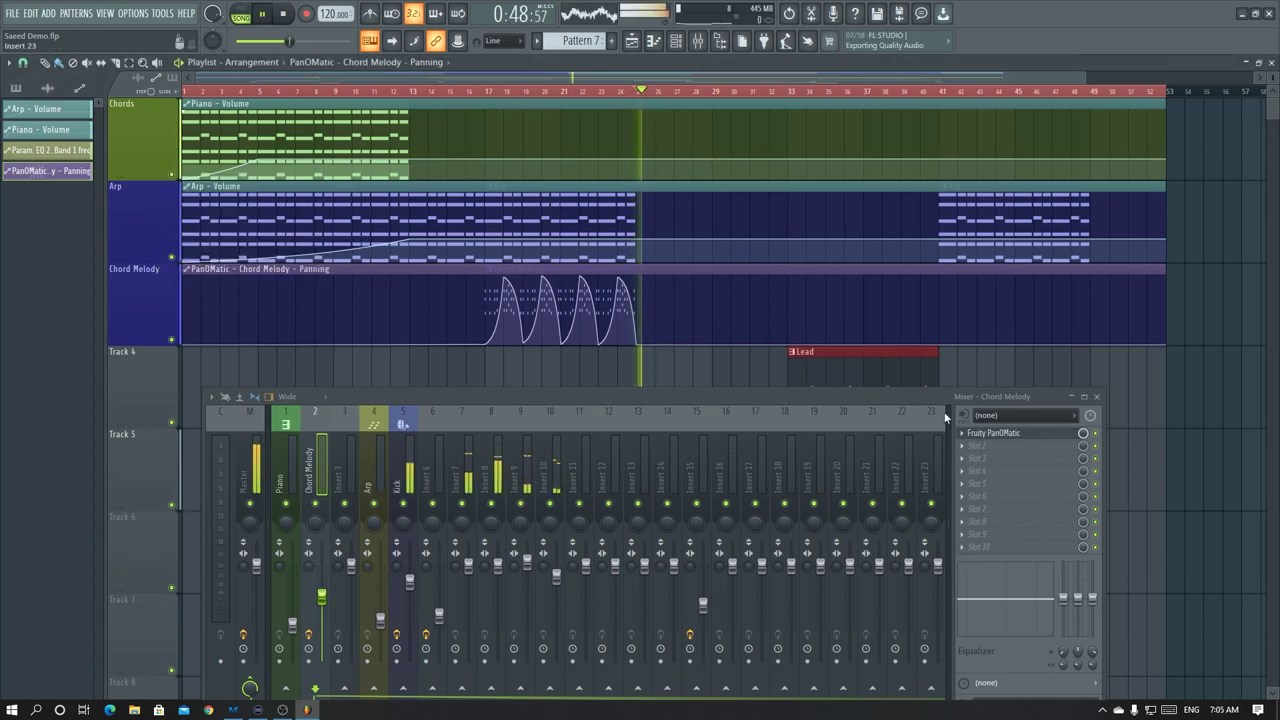
Hide the mixer and review the whole arrangement's tracks from bar 25 onward while the song keeps playing
key("F9")
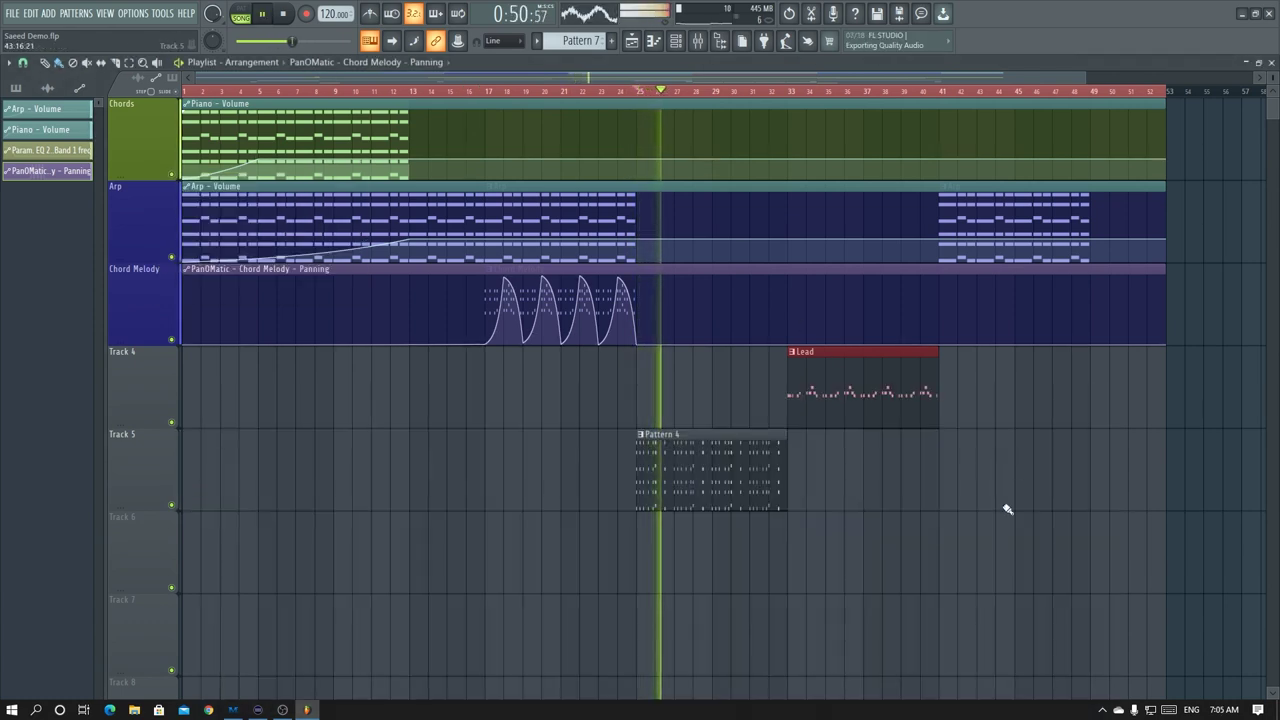
scroll(1023, 560, "down", 1)
scroll(1025, 558, "up", 1)
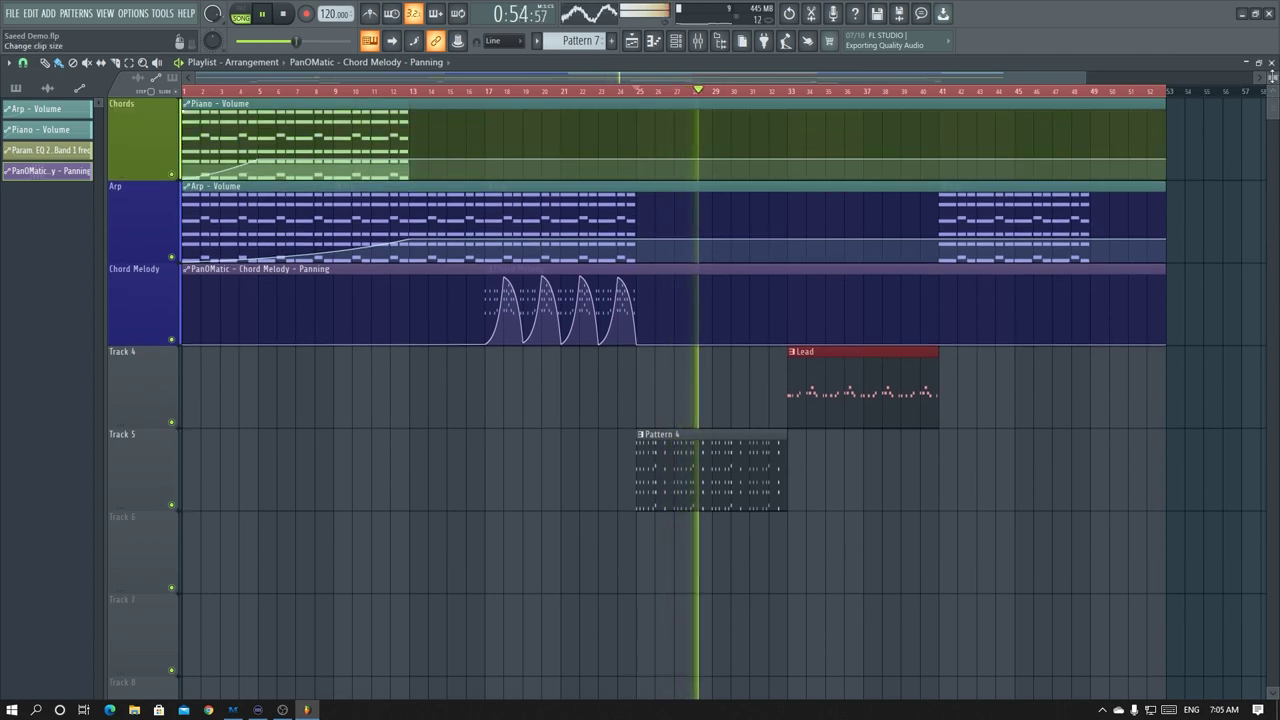
scroll(1273, 92, "down", 4)
scroll(1273, 92, "up", 4)
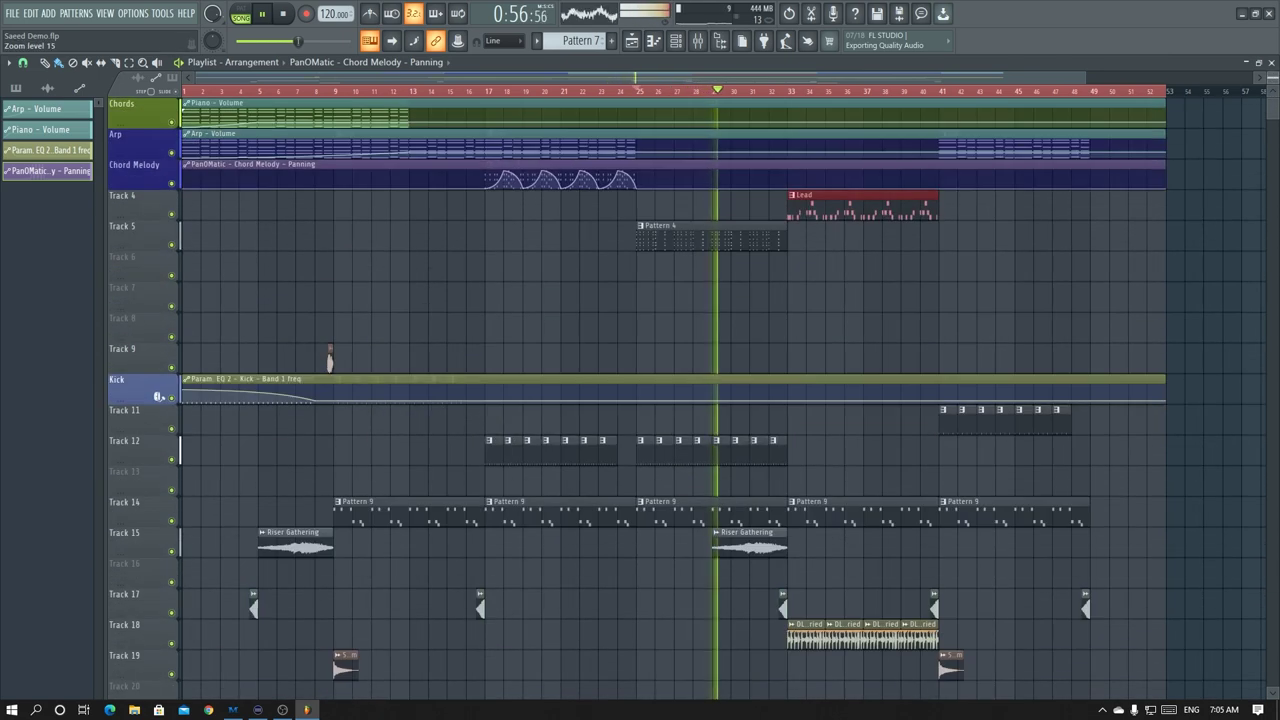
scroll(757, 95, "down", 1)
scroll(757, 95, "down", 2)
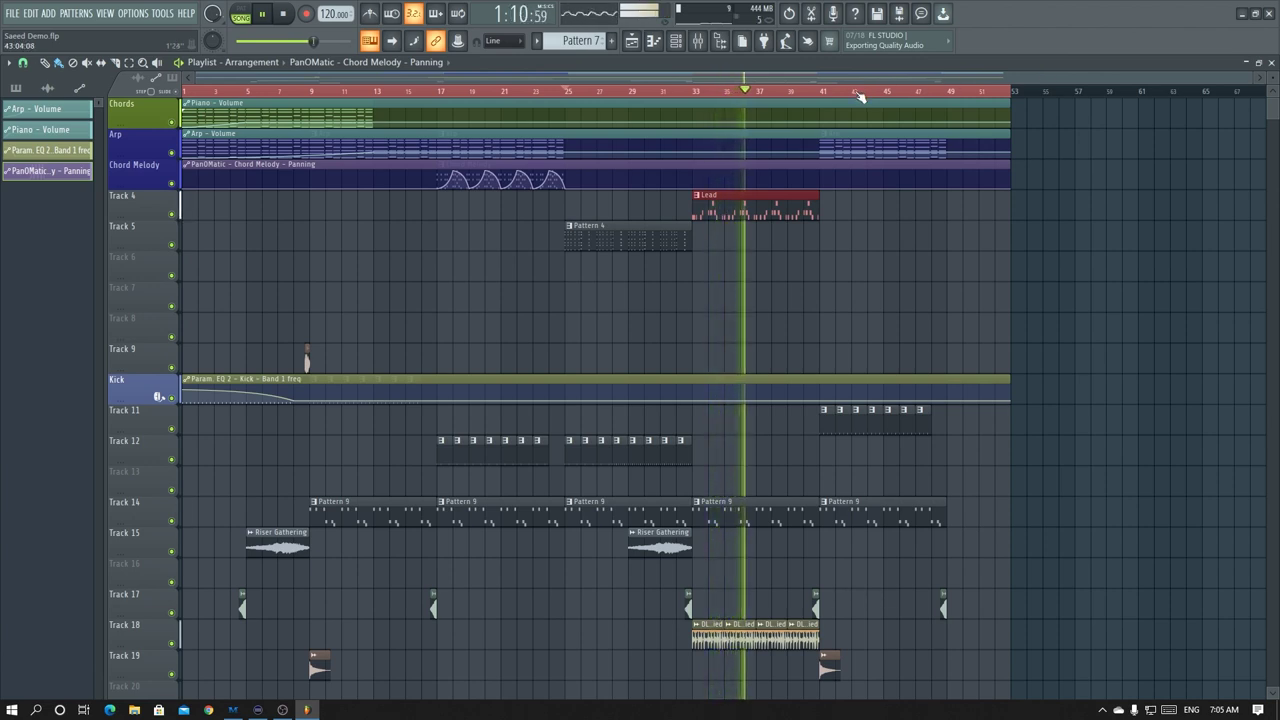
scroll(1270, 77, "up", 3)
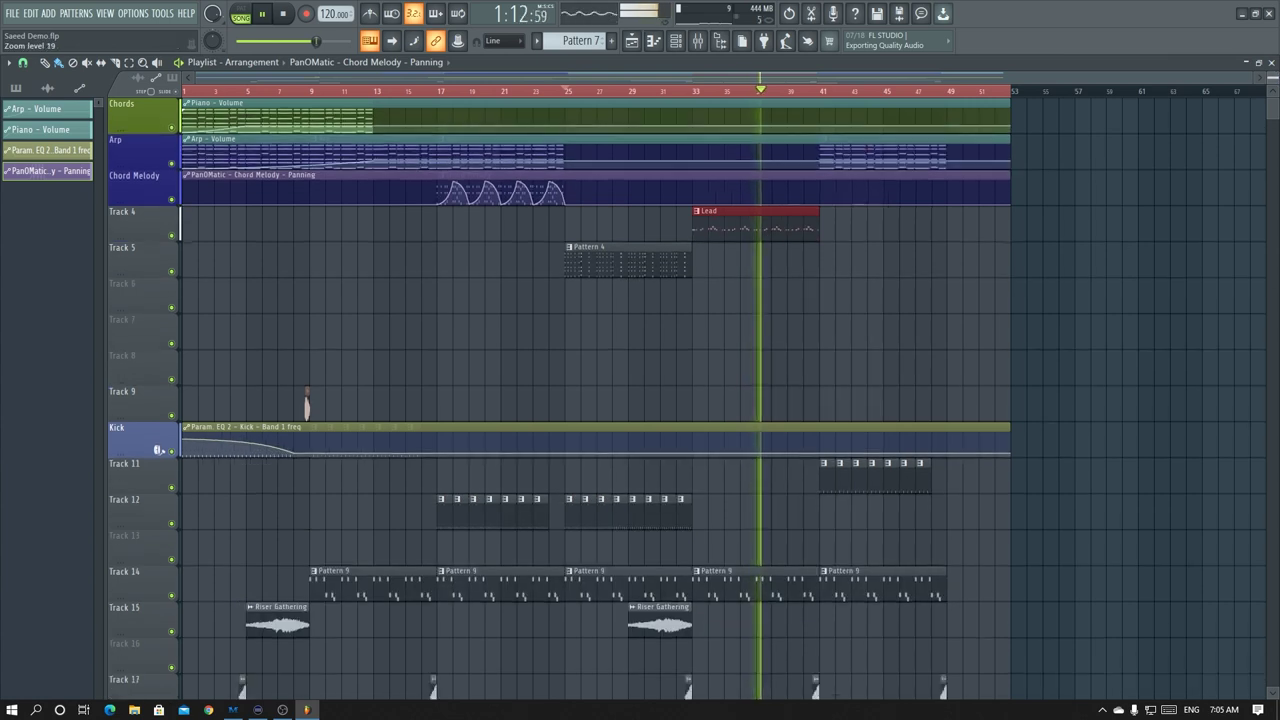
scroll(1272, 78, "down", 3)
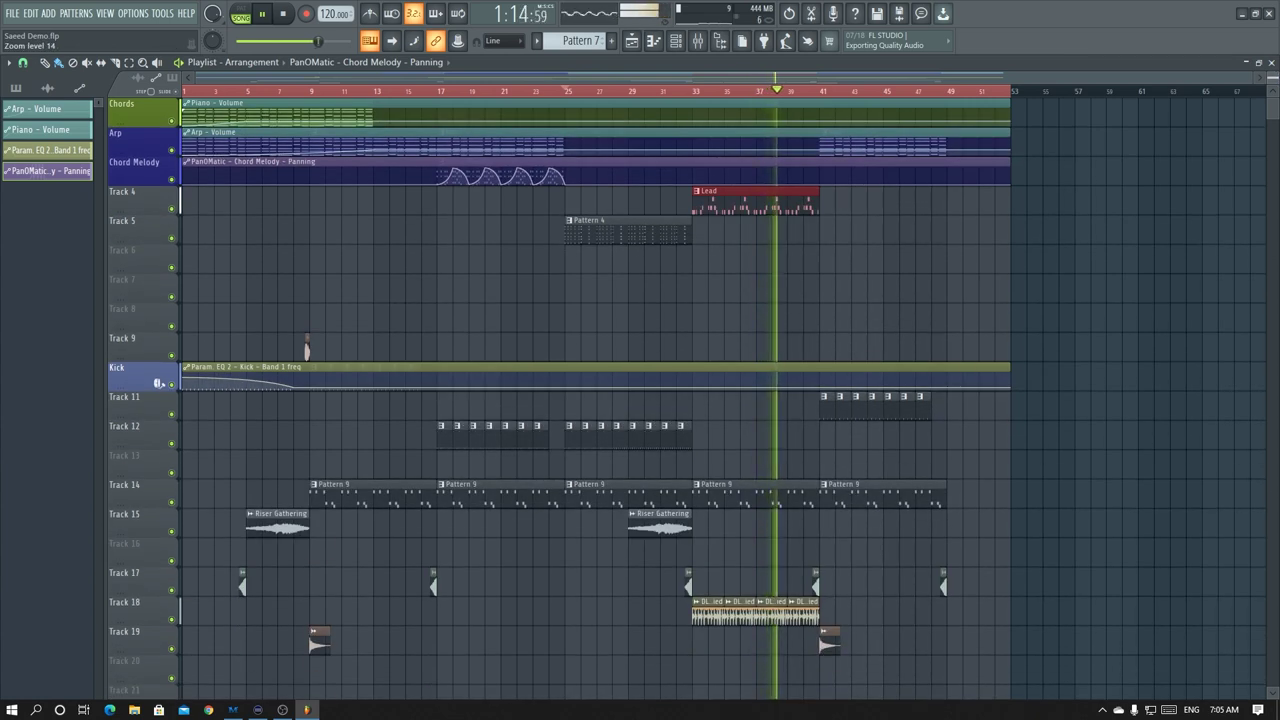